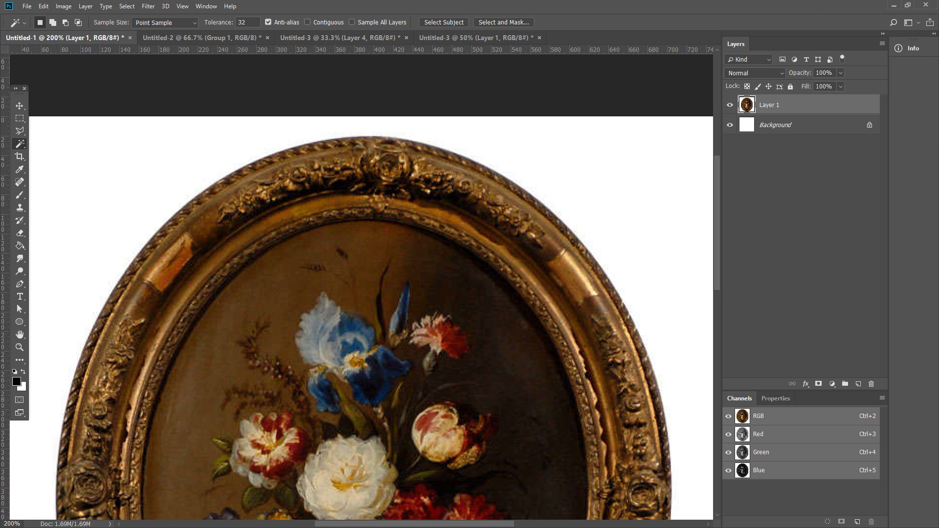
- Switch to Substance Painter with the oval frame model and close the Calculator window
left_click(893, 6)
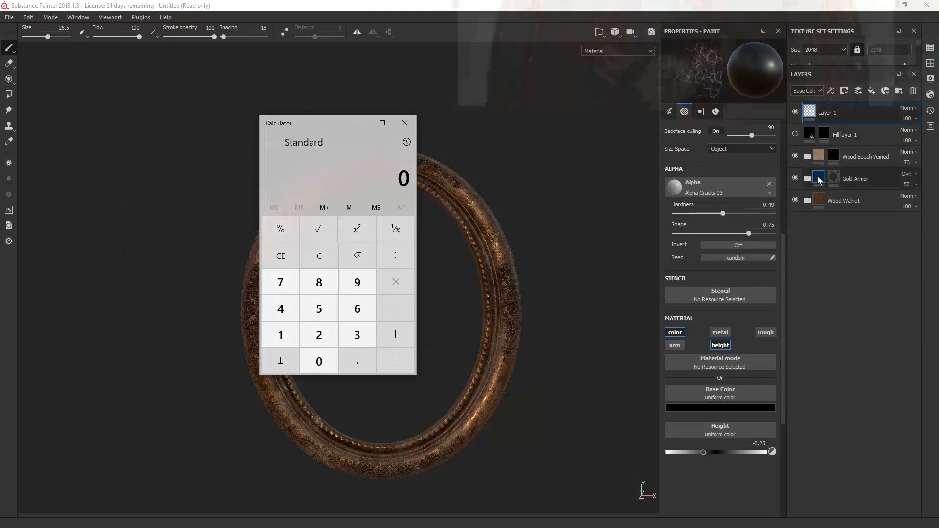
left_click(405, 123)
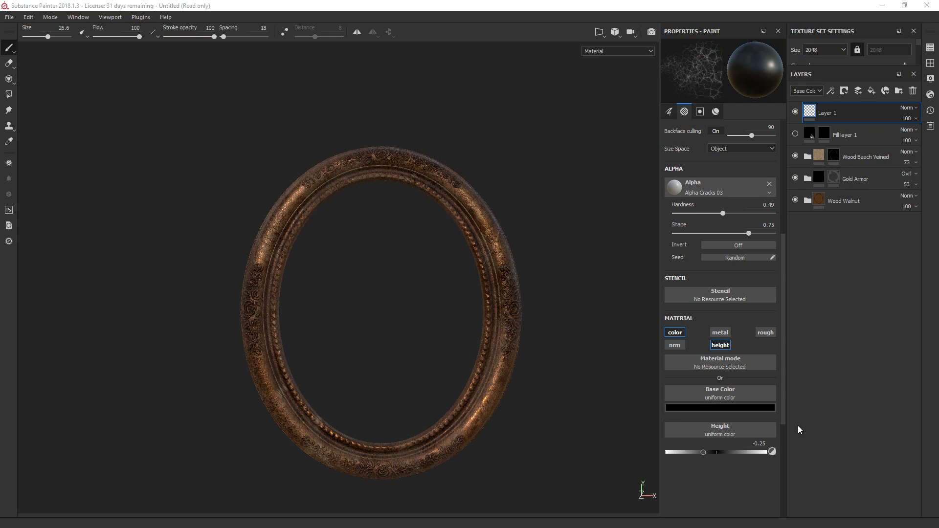
mouse_move(374, 326)
left_mouse_down("alt")
mouse_move(358, 329)
mouse_move(368, 328)
left_mouse_up("alt")
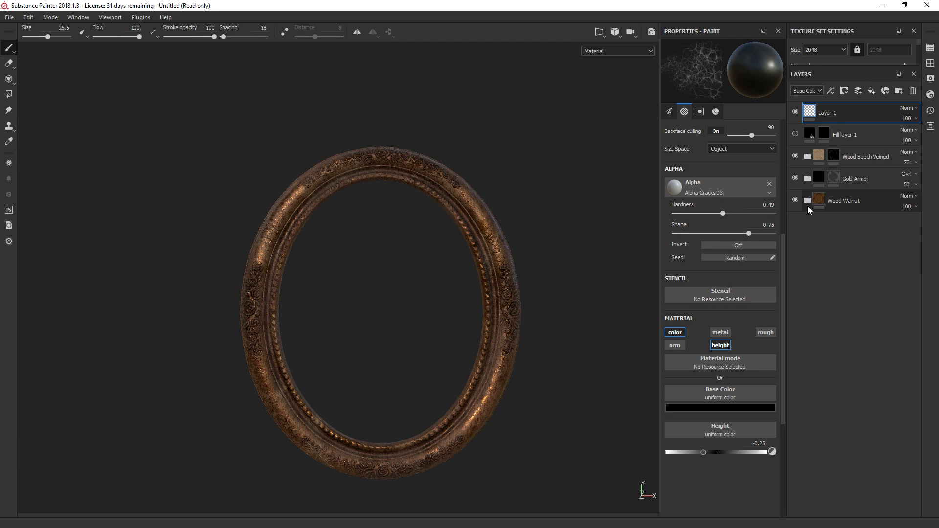
- Set the environment map to cave_entry_in_the_forest and rotate the environment lighting around the frame
left_click(930, 78)
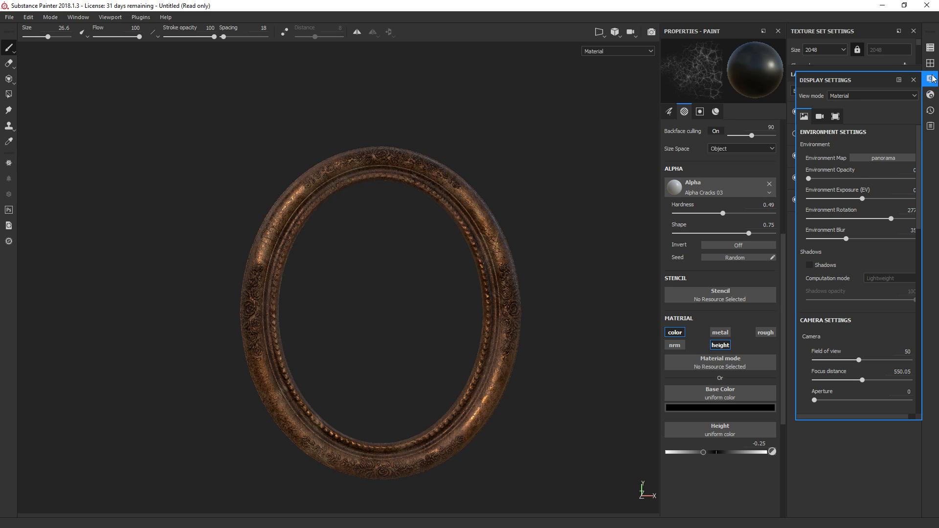
left_click(885, 156)
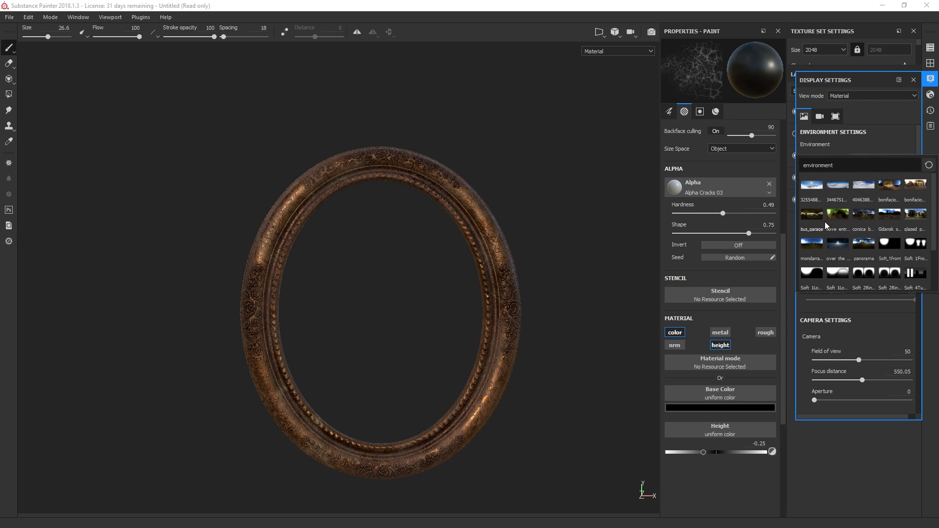
left_click(842, 214)
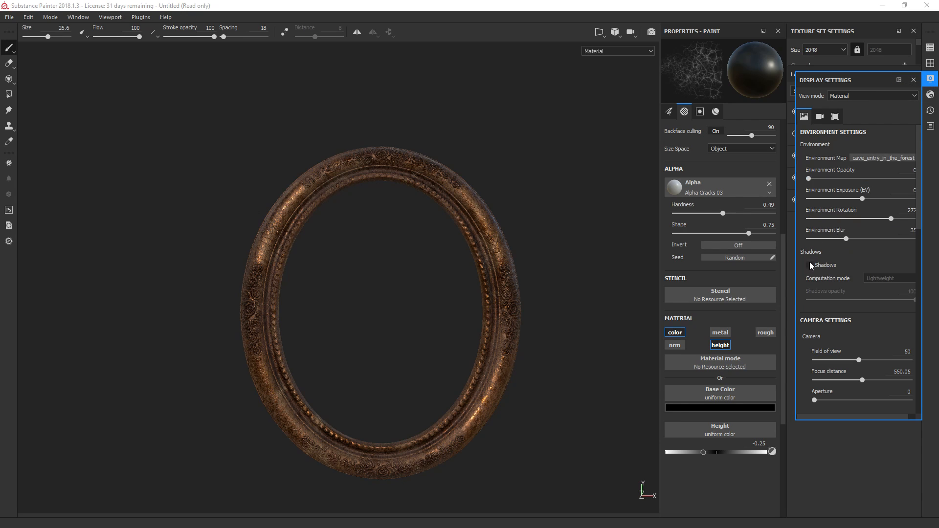
left_click(929, 79)
left_click_drag(564, 259, 637, 226, "alt")
right_click_drag(612, 220, 534, 209, "shift")
mouse_move(535, 210)
left_mouse_down("alt")
mouse_move(580, 241)
mouse_move(522, 254)
mouse_move(562, 248)
left_mouse_up("alt")
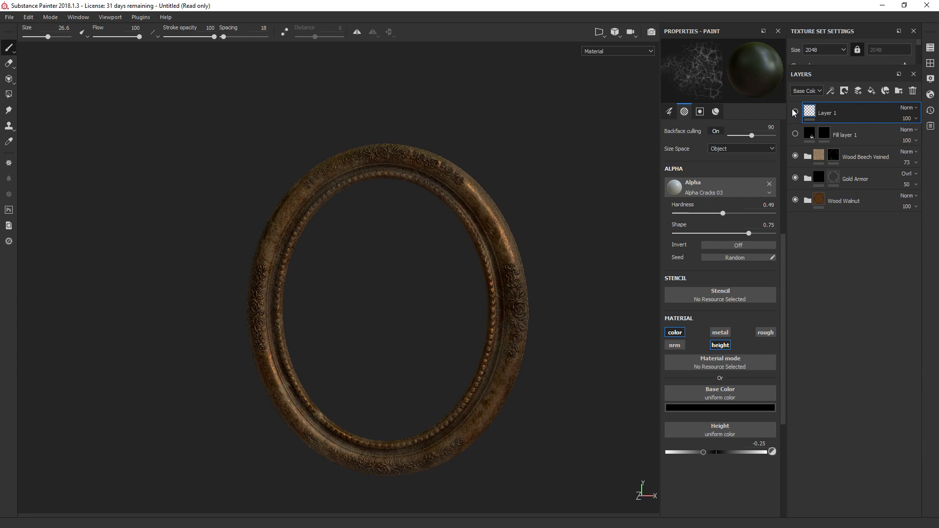
- Delete Fill layer 1 from the layer stack and select Layer 1
left_click(794, 136)
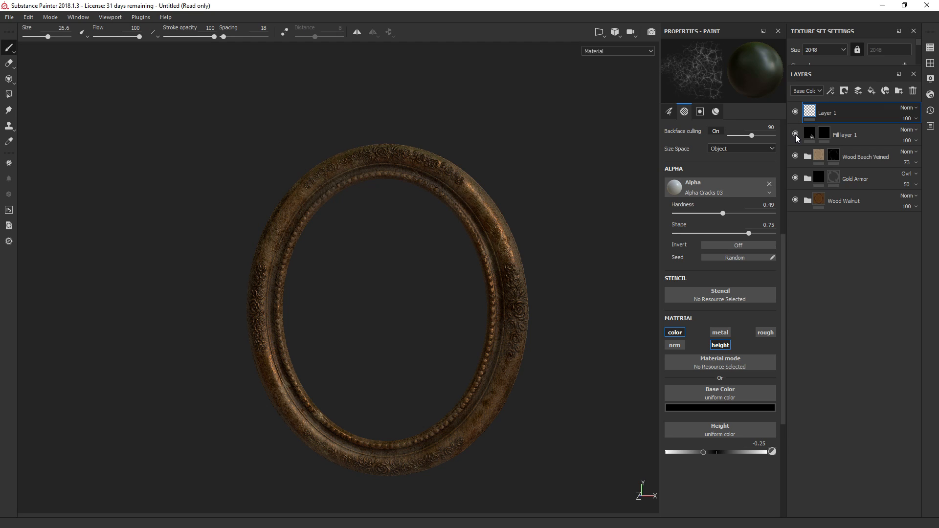
left_click(862, 134)
key("Delete")
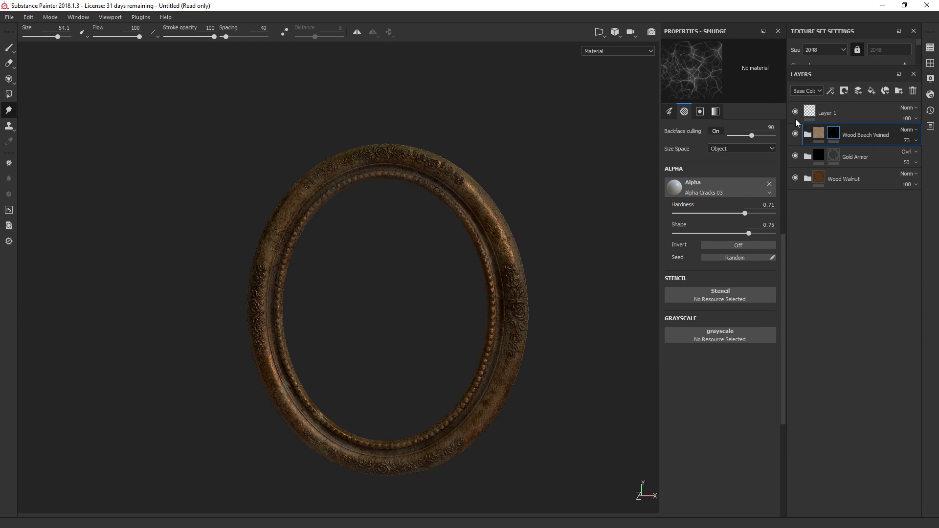
left_click(839, 113)
mouse_move(580, 245)
left_mouse_down("alt")
mouse_move(661, 229)
mouse_move(589, 234)
left_mouse_up("alt")
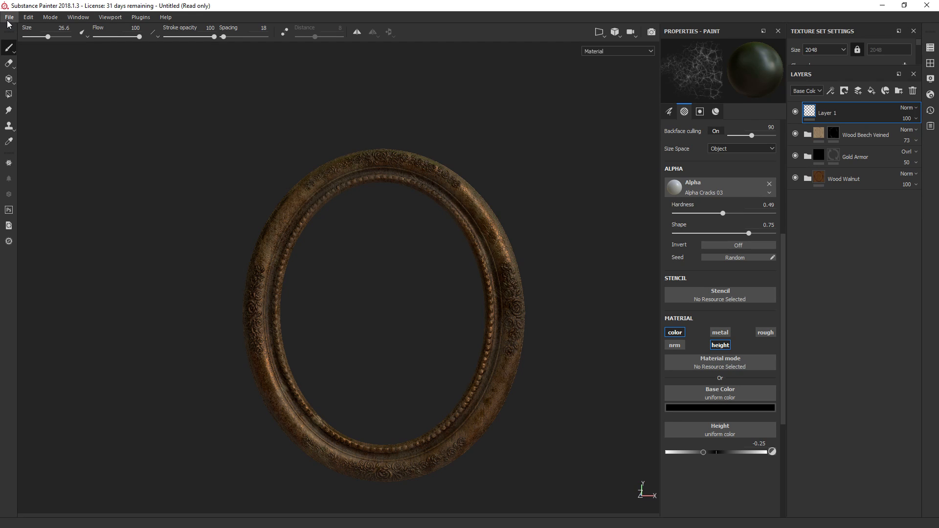
- Open the texture export settings, choose the Normal Only config and check which maps the default texture set would output
key("ctrl+shift+e")
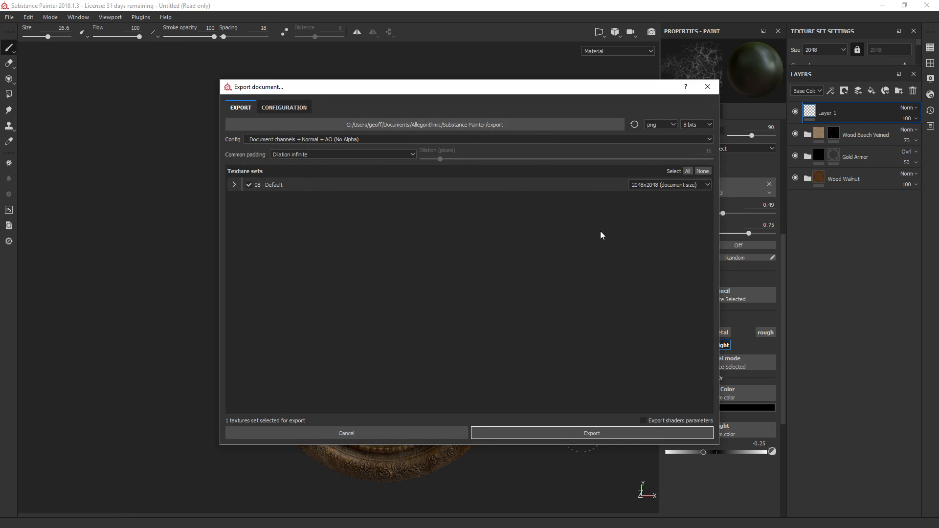
left_click(351, 141)
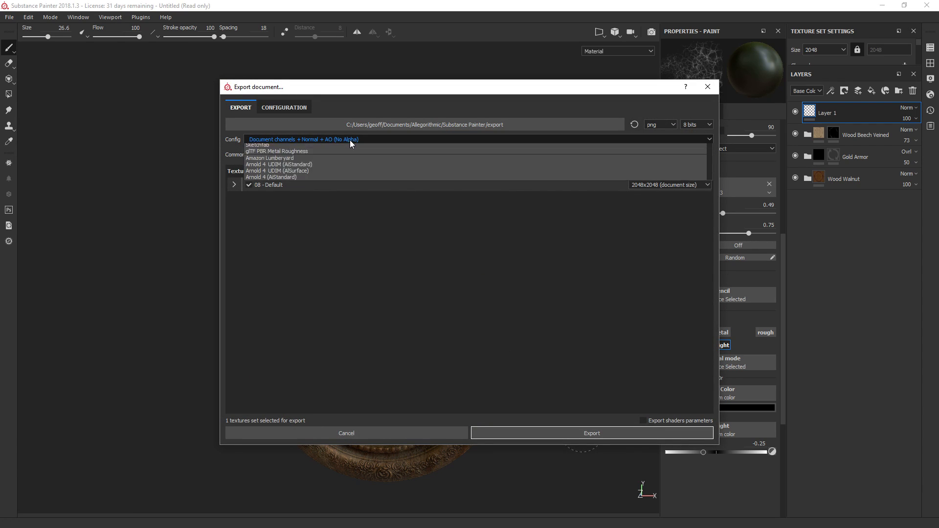
scroll(321, 178, "down", 1)
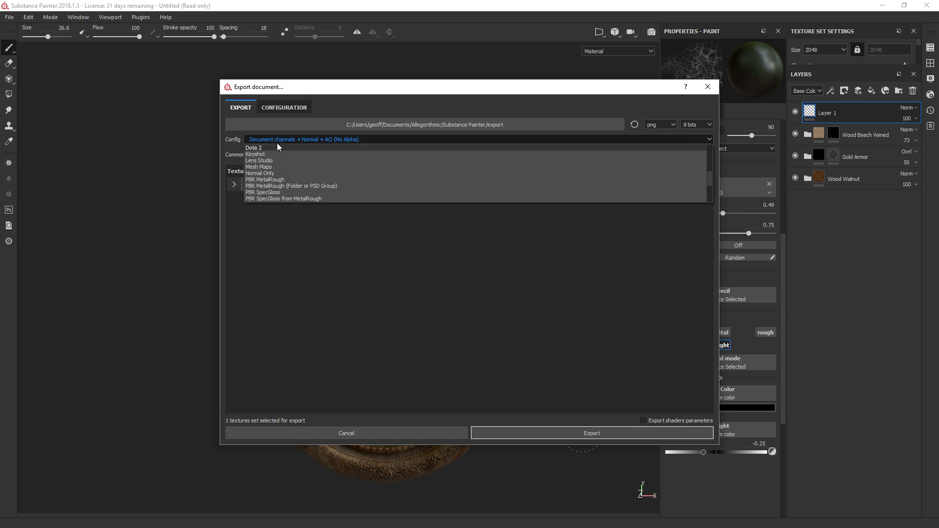
left_click(272, 173)
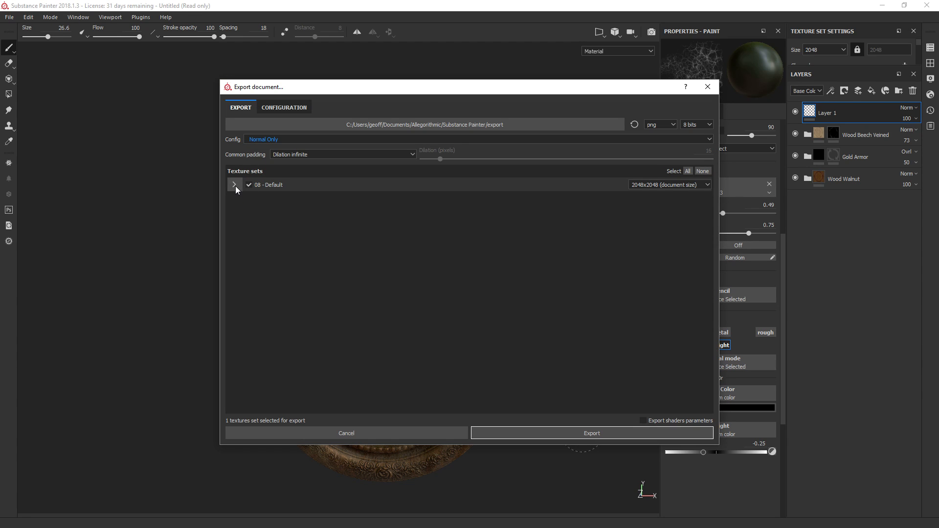
left_click(234, 185)
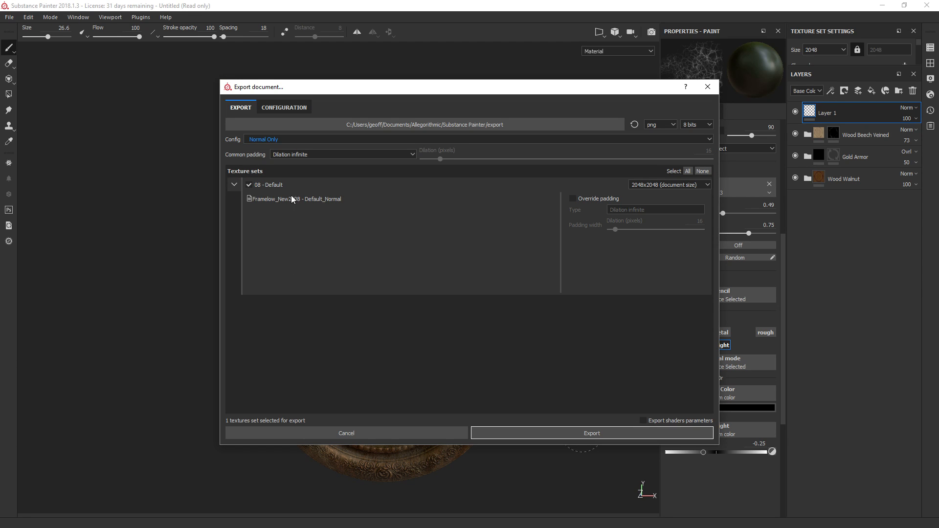
left_click(235, 185)
- Choose the Unity 5 (Standard Metallic) export config and list the maps it outputs for the default texture set
left_click(338, 141)
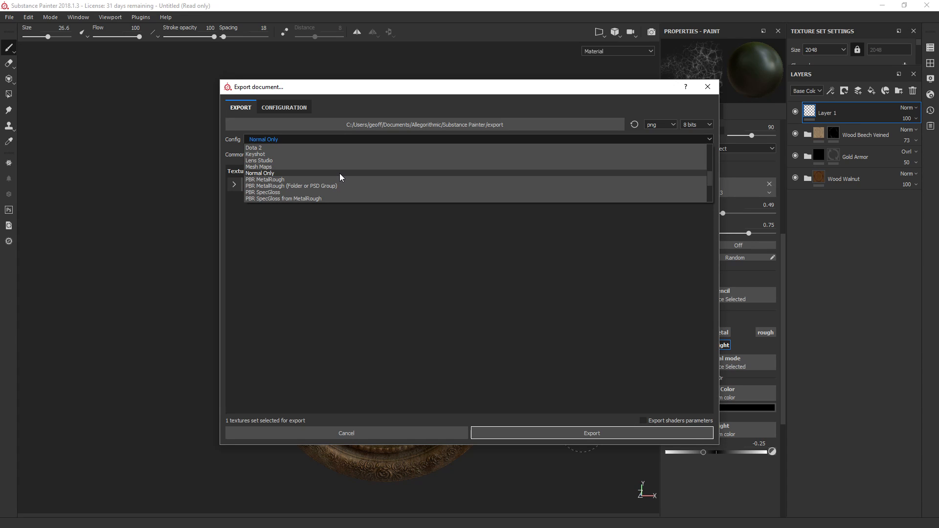
scroll(340, 173, "down", 4)
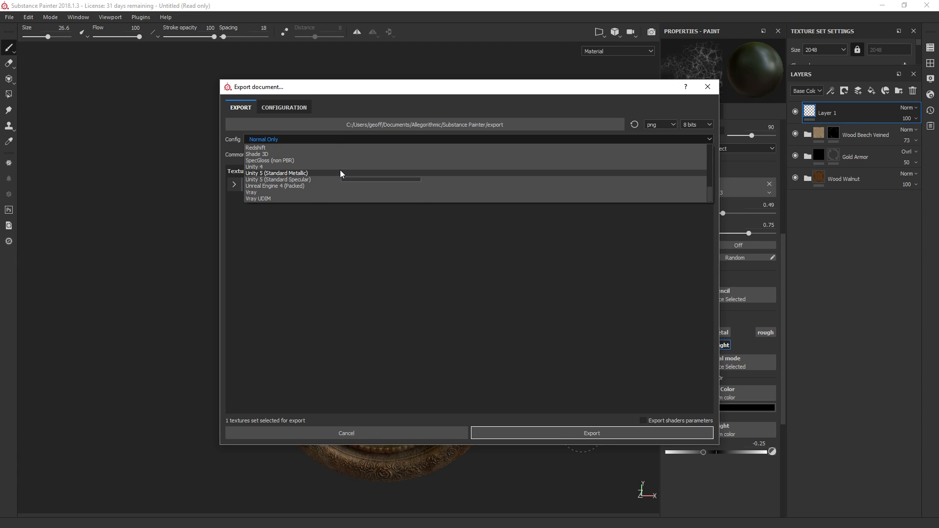
left_click(341, 173)
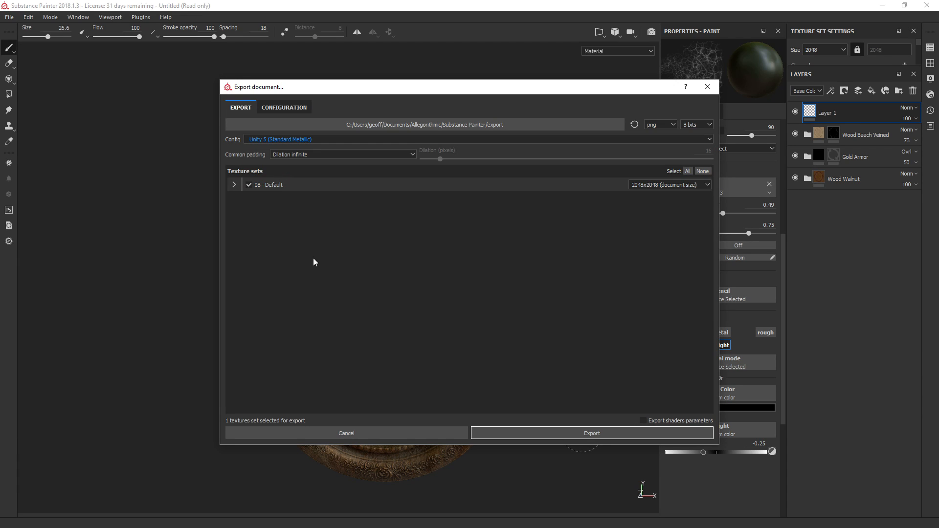
left_click(233, 186)
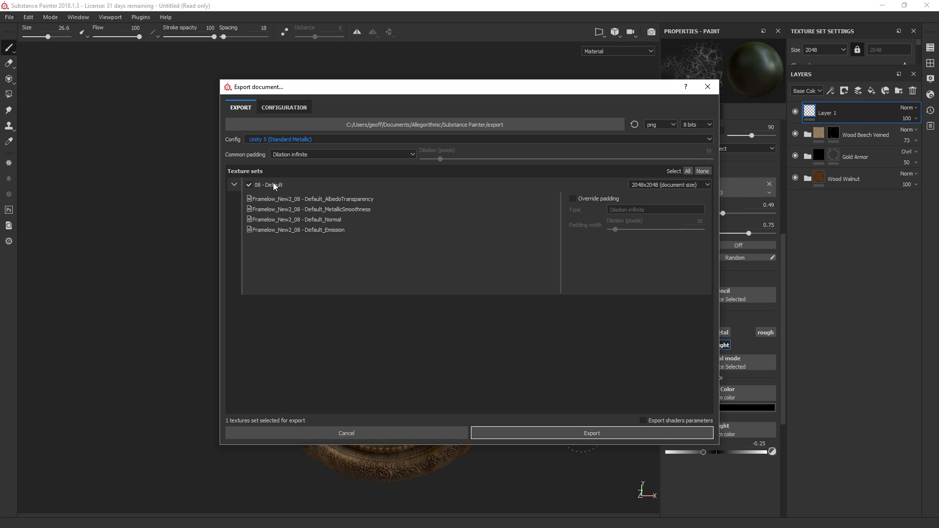
- Look through the available export configs and choose PBR SpecGloss
left_click(335, 140)
scroll(301, 166, "up", 6)
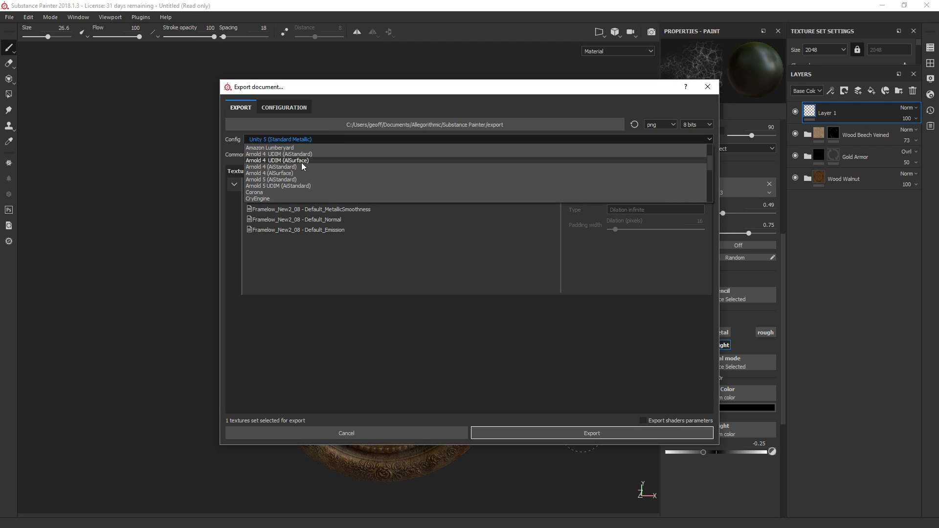
scroll(302, 163, "up", 2)
scroll(301, 166, "down", 2)
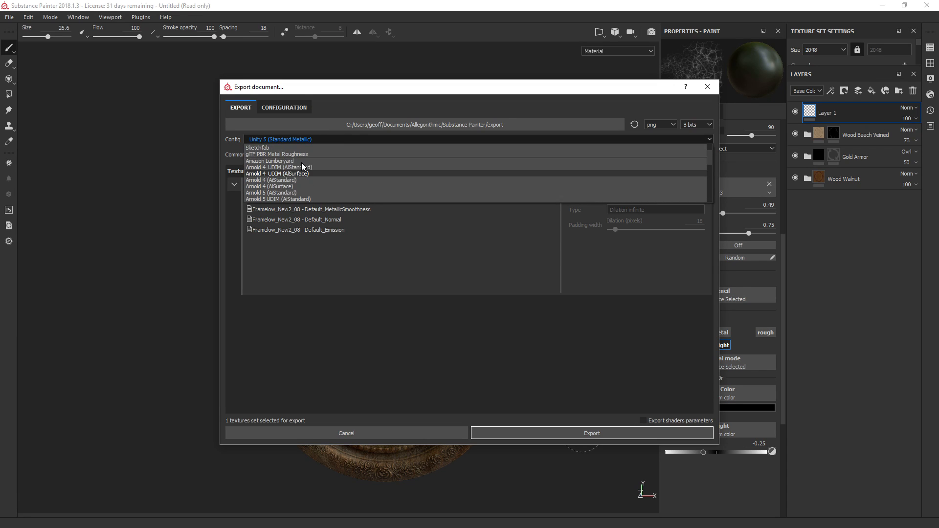
scroll(301, 166, "down", 3)
scroll(301, 163, "down", 7)
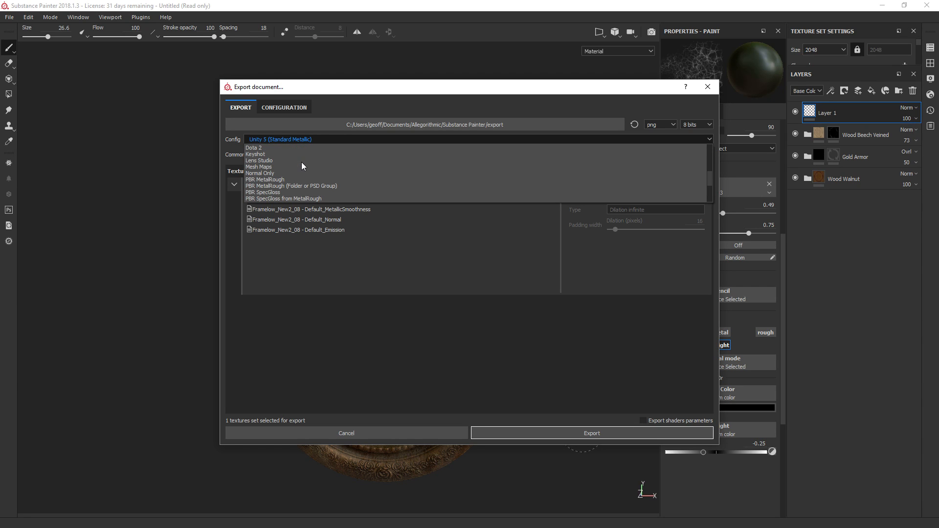
scroll(302, 163, "down", 3)
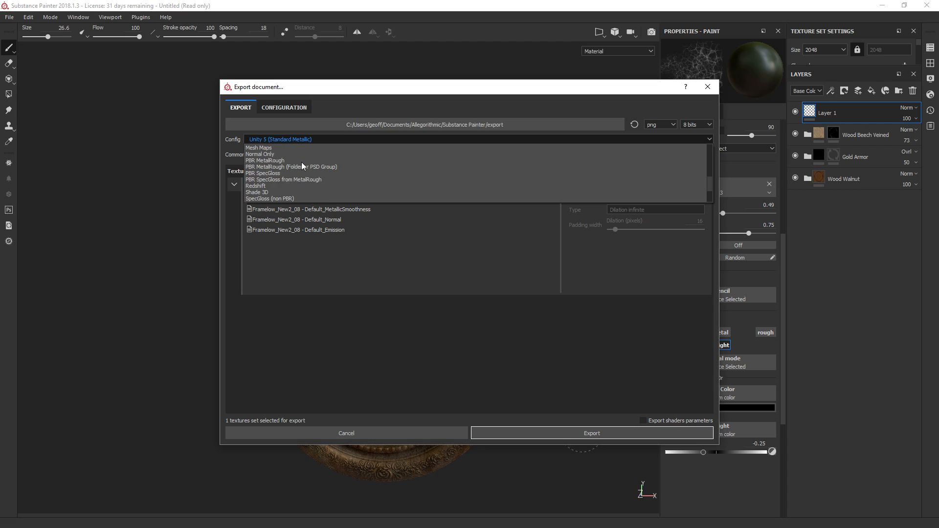
scroll(302, 162, "down", 3)
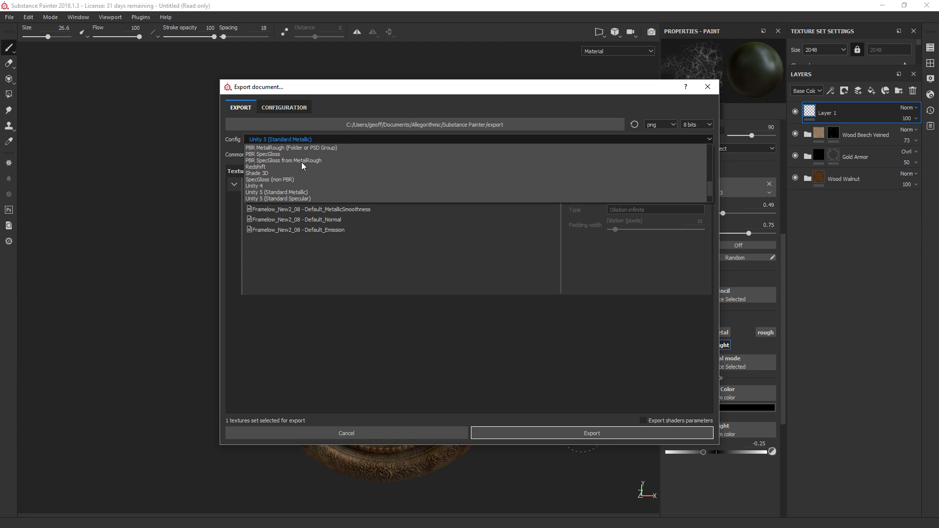
scroll(301, 162, "up", 6)
scroll(302, 162, "up", 3)
scroll(302, 163, "up", 4)
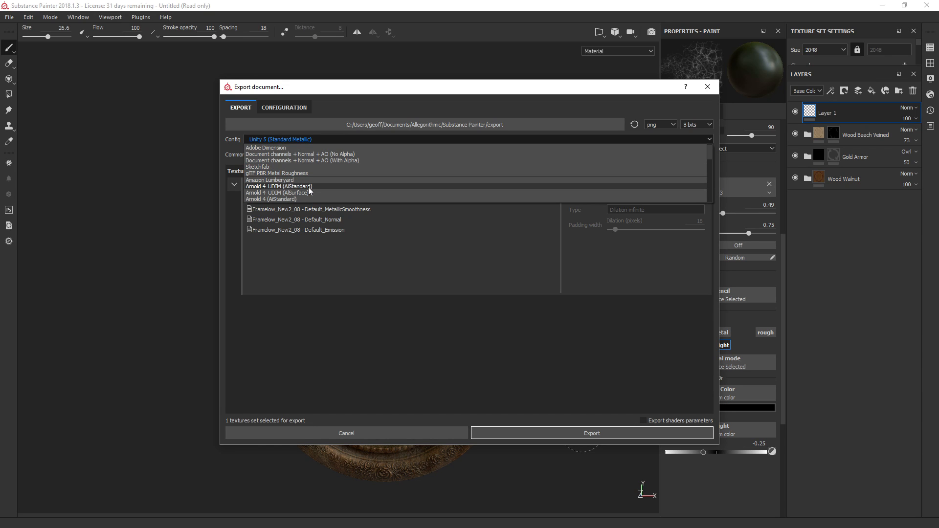
scroll(316, 185, "down", 3)
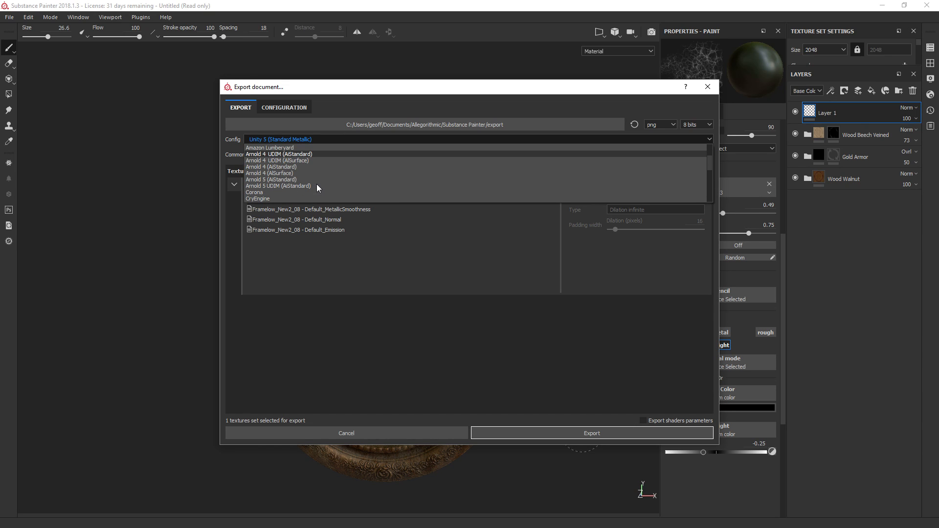
scroll(316, 184, "down", 1)
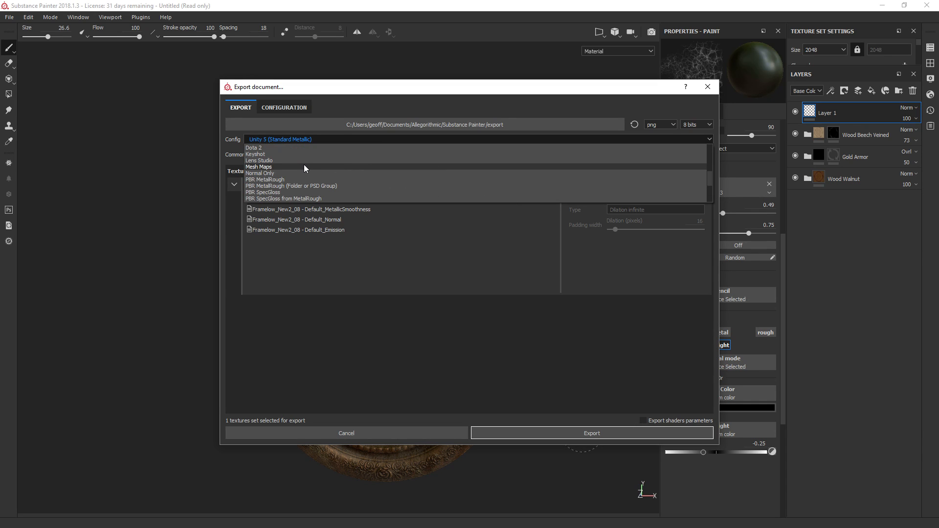
scroll(294, 181, "down", 4)
scroll(283, 174, "up", 2)
left_click(268, 180)
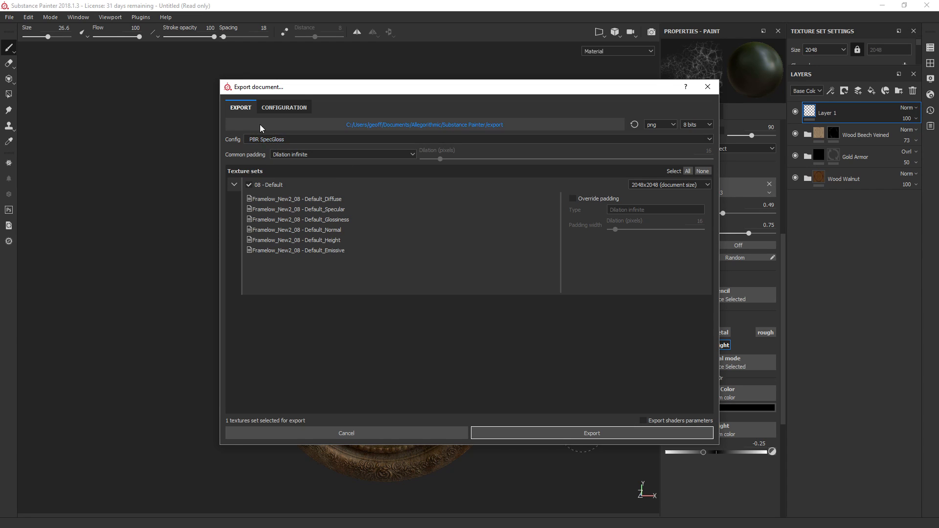
- Duplicate the PBR SpecGloss export preset and rename the copy Diffuse_Normal
left_click(296, 109)
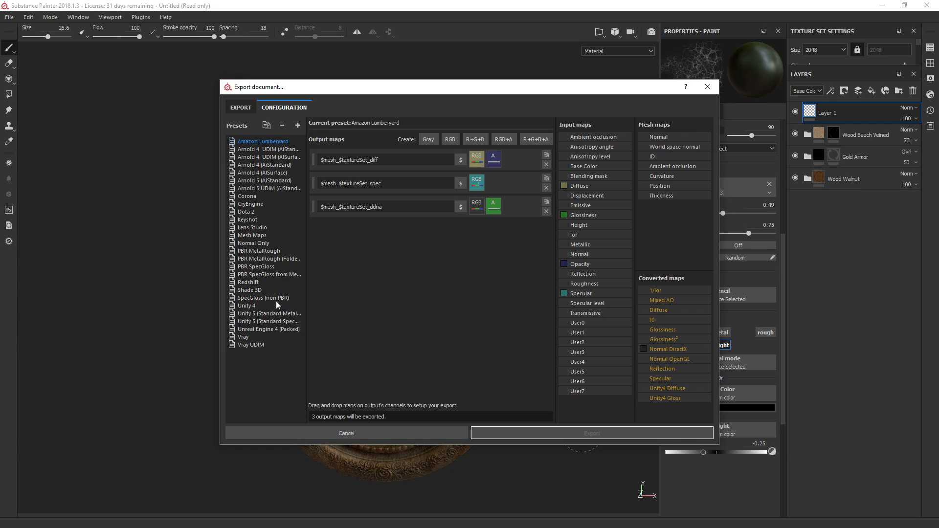
left_click(254, 267)
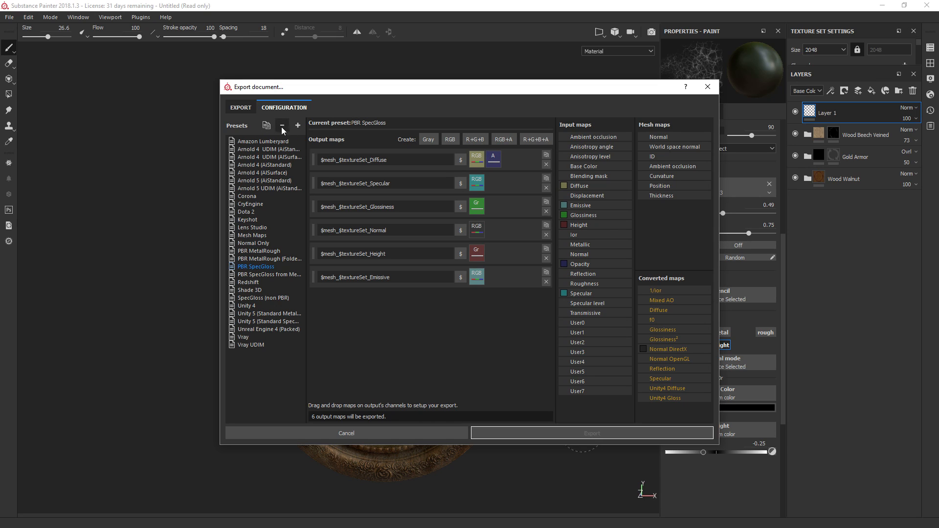
left_click(267, 126)
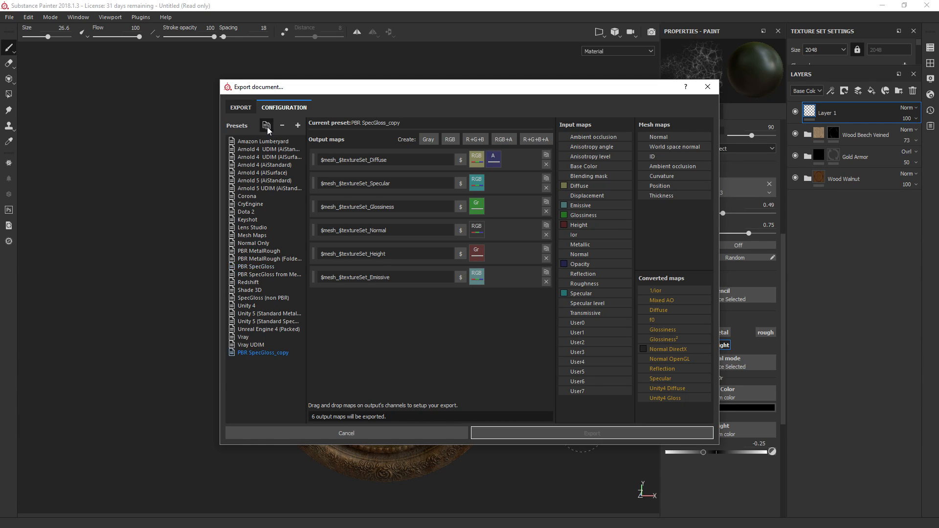
right_click(283, 353)
left_click(292, 358)
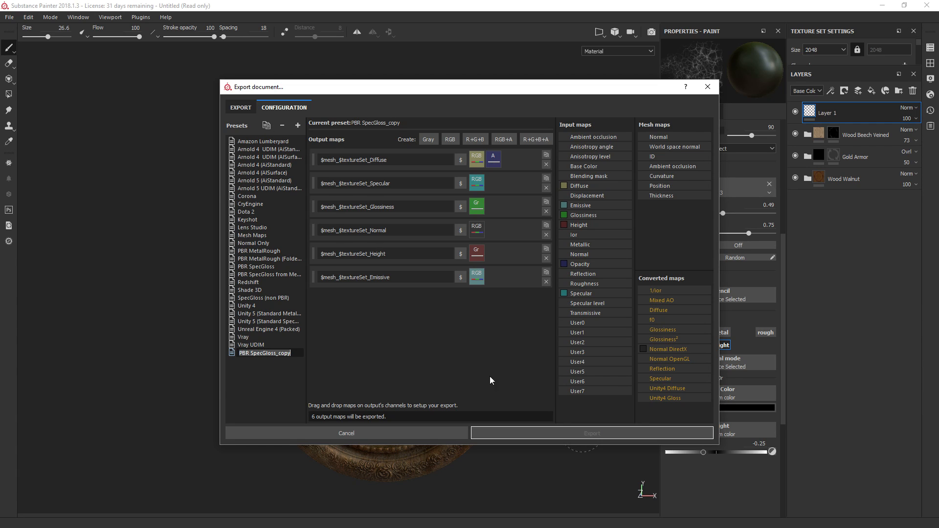
type("Dif")
type("fuse_Normal")
key("Return")
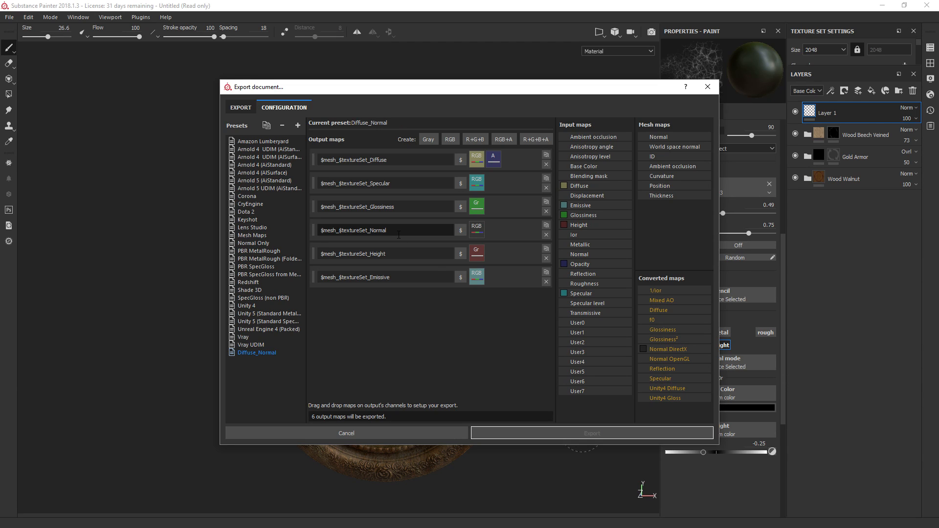
- Remove the Height, Emissive, Glossiness and Specular output maps from the Diffuse_Normal preset
left_click(547, 258)
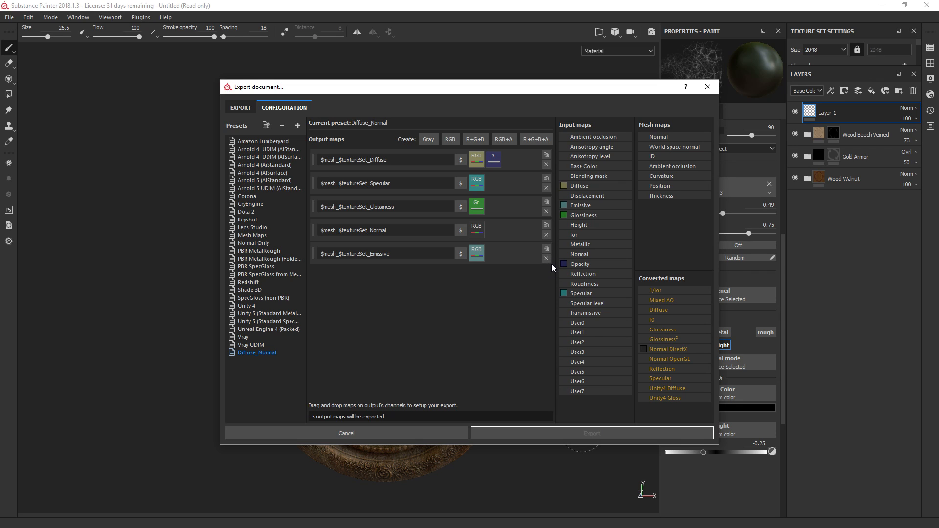
left_click(549, 259)
left_click(547, 212)
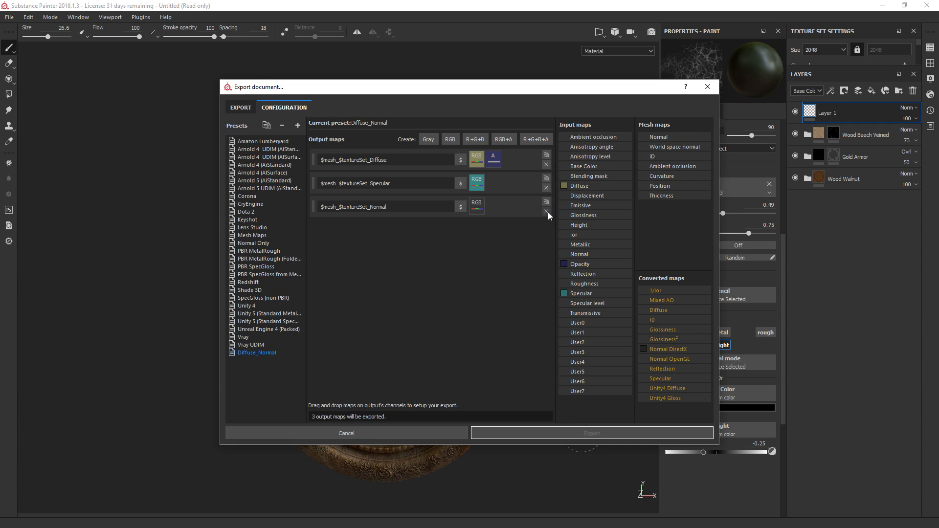
left_click(546, 188)
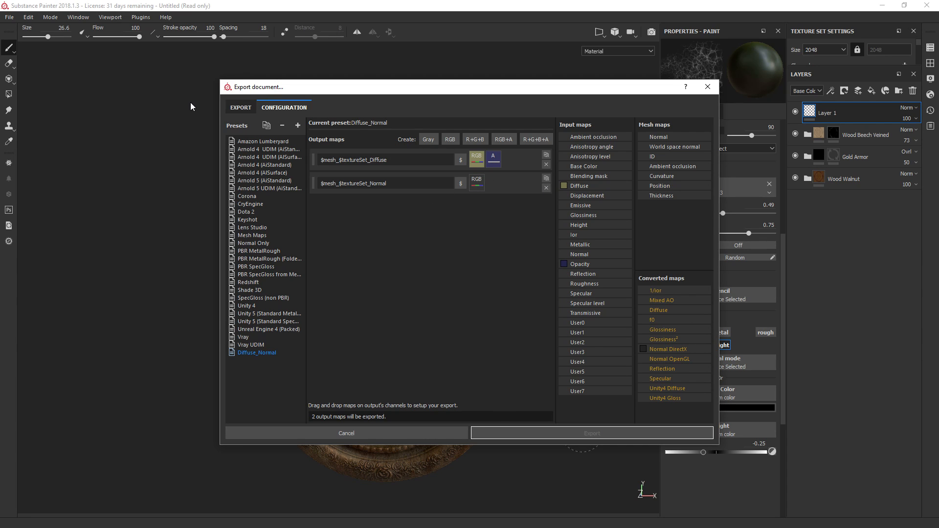
- Return to the export settings and choose the Diffuse_Normal config for the default texture set
left_click(234, 109)
left_click(334, 139)
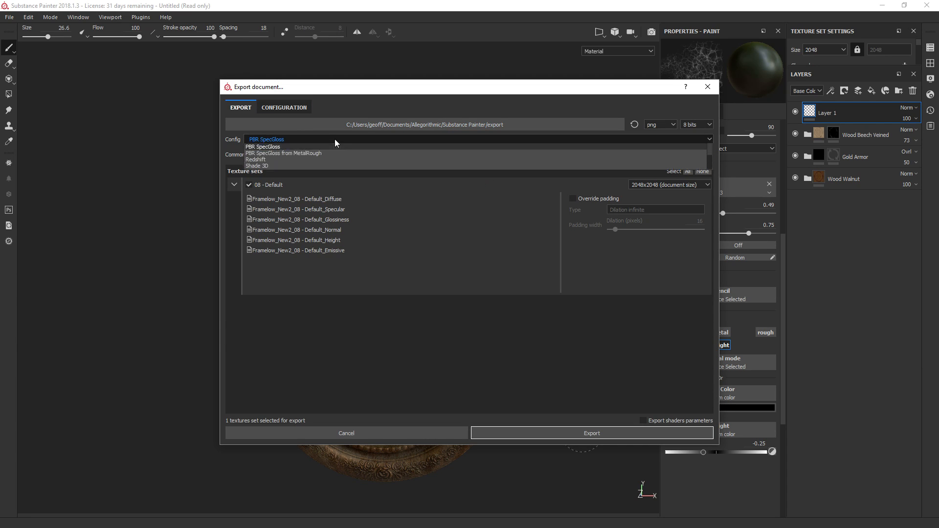
scroll(284, 181, "down", 3)
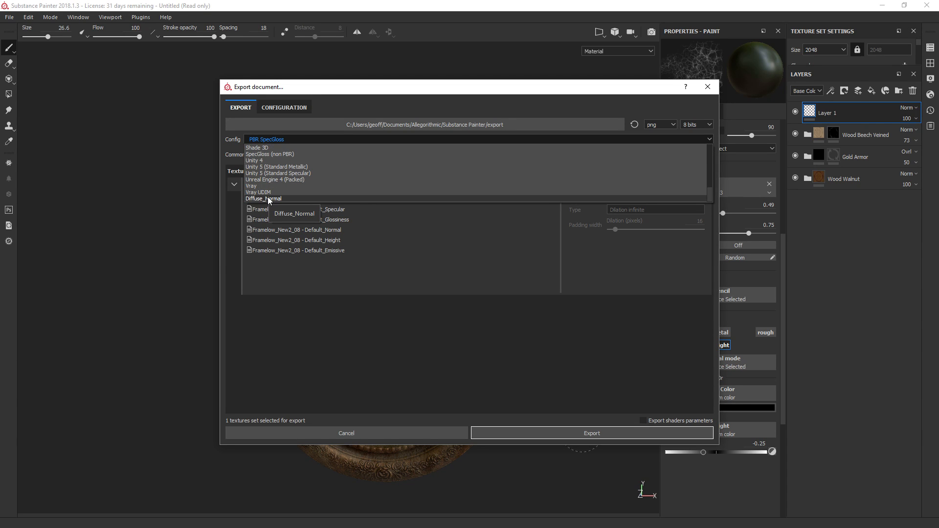
left_click(269, 199)
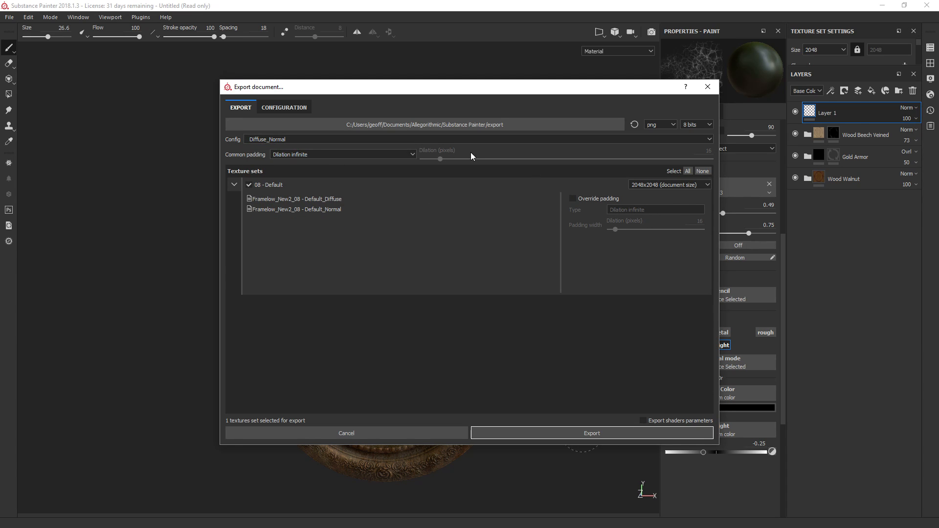
- Browse for the export destination and open the recently used Render pass folder under Week 3
left_click(484, 125)
double_click(448, 284)
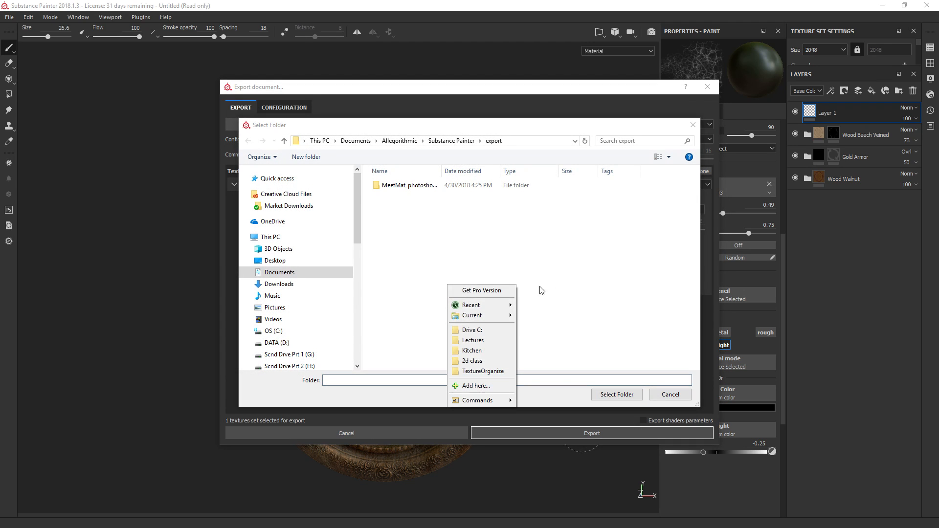
mouse_move(511, 305)
mouse_move(475, 306)
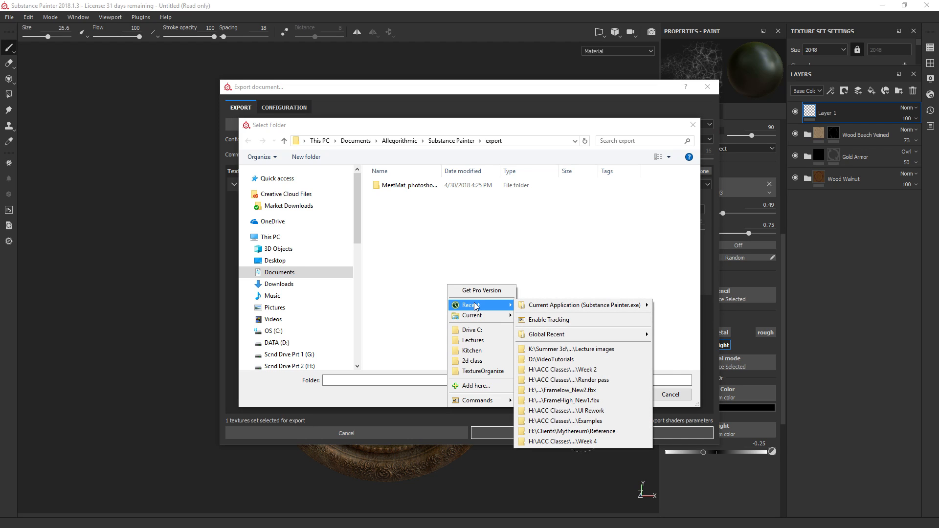
left_click(560, 349)
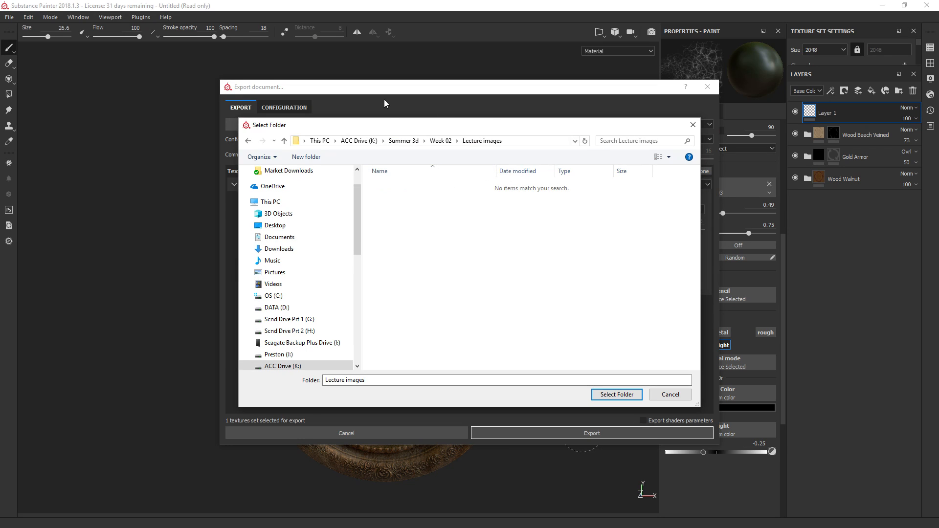
double_click(535, 238)
mouse_move(563, 258)
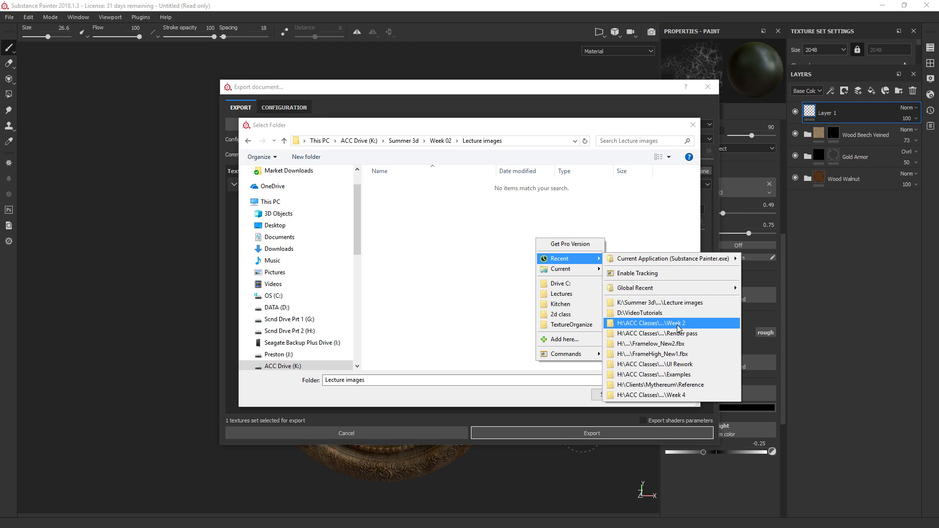
left_click(675, 333)
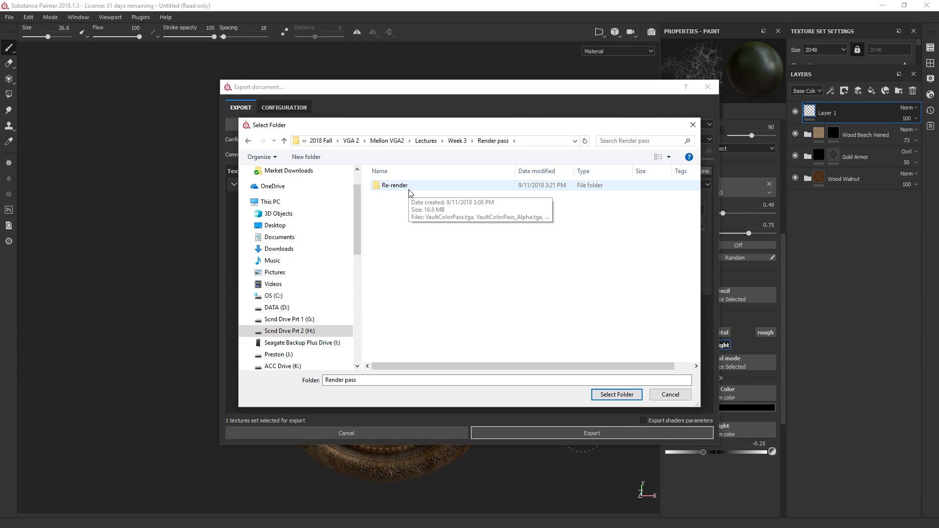
- Create a folder named Textures inside Render pass and select it as the export destination
right_click(439, 254)
left_click(589, 368)
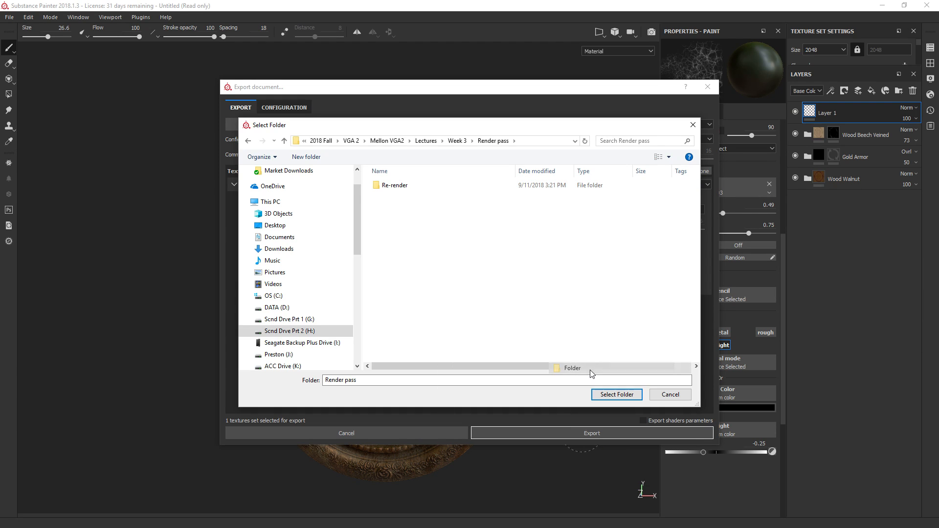
type("Textu")
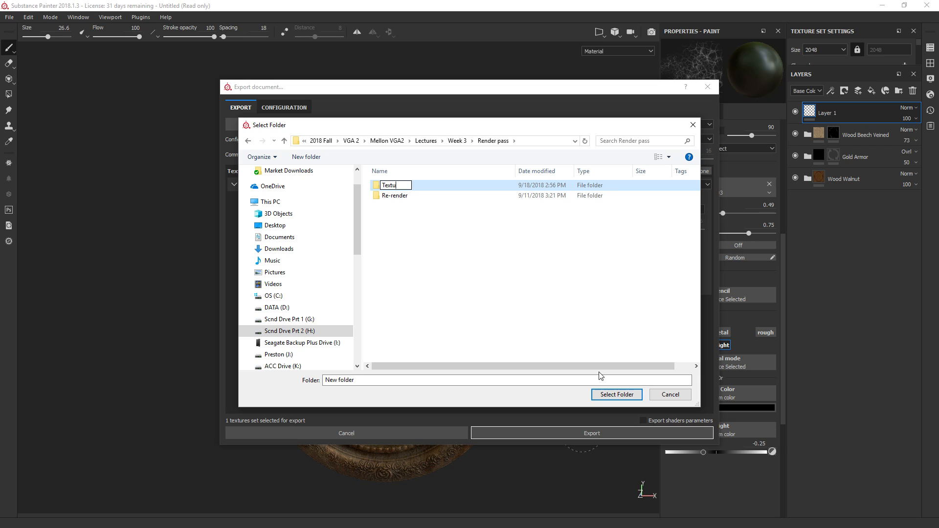
type("res")
key("Return")
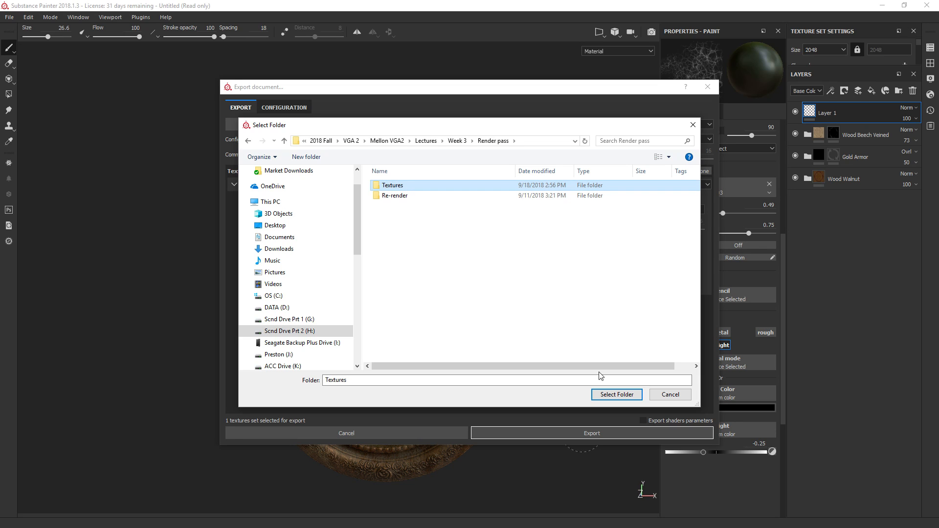
double_click(441, 185)
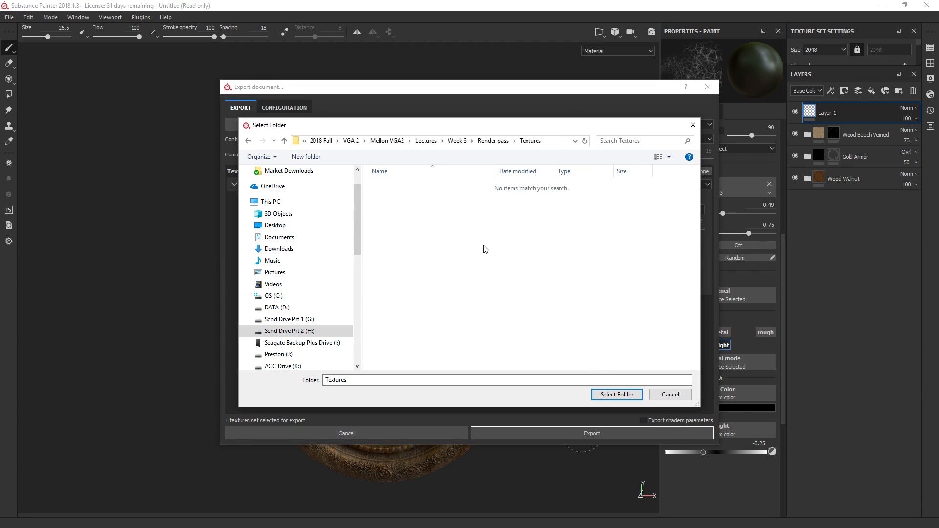
left_click(616, 394)
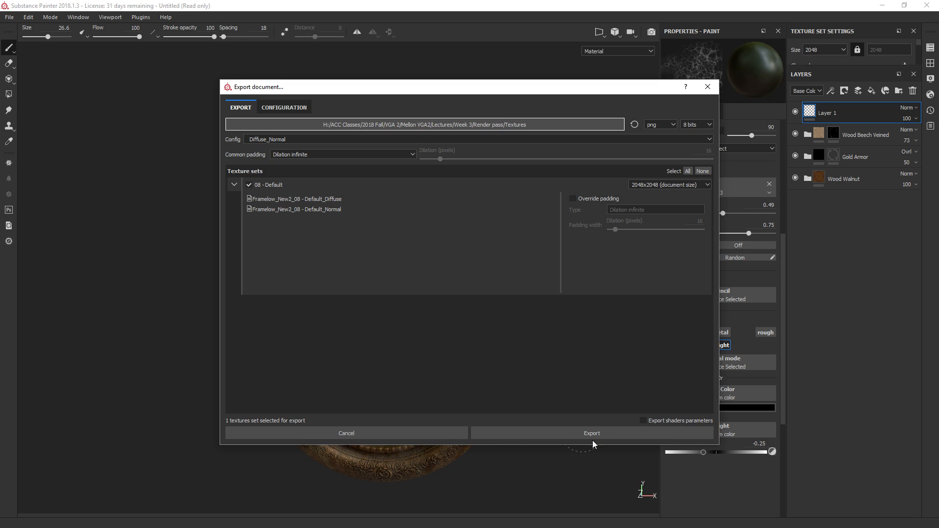
- Try to export with the Diffuse_Normal config, and check the Textures folder in File Explorer for exported files
left_click(607, 435)
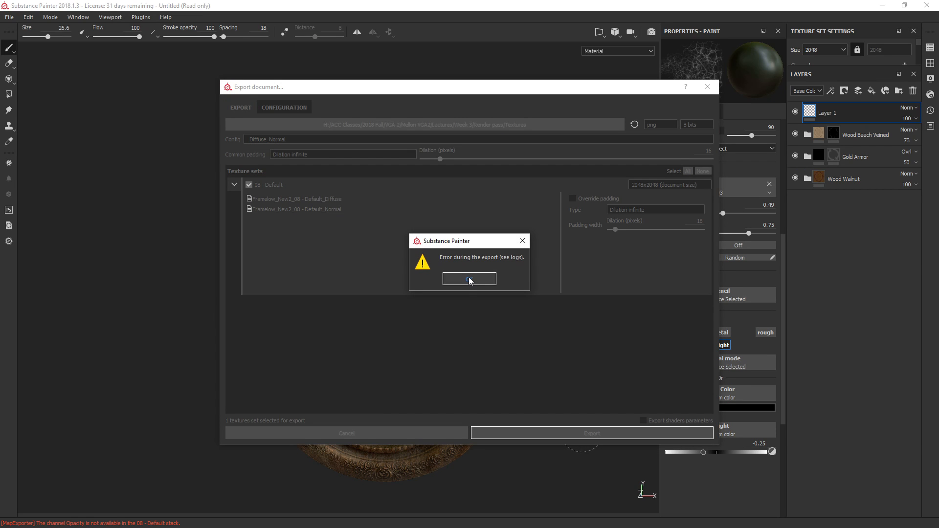
left_click(469, 279)
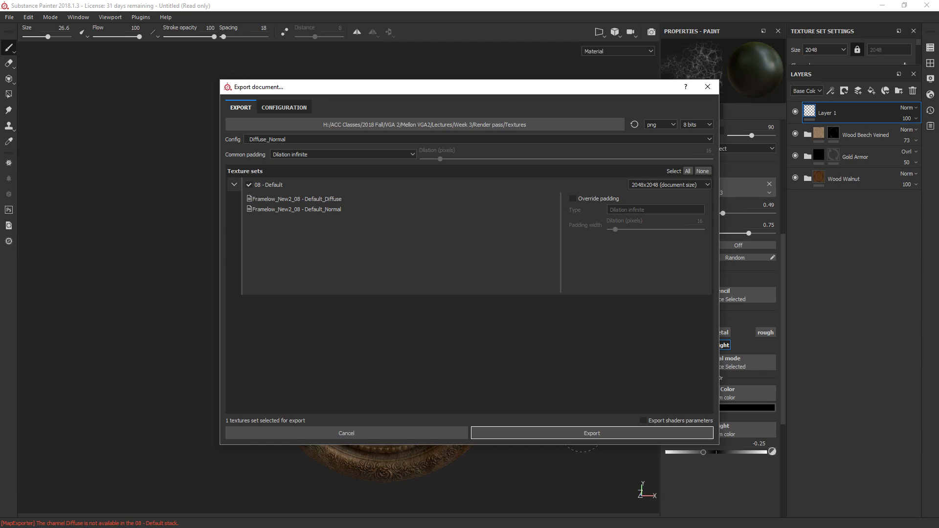
key("alt+Tab")
middle_click(551, 262)
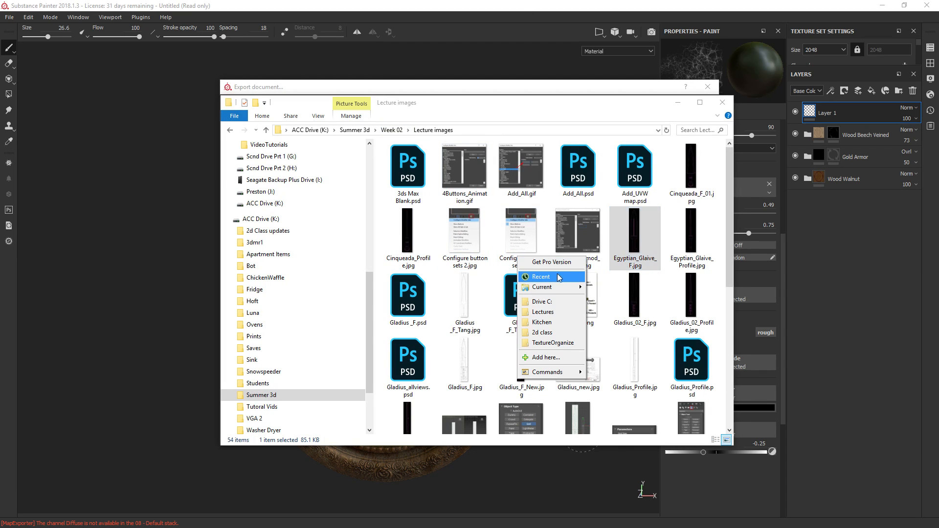
mouse_move(553, 277)
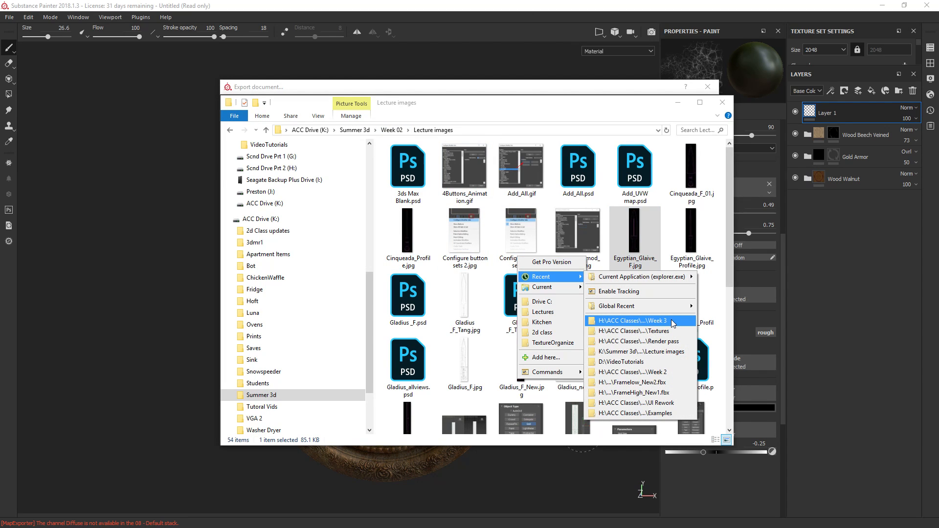
left_click(674, 331)
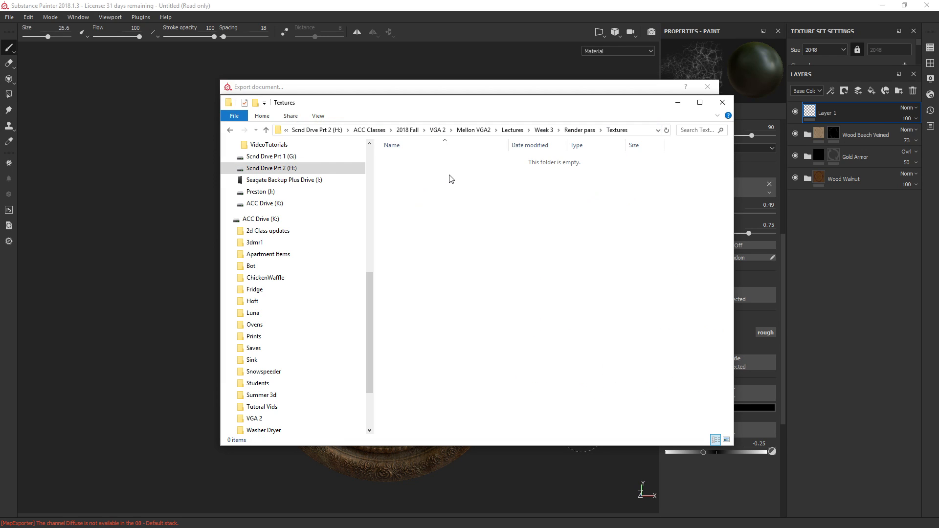
left_click(535, 18)
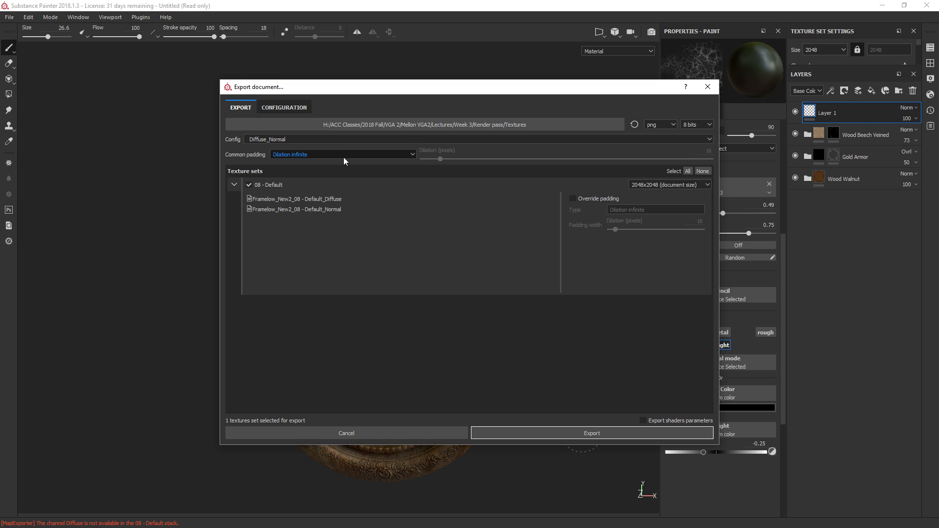
- Change the export config to Normal Only and export the normal map to the Textures folder
left_click(341, 140)
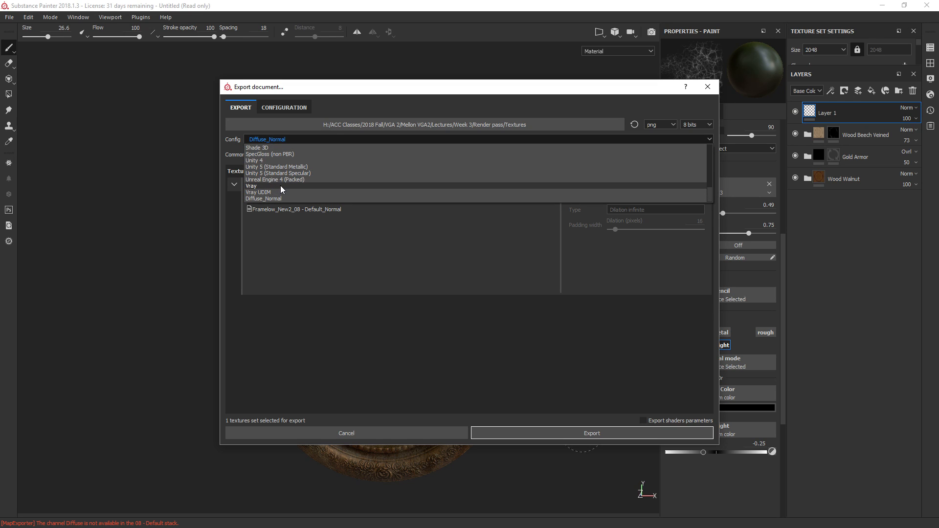
scroll(280, 186, "up", 3)
scroll(272, 167, "up", 3)
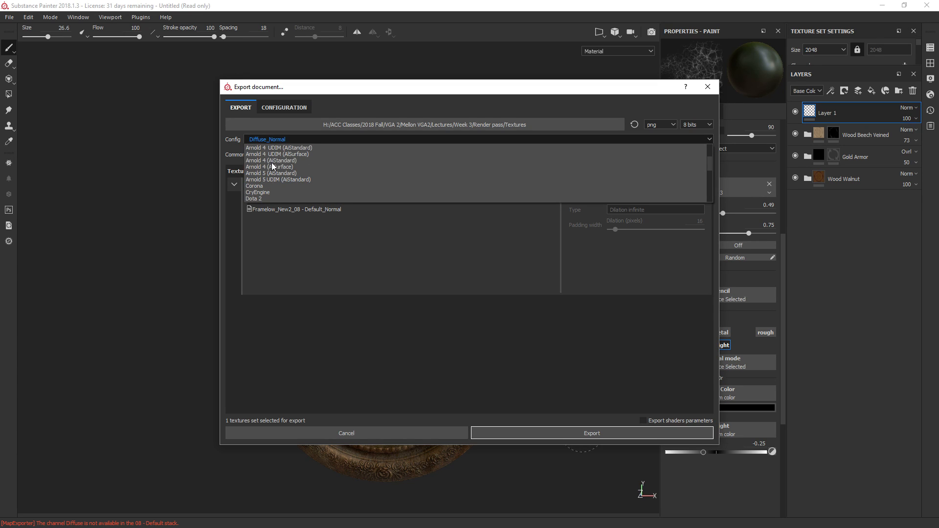
scroll(271, 165, "up", 2)
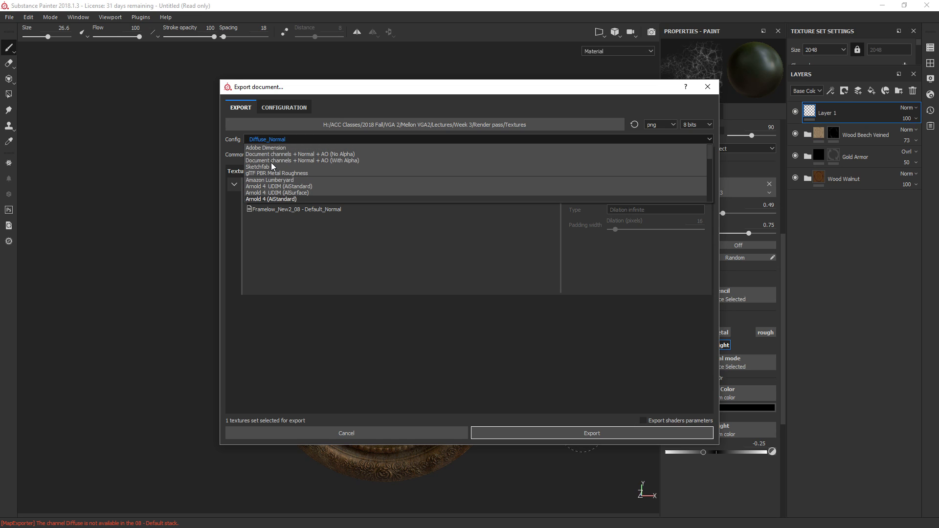
scroll(271, 163, "down", 3)
scroll(271, 162, "up", 3)
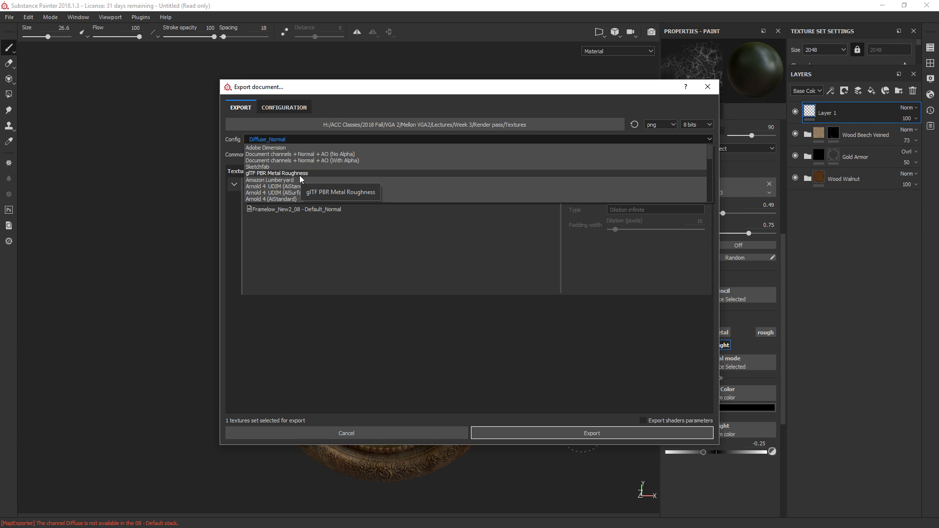
scroll(301, 162, "down", 5)
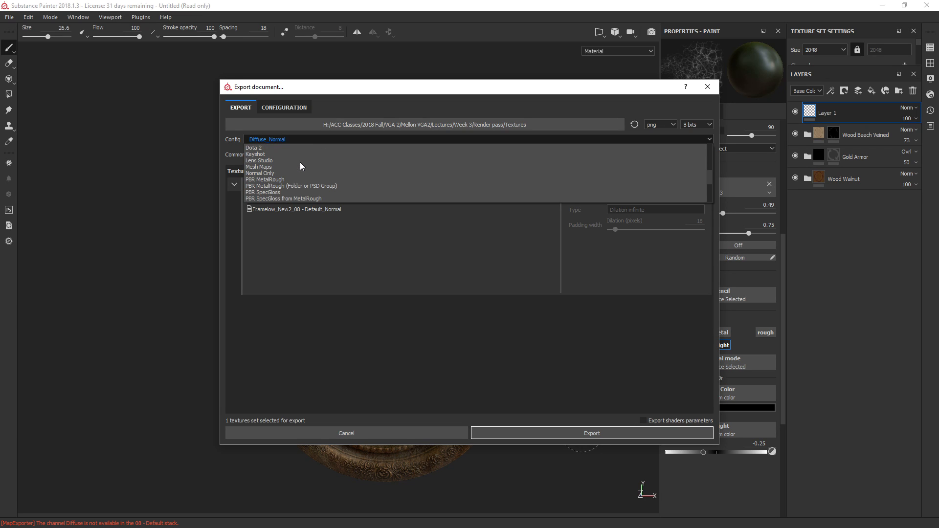
left_click(274, 173)
left_click(577, 435)
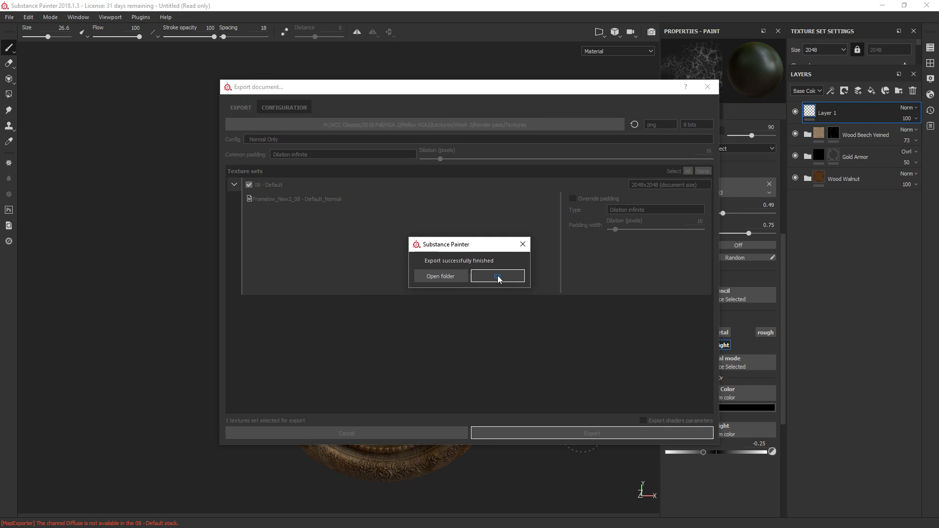
left_click(498, 276)
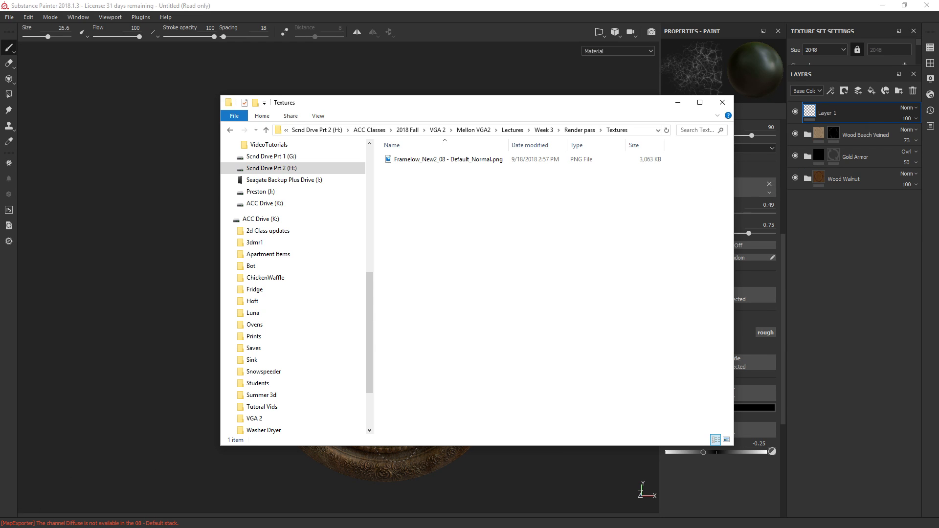
- Switch to 3ds Max, open the Material Editor and reset its material slots
key("alt+Tab")
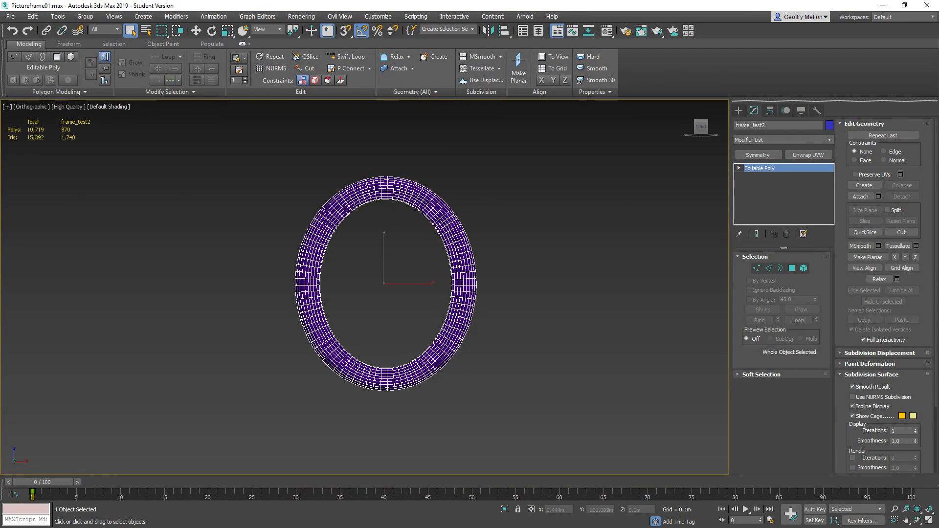
left_click(607, 30)
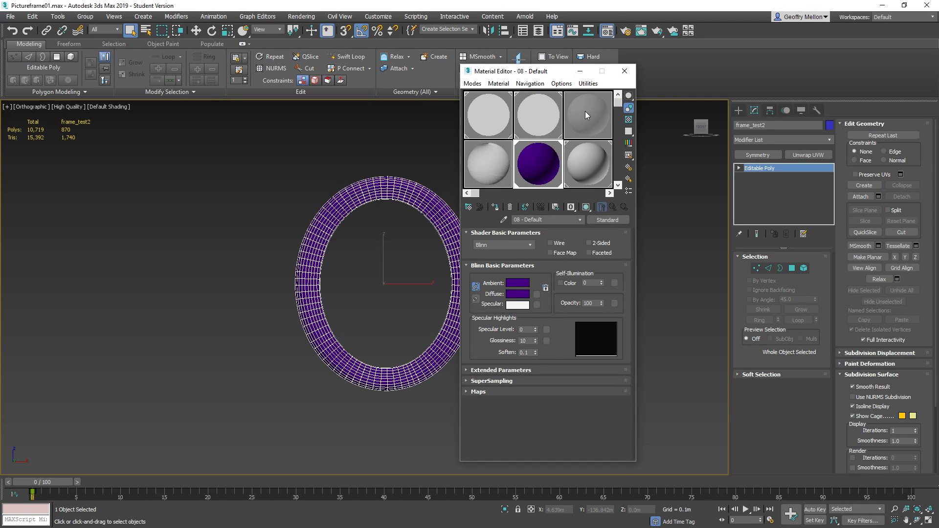
left_click(592, 170)
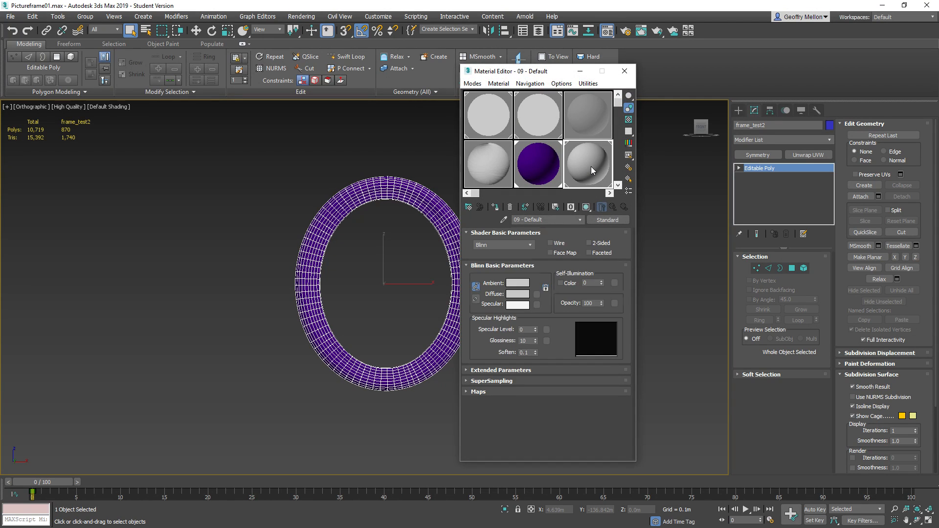
left_click(587, 83)
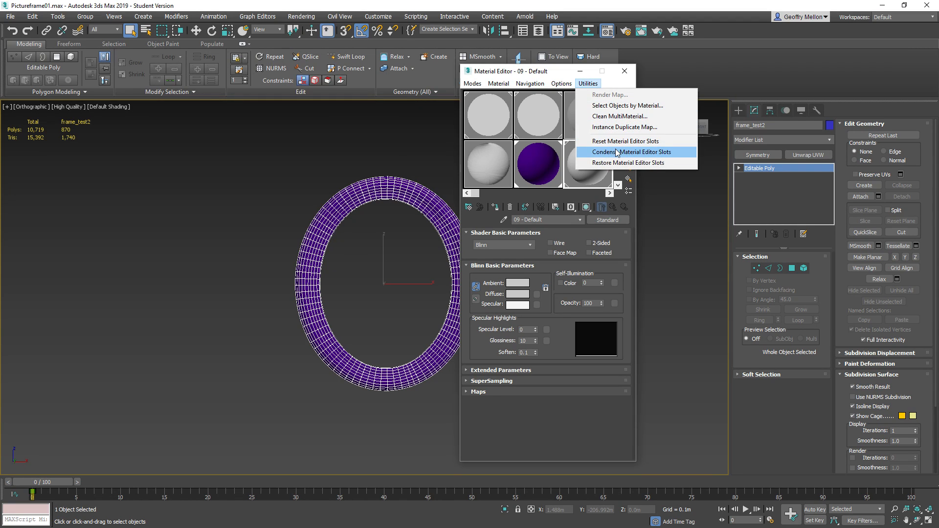
left_click(619, 142)
- Assign the 01 - Default material to the oval picture frame
left_click(487, 126)
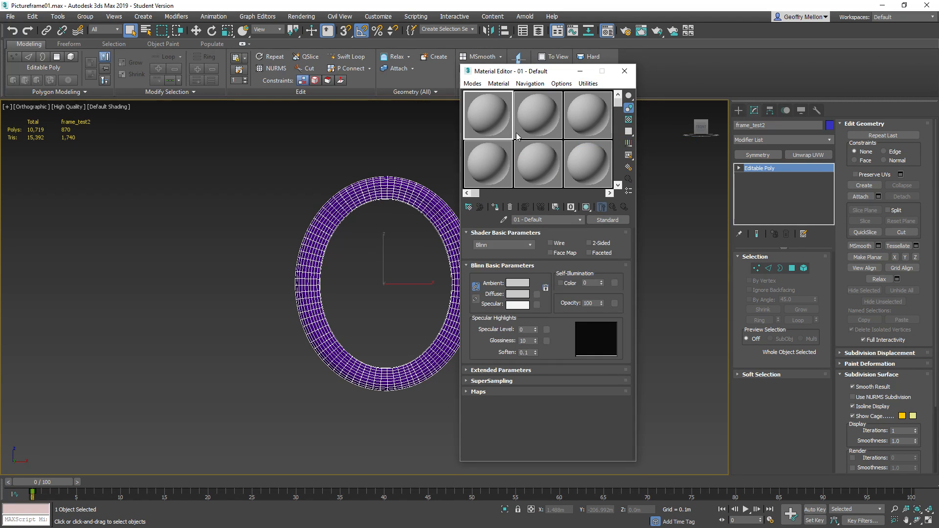
left_click_drag(493, 120, 398, 195)
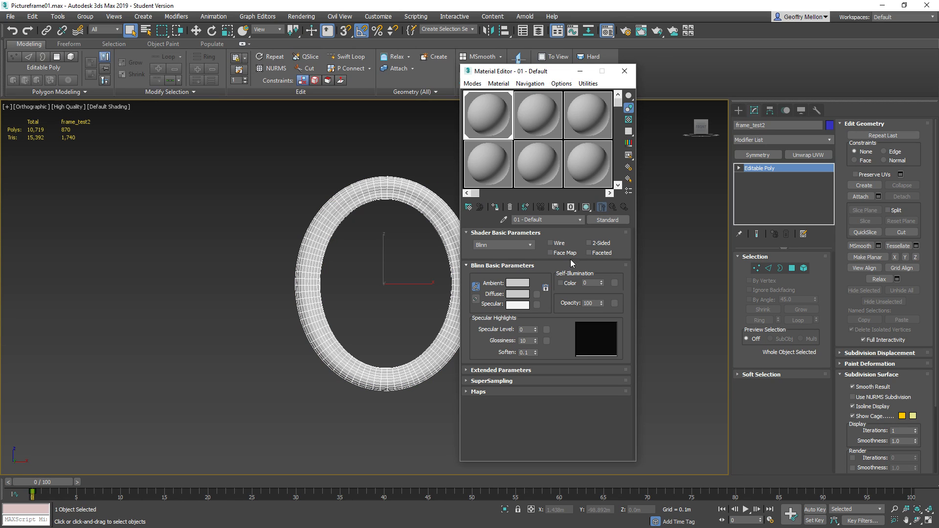
- Load the exported normal map from the Textures folder as a Bitmap in the 01 - Default material's Diffuse slot
left_click(537, 294)
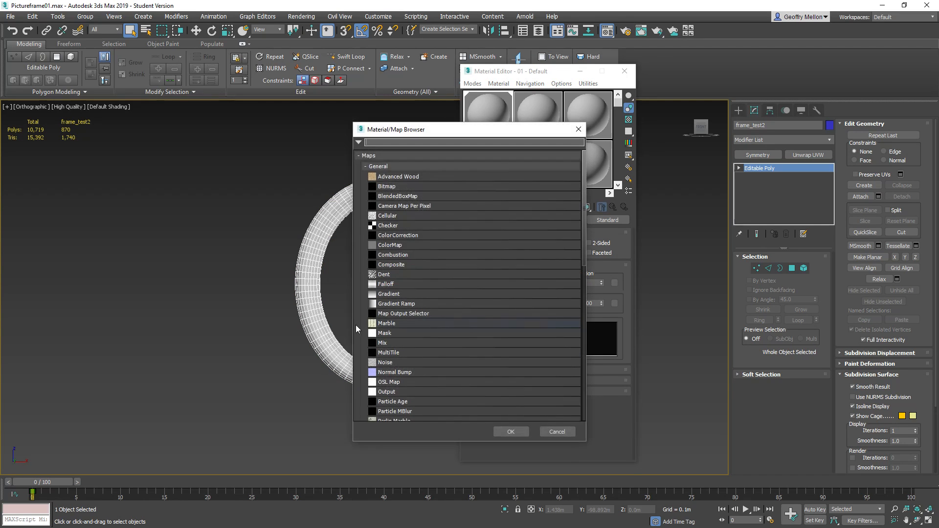
left_click(395, 186)
double_click(396, 187)
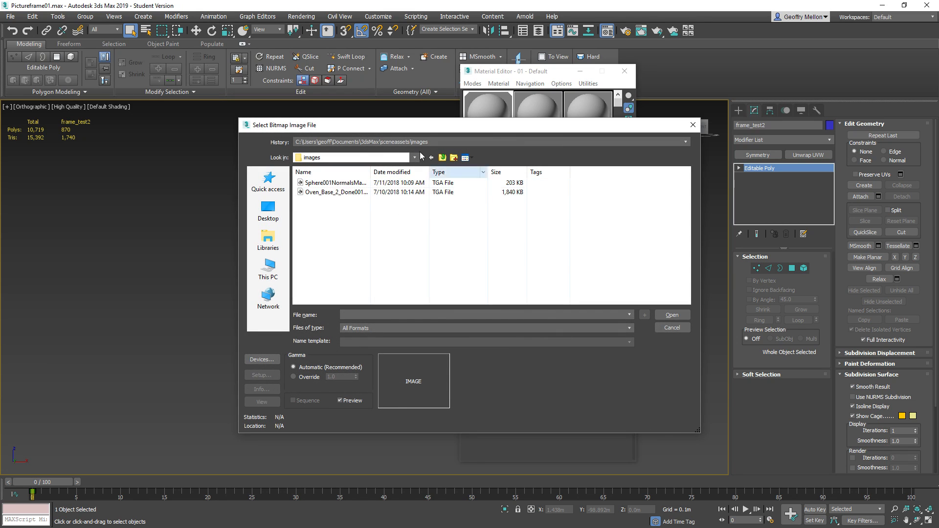
double_click(522, 255)
mouse_move(563, 272)
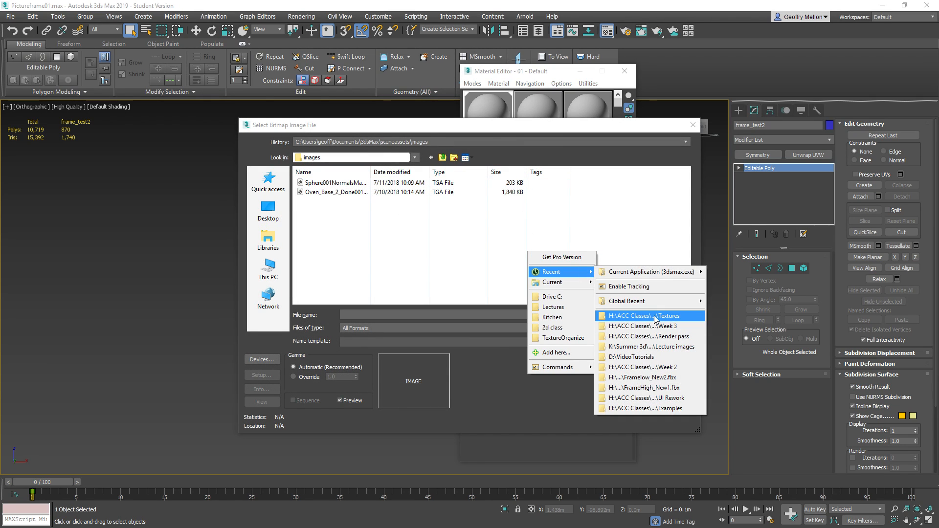
left_click(643, 316)
left_click(345, 183)
left_click(671, 316)
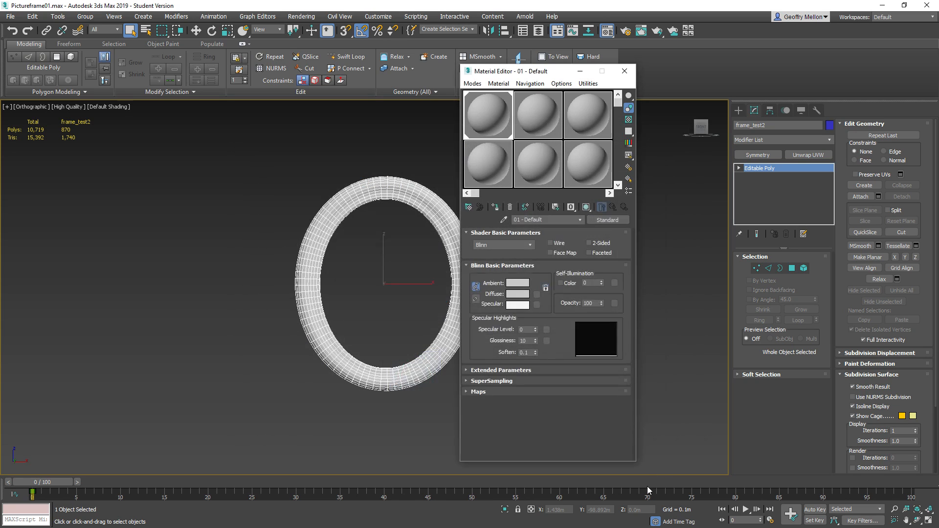
- Show the material's map on the oval frame in the viewport and close the Material Editor
left_click(615, 210)
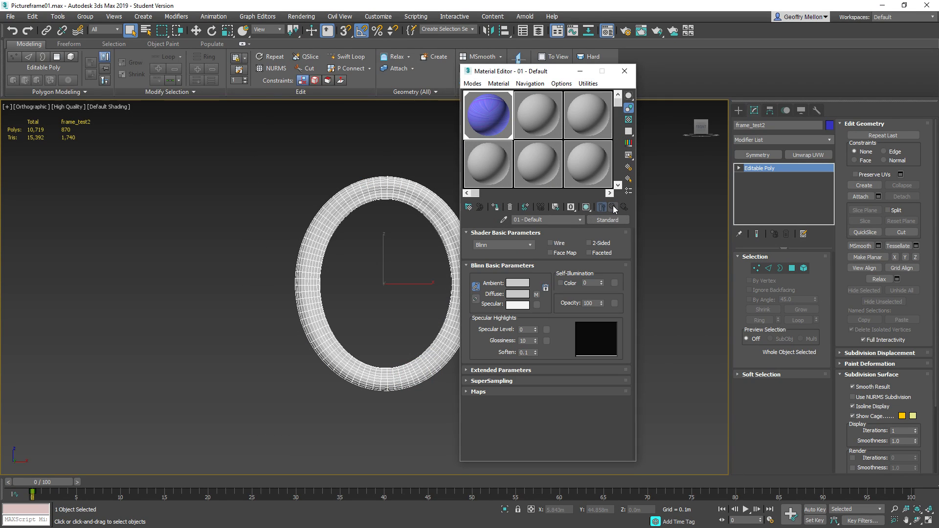
left_click(586, 207)
middle_click_drag(406, 264, 330, 284)
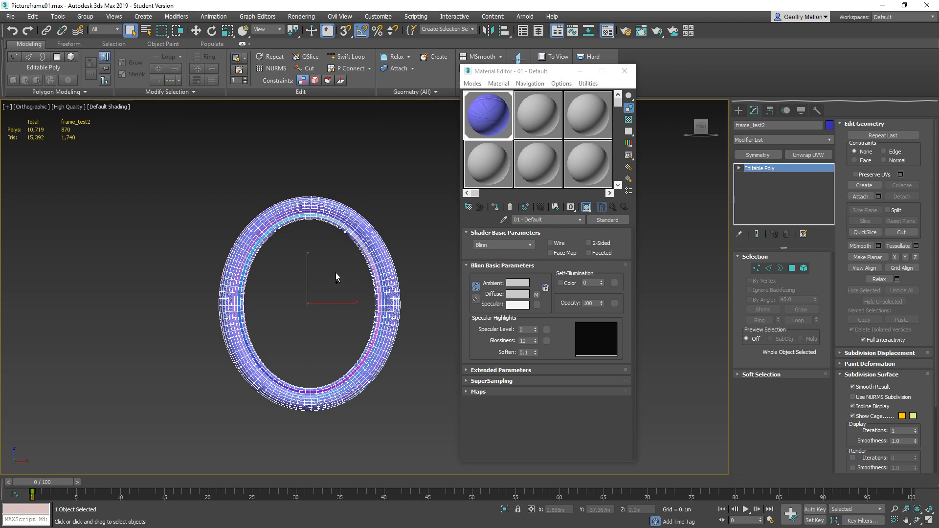
scroll(374, 249, "up", 5)
left_click(625, 71)
middle_click_drag(323, 235, 482, 206)
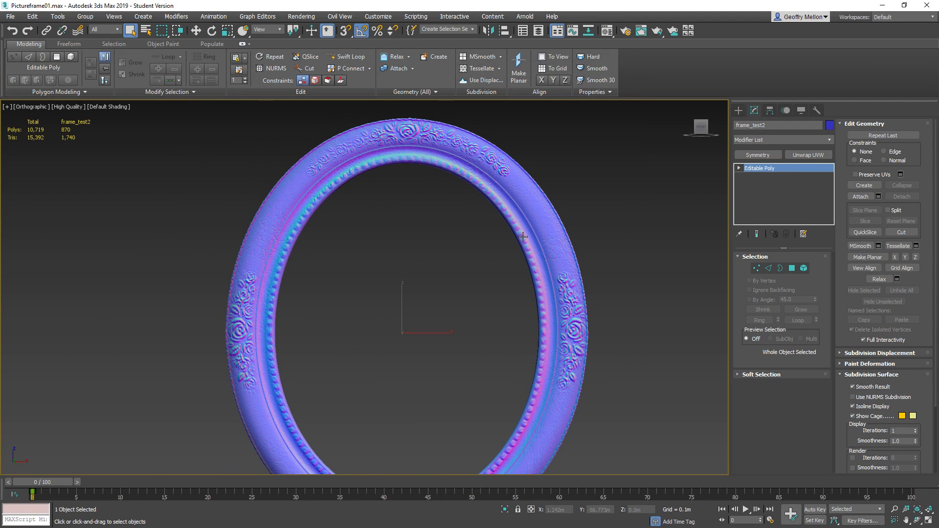
- Switch the frame to polygon selection and turn on the edged faces display
left_click(791, 268)
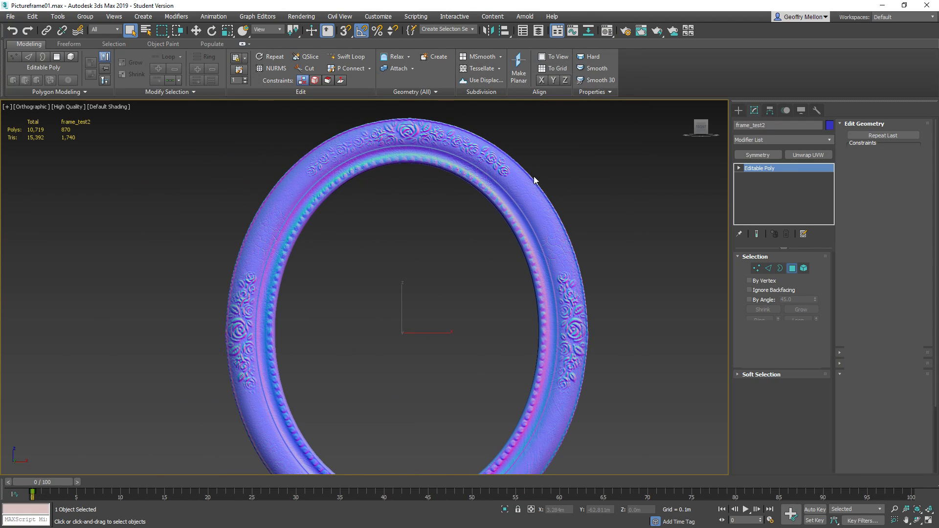
key("ctrl+a")
scroll(566, 242, "up", 5)
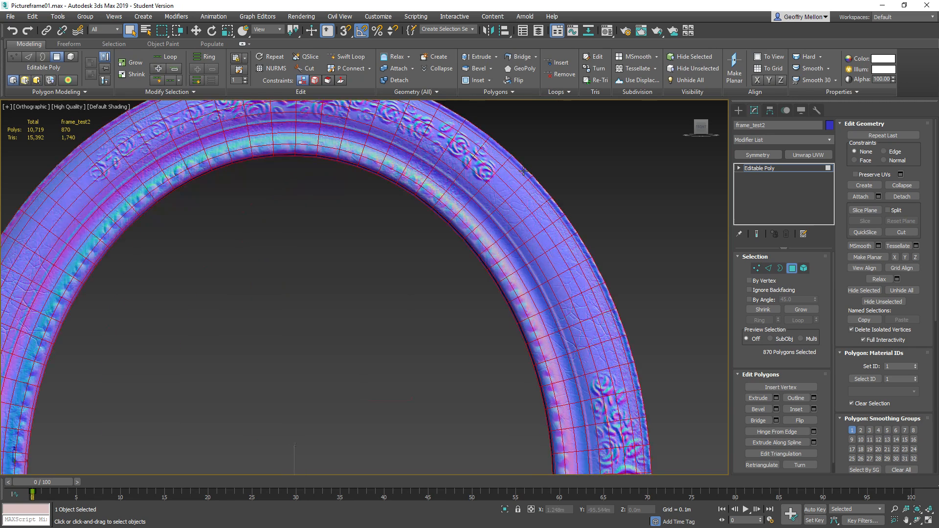
scroll(523, 171, "down", 3)
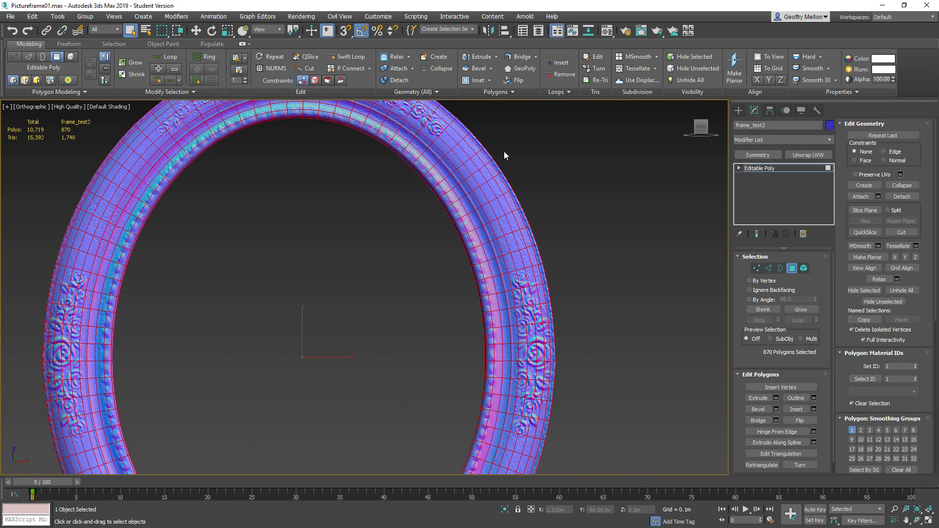
left_click(458, 153)
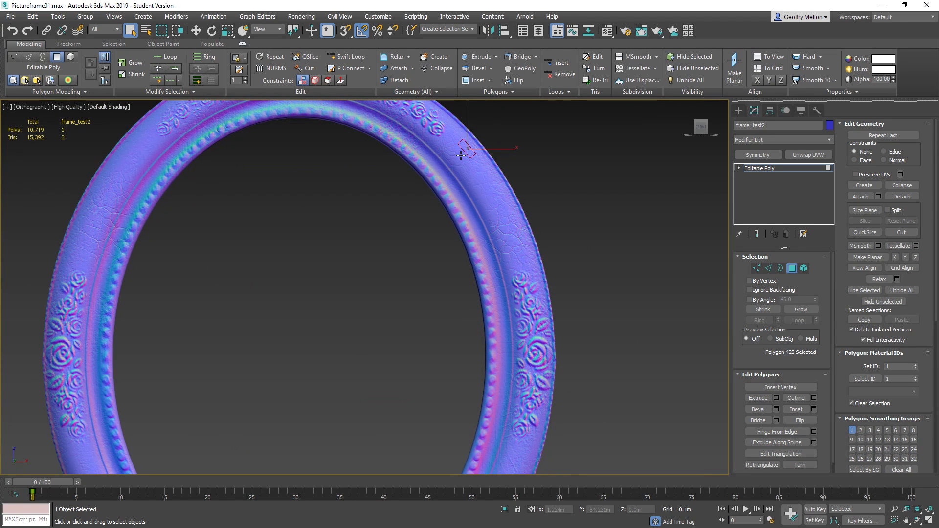
key("F4")
key("F4")
key("F4")
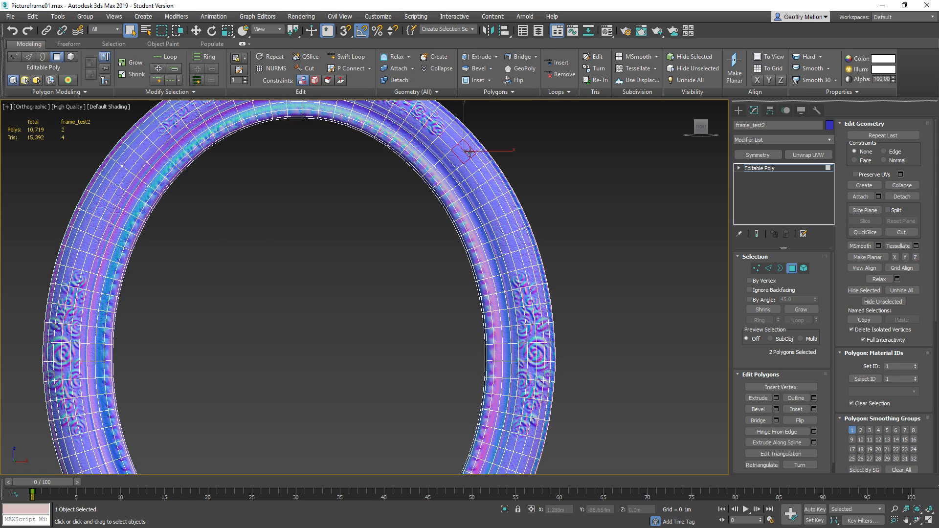
left_click(472, 167, "ctrl")
left_click(480, 165, "ctrl")
left_click(481, 176, "ctrl")
scroll(494, 205, "down", 5)
scroll(512, 215, "up", 5)
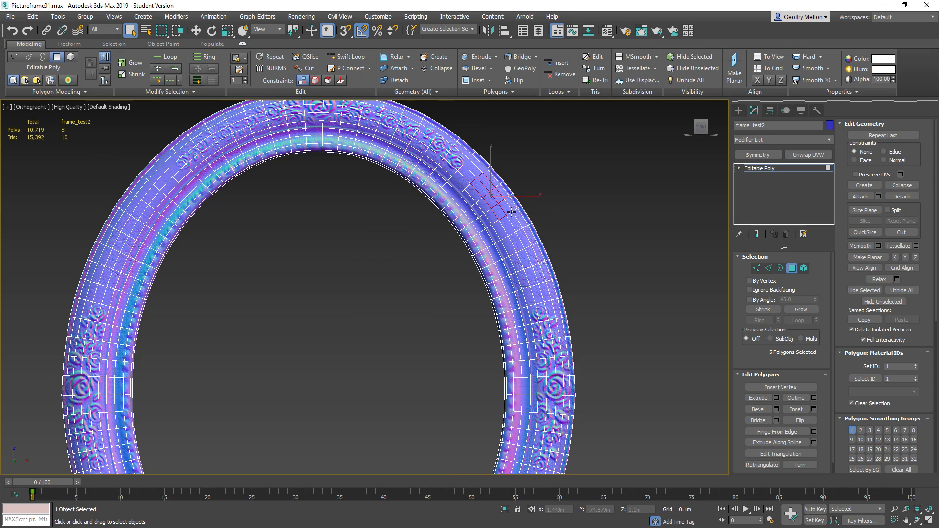
left_click(486, 200, "shift")
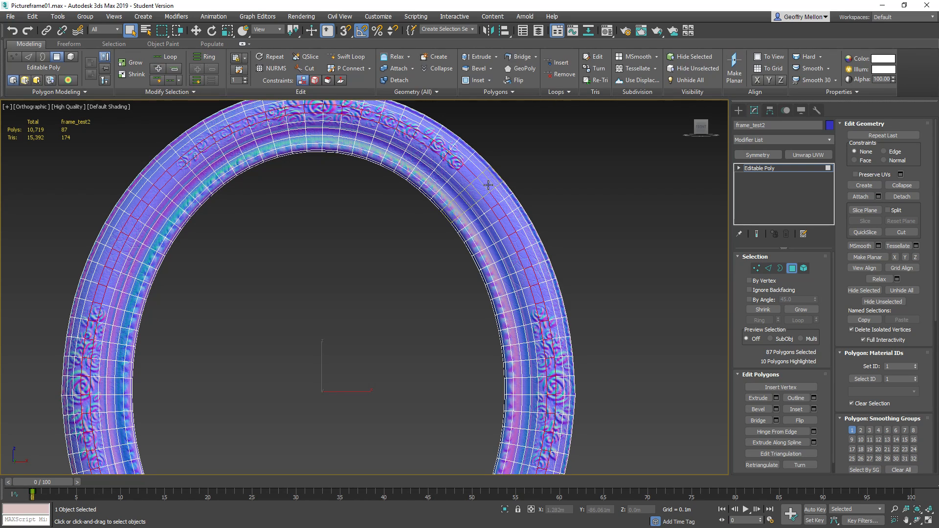
left_click(490, 185)
left_click(484, 191, "ctrl")
left_click(501, 197, "shift")
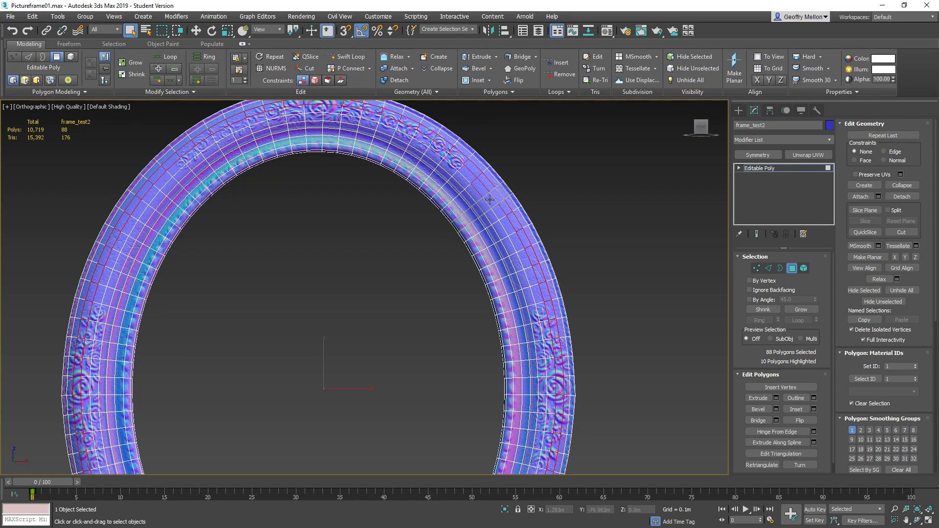
left_click_drag(410, 261, 490, 215)
middle_click_drag(570, 251, 587, 264)
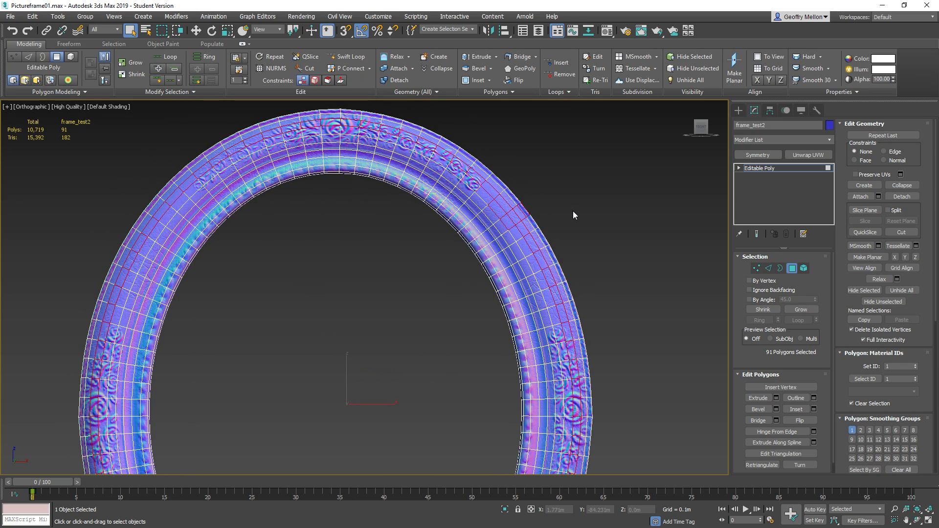
- Select a block of polygons on the frame's upper-right curve, between the top and right-hand flower ornaments
left_click(524, 237)
left_click(528, 251, "ctrl")
left_click(534, 242, "ctrl")
left_click(523, 227, "ctrl")
left_click(519, 253, "ctrl")
left_click(501, 231, "ctrl")
left_click(509, 240, "ctrl")
left_click(508, 219, "ctrl")
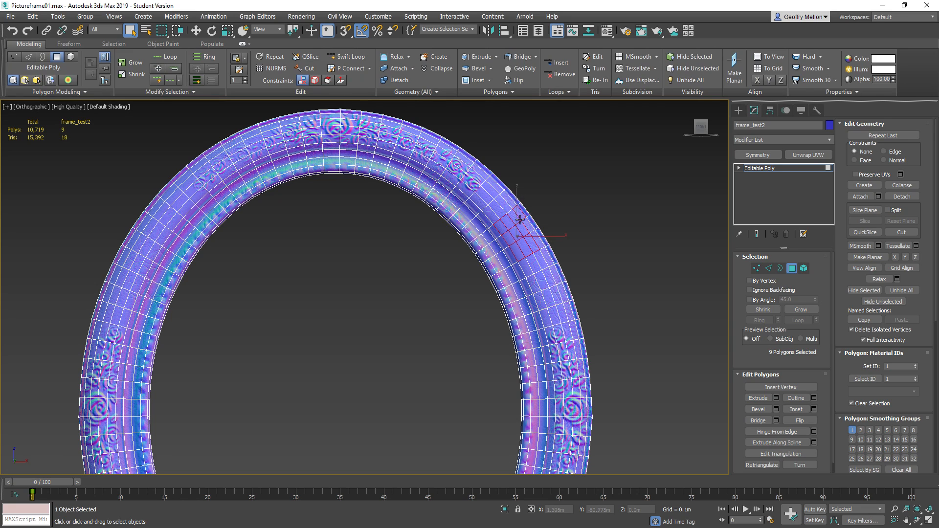
left_click(505, 204, "ctrl")
left_click(499, 207, "ctrl")
left_click(492, 215, "ctrl")
- Add a matching block of polygons on the frame's upper-left curve to the selection
middle_click_drag(413, 291, 461, 270)
scroll(436, 284, "down", 2)
left_click(291, 205, "ctrl")
left_click(287, 201, "ctrl")
left_click(296, 212, "ctrl")
left_click(289, 216, "ctrl")
left_click(281, 211, "ctrl")
left_click(282, 213, "ctrl")
left_click(280, 227, "ctrl")
left_click(268, 218, "ctrl")
left_click(271, 220, "ctrl")
- Add a block of polygons on the frame's lower-right curve to the selection
middle_click_drag(390, 297, 380, 200)
middle_click_drag(554, 385, 543, 353)
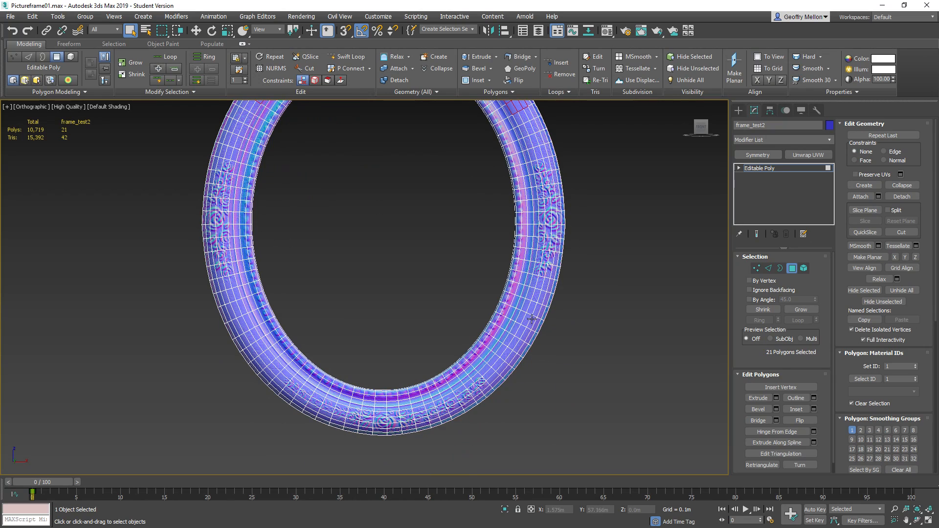
left_click(532, 309, "ctrl")
left_click(530, 314, "ctrl")
left_click(524, 317, "ctrl")
left_click(522, 305, "ctrl")
left_click(520, 317, "ctrl")
left_click(522, 331, "ctrl")
left_click(524, 334, "ctrl")
- Add a block of polygons on the frame's lower-left curve to the selection
left_click(260, 348, "ctrl")
left_click(256, 341, "ctrl")
left_click(247, 343, "ctrl")
left_click(250, 338, "ctrl")
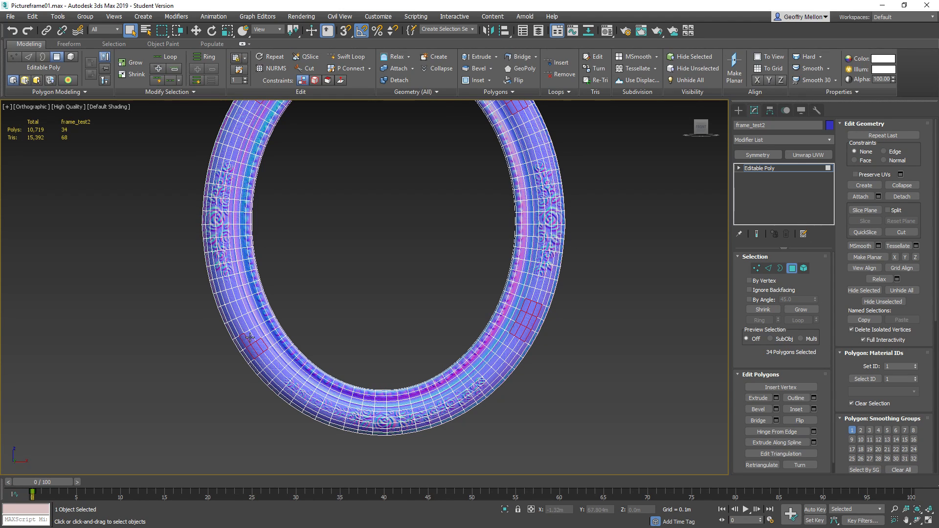
left_click(251, 324, "ctrl")
left_click(245, 329, "ctrl")
left_click(241, 332, "ctrl")
- Clone the four selected polygon blocks slightly off the frame's front surface, using Clone To Element
middle_click_drag(508, 266, 536, 300)
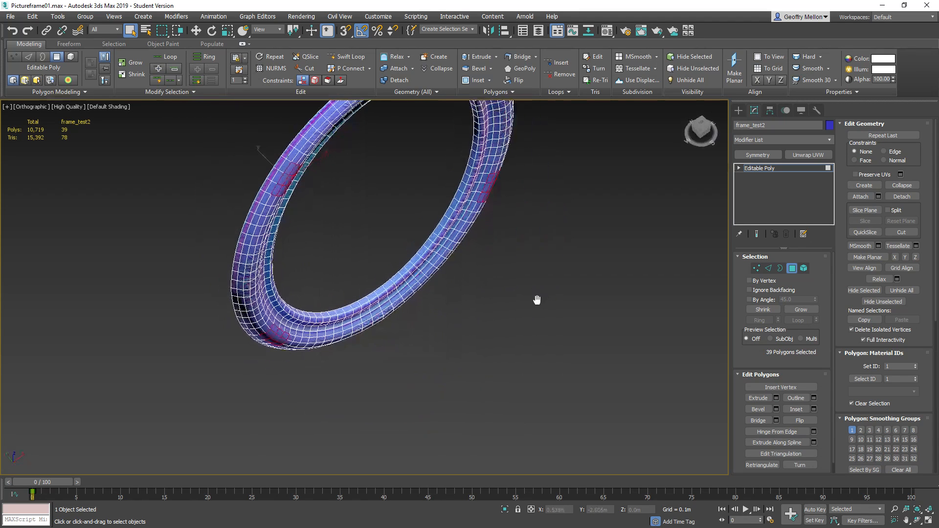
key("w")
left_click_drag(264, 153, 262, 159, "shift")
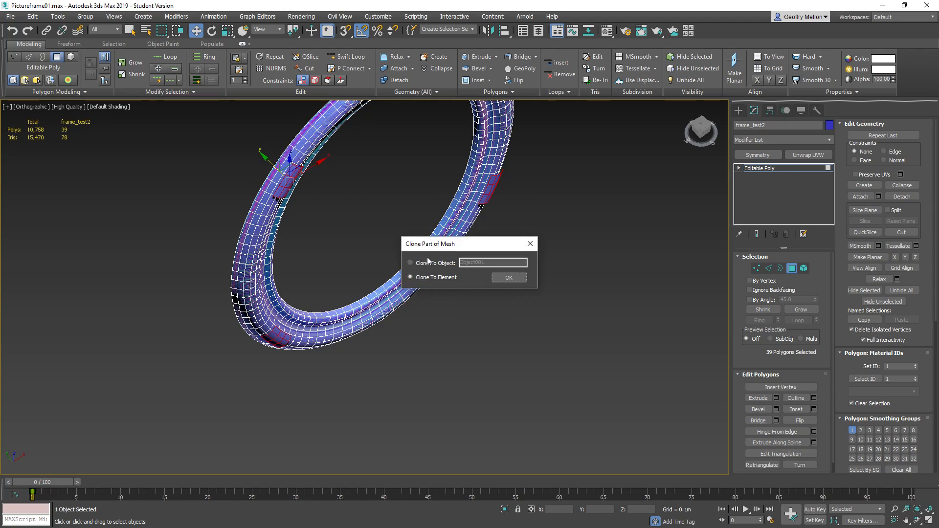
left_click(437, 264)
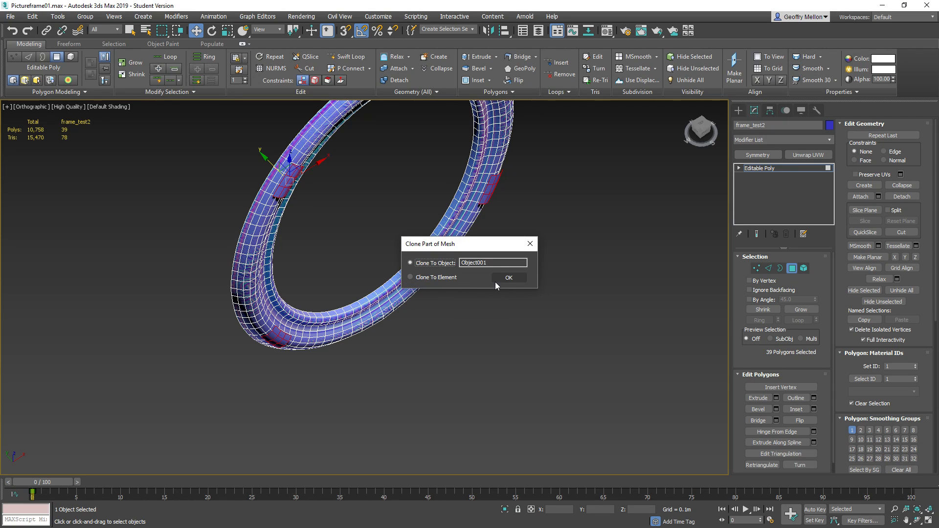
left_click(447, 280)
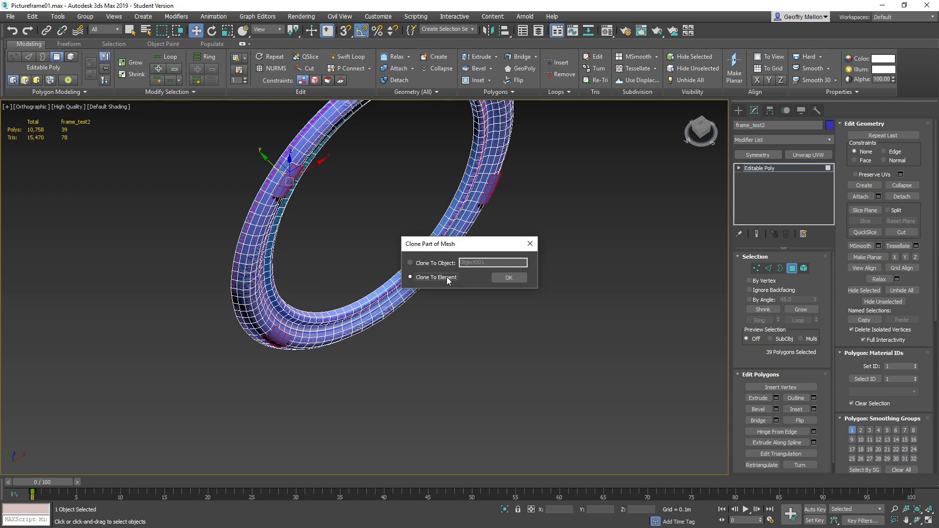
left_click(510, 279)
- Select the open borders of the four cloned patches and extrude them along Y toward the frame to form side walls
middle_click_drag(320, 178, 386, 278)
scroll(385, 277, "up", 3)
left_click(780, 268)
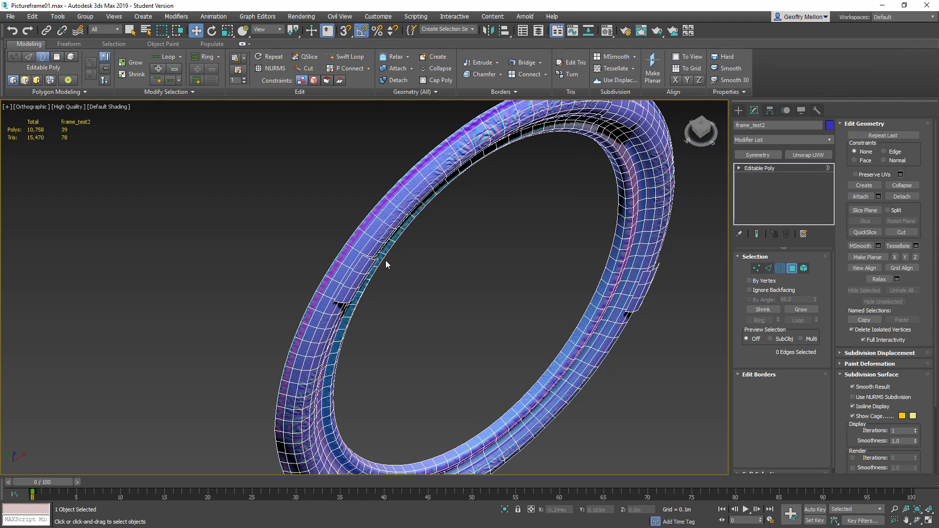
left_click(656, 268, "ctrl")
middle_click_drag(465, 340, 485, 194)
middle_click_drag(427, 372, 436, 343, "alt")
left_click(356, 360, "ctrl")
middle_click_drag(662, 215, 636, 249, "alt")
scroll(643, 279, "down", 2)
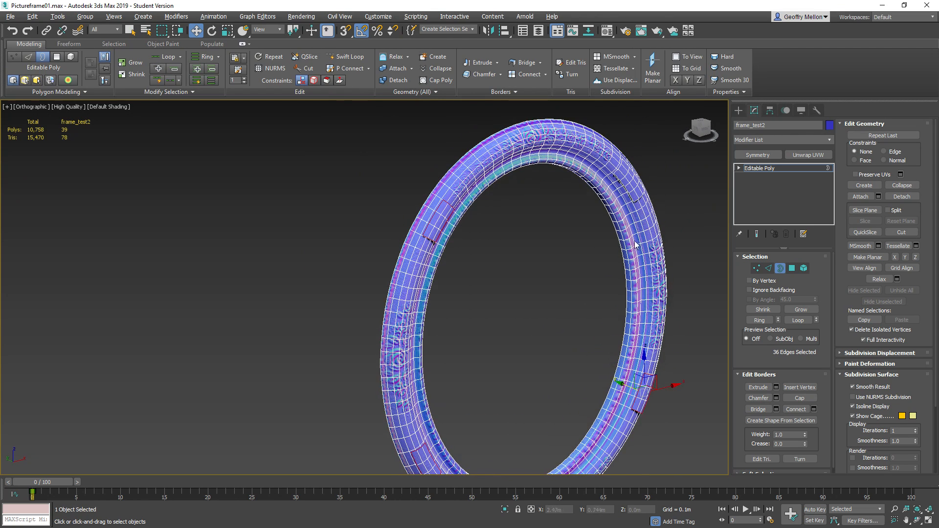
left_click(629, 194, "ctrl")
scroll(642, 260, "down", 2)
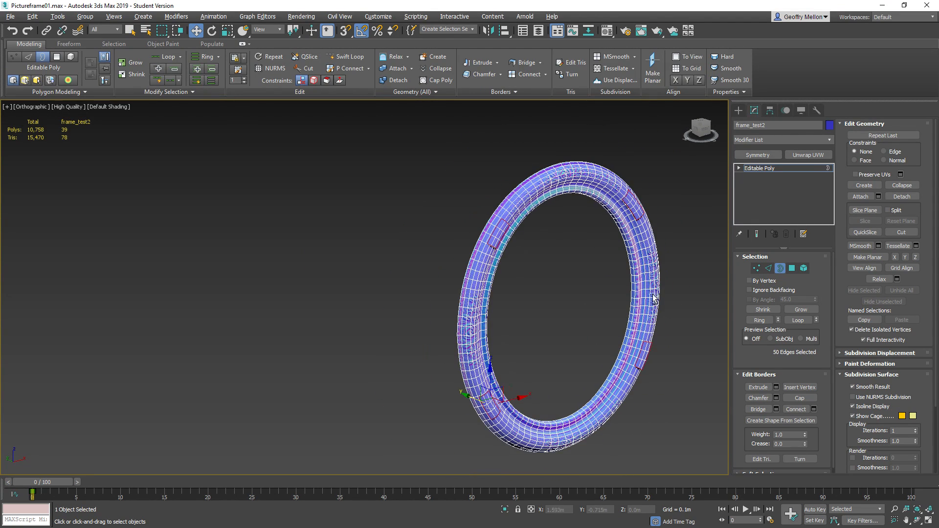
middle_click_drag(653, 293, 650, 324, "alt")
scroll(498, 333, "up", 3)
middle_click_drag(432, 332, 442, 191)
middle_click_drag(464, 357, 489, 321)
middle_click_drag(519, 378, 548, 381, "alt")
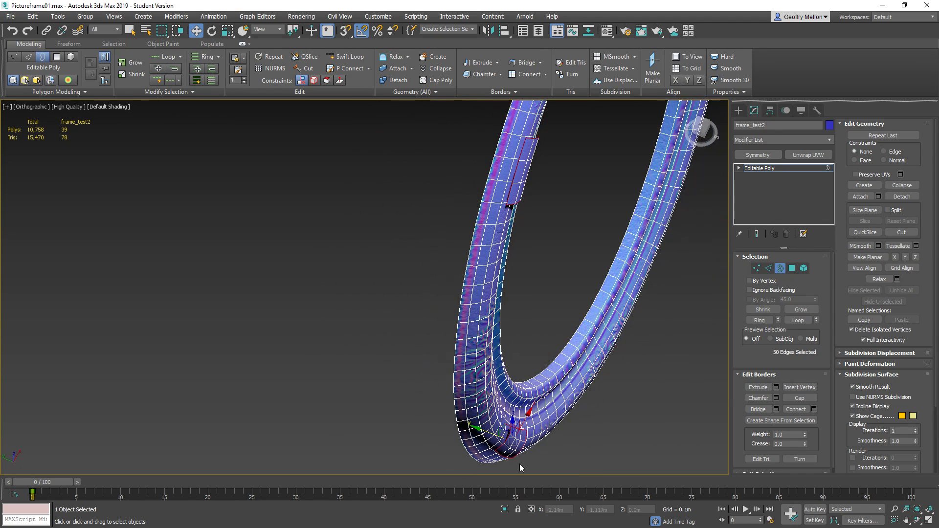
left_click_drag(488, 435, 482, 434, "shift")
- Select the four raised patches as elements, move them about 0.022 m along Y into the frame, and leave element editing
scroll(589, 297, "down", 5)
middle_click_drag(589, 297, 557, 370)
scroll(557, 370, "up", 5)
middle_click_drag(599, 273, 597, 235)
left_click(804, 268)
middle_click_drag(609, 267, 615, 177)
left_click(472, 355)
middle_click_drag(494, 137, 492, 342)
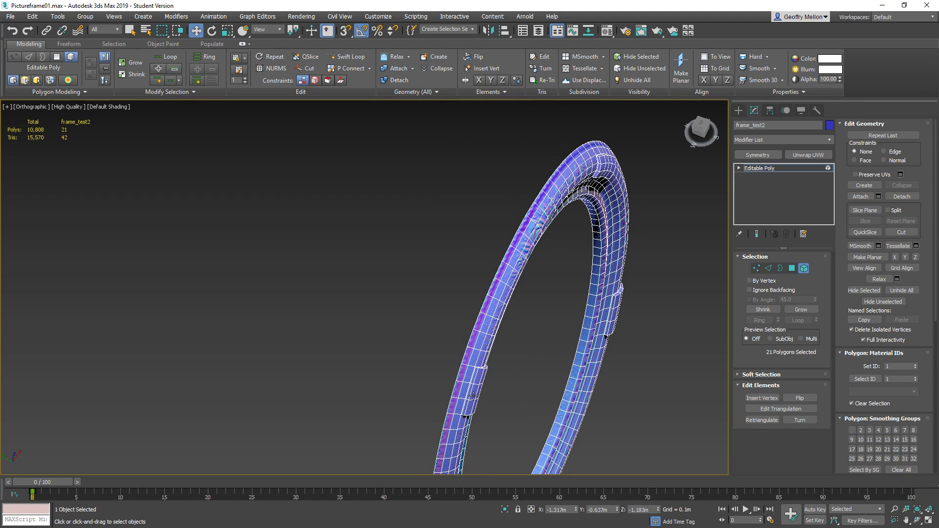
left_click(618, 315, "ctrl")
left_click(609, 173, "ctrl")
middle_click_drag(640, 316, 628, 221)
scroll(564, 299, "down", 2)
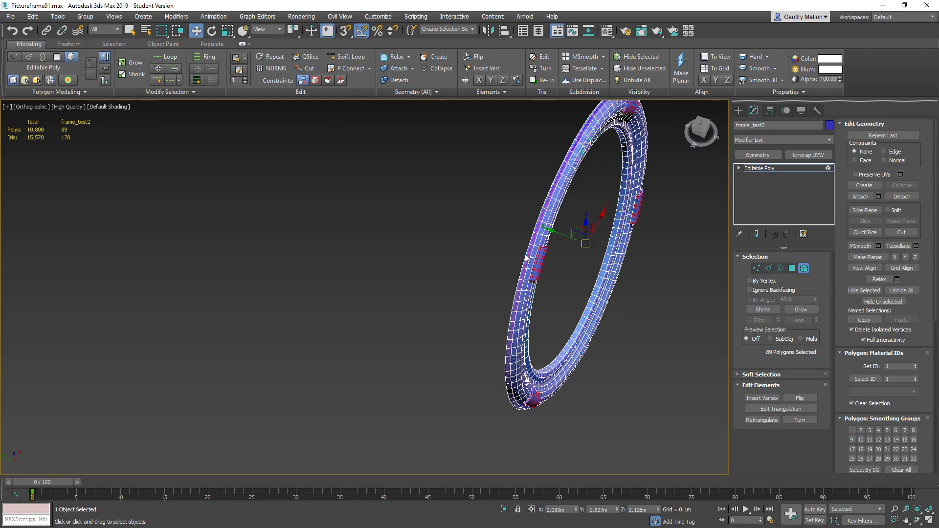
left_click_drag(561, 237, 561, 238)
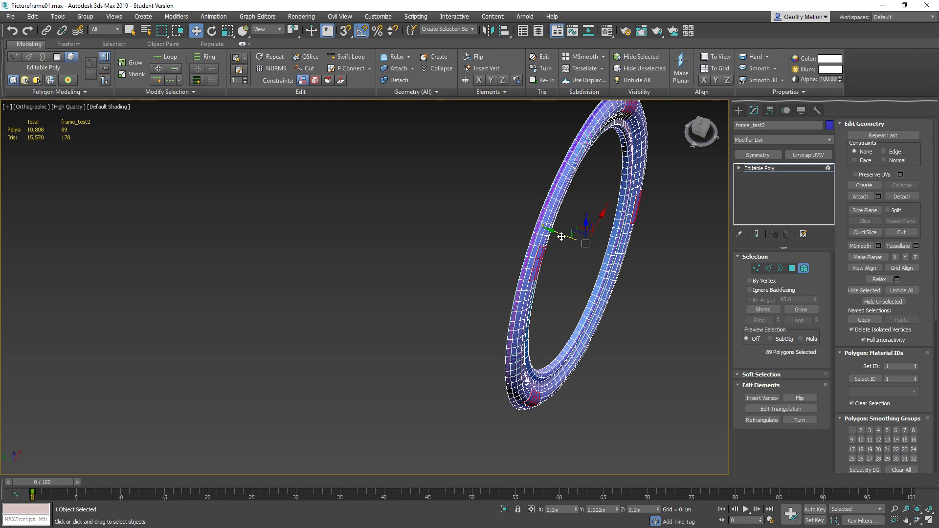
middle_click_drag(705, 275, 515, 260, "alt")
left_click(804, 268)
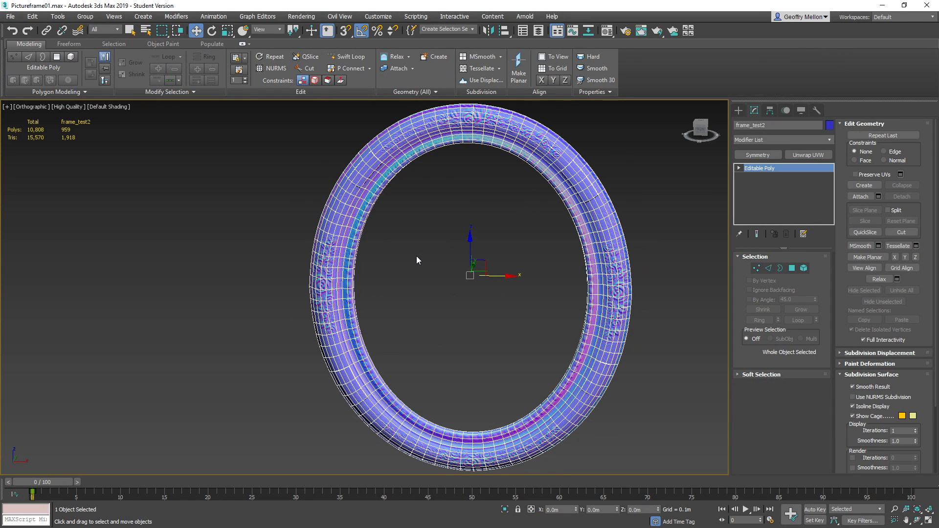
middle_click_drag(416, 256, 386, 258)
- Export the scene as Framelow_New3.fbx in the Render pass folder, keeping the current FBX options
key("ctrl+e")
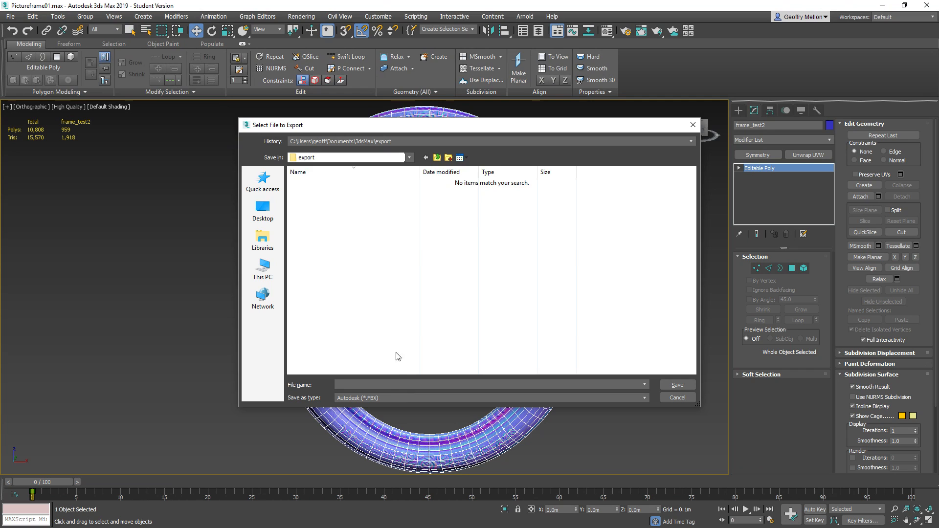
double_click(378, 206)
mouse_move(424, 228)
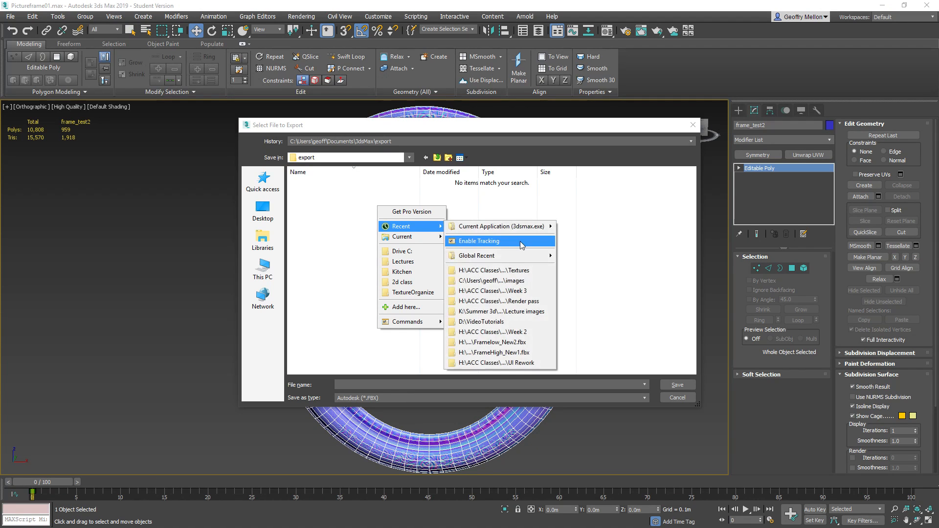
left_click(499, 301)
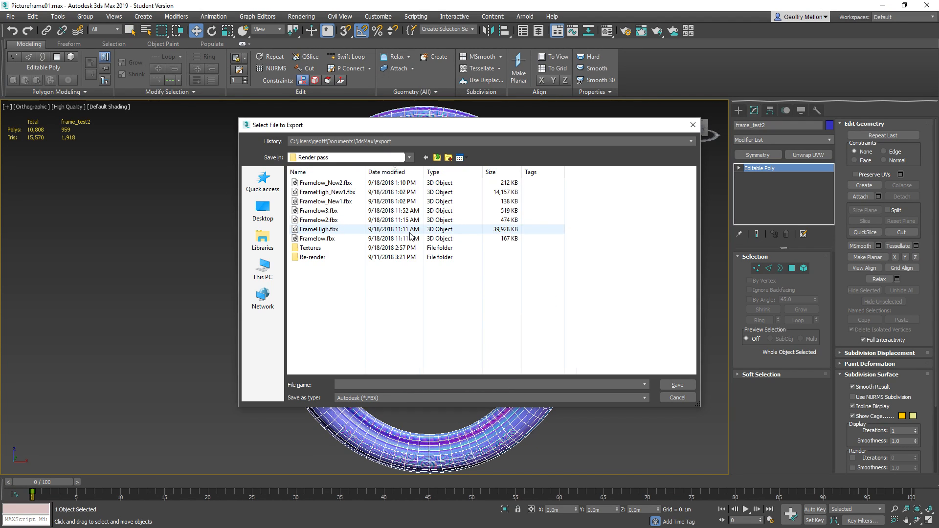
left_click(330, 184)
left_click(378, 385)
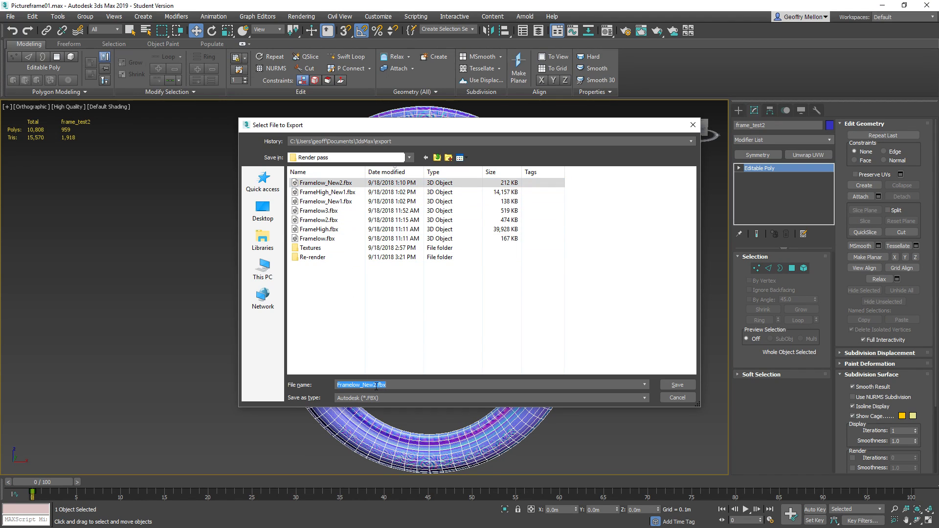
left_click(372, 385)
type("3")
left_click(677, 384)
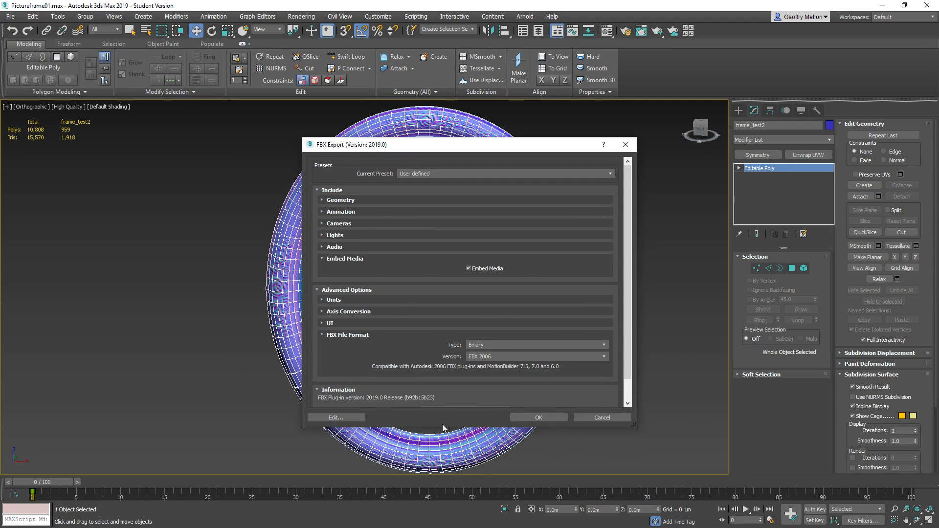
left_click(516, 419)
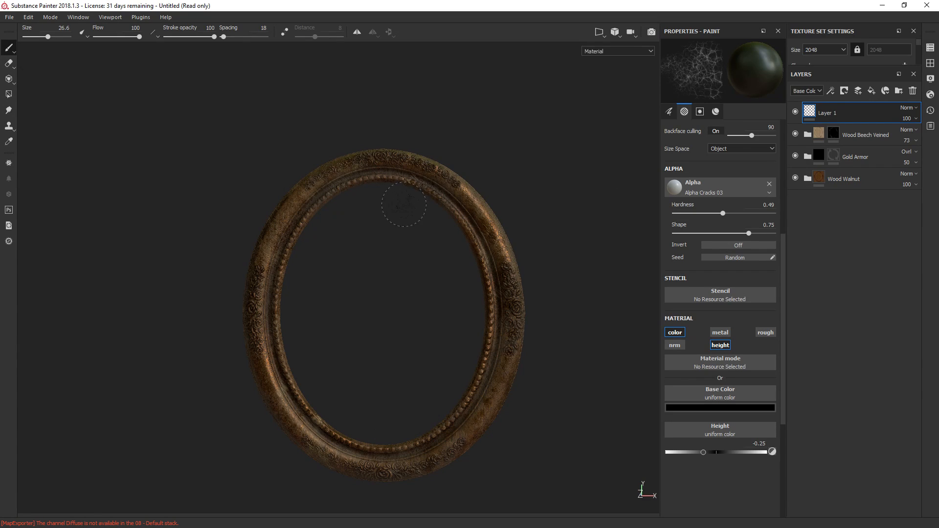
- Switch to Substance Painter and move all four layers, from Layer 1 to Wood Walnut, into a new folder
mouse_move(576, 194)
right_mouse_down("shift")
mouse_move(543, 196)
mouse_move(576, 197)
mouse_move(569, 198)
right_mouse_up("shift")
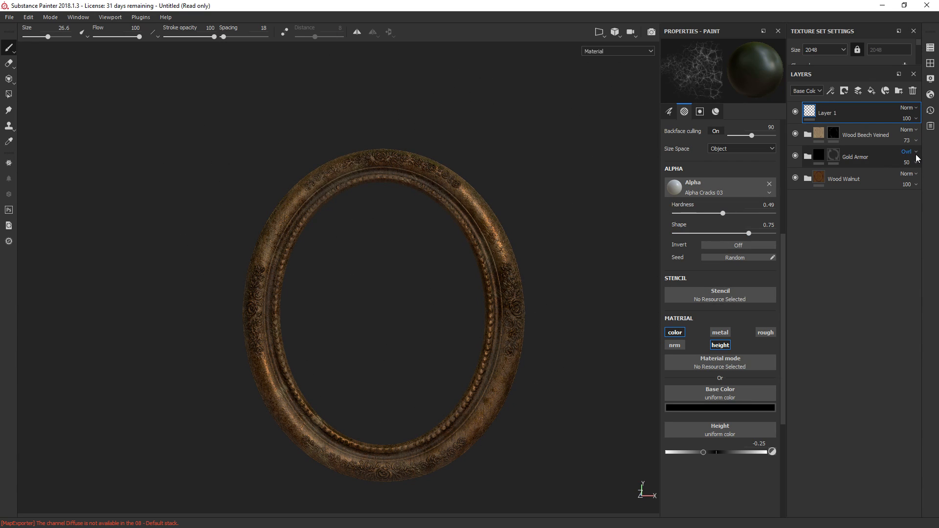
left_click(866, 178, "shift")
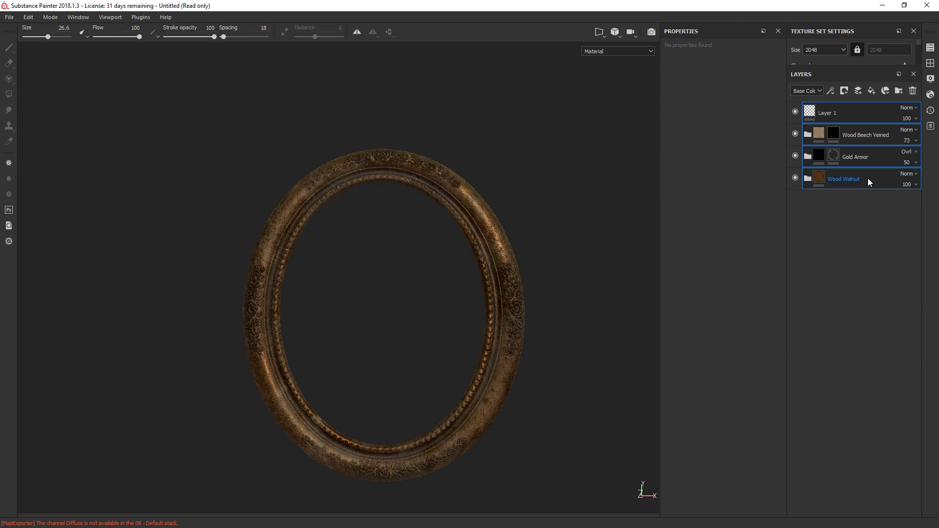
left_click(900, 91)
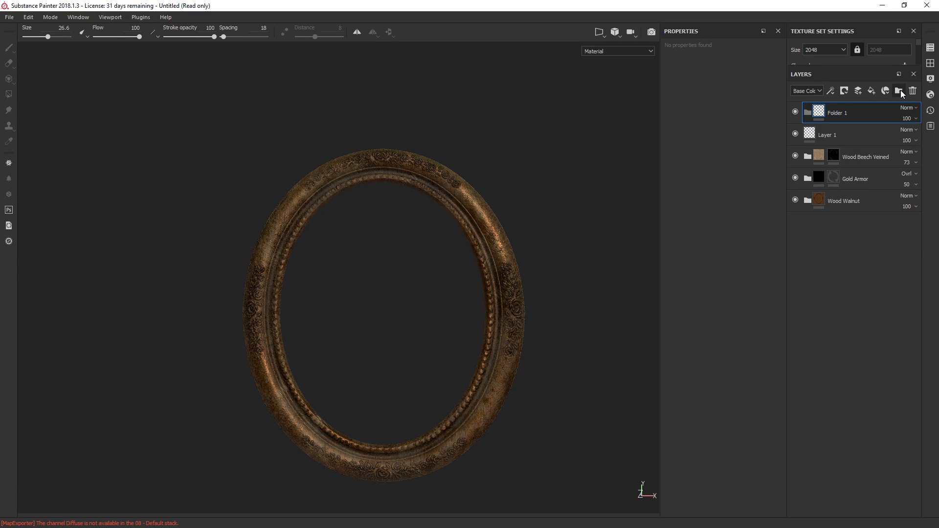
left_click(840, 138)
left_click(851, 202, "shift")
left_click_drag(855, 140, 871, 110)
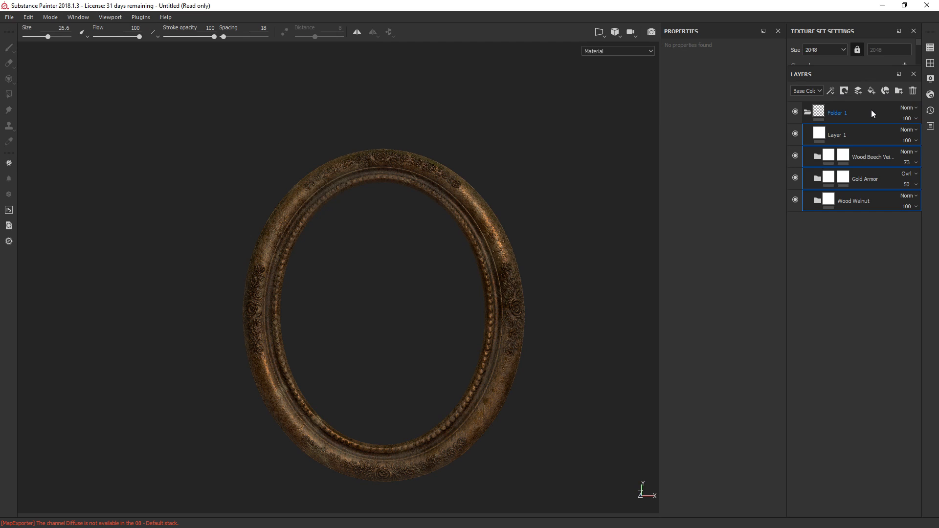
- Rename the folder as the author's surname followed by _Frame, and rename Layer 1 as Cracks
double_click(835, 113)
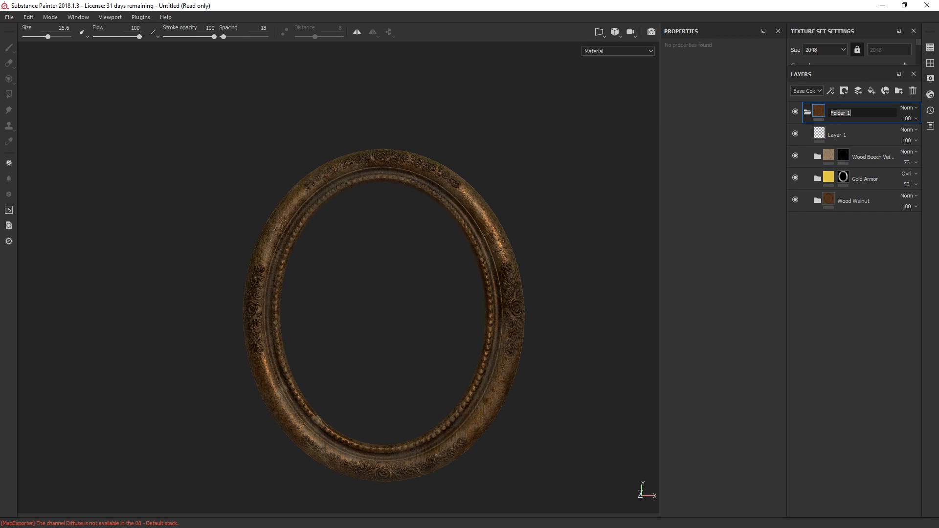
type("Mellon_Frame")
key("Return")
left_click(843, 138)
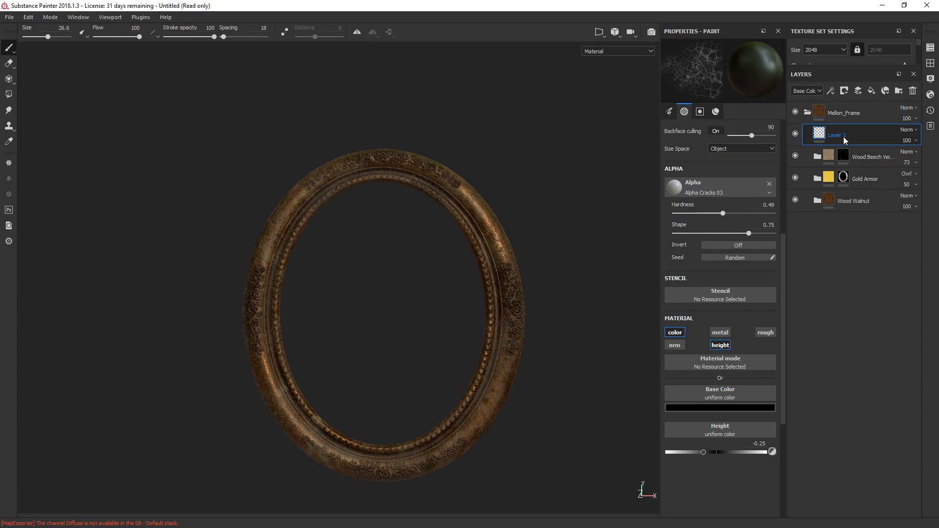
double_click(845, 139)
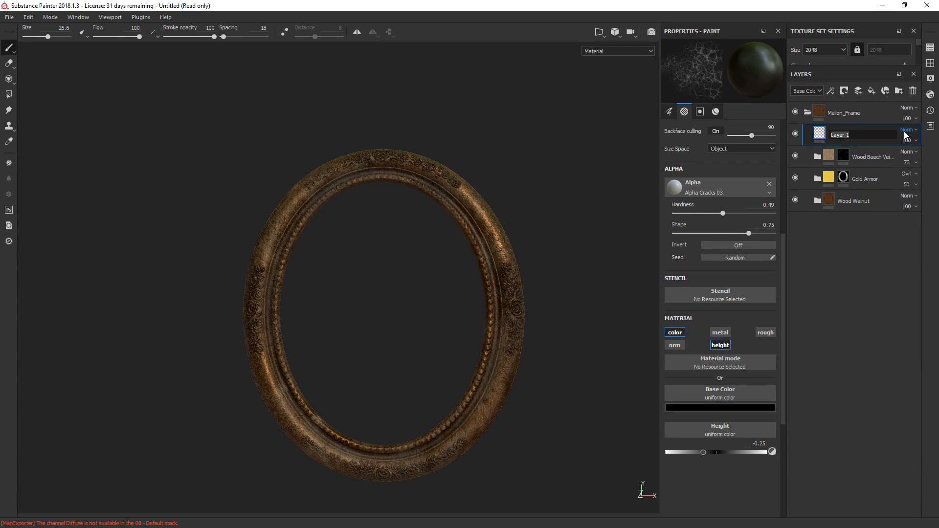
type("Cracks")
key("Return")
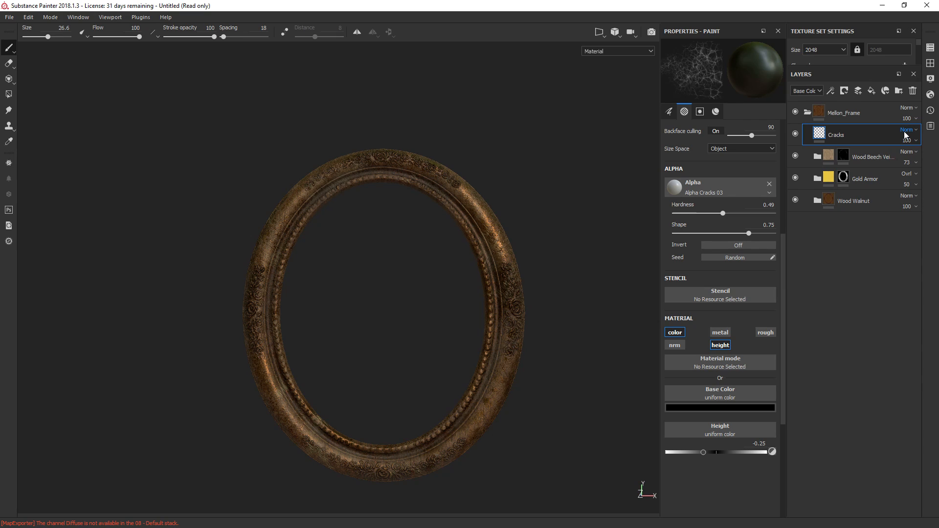
- Create a smart material from the renamed frame folder and check for it among the shelf's smart materials
left_click(876, 121)
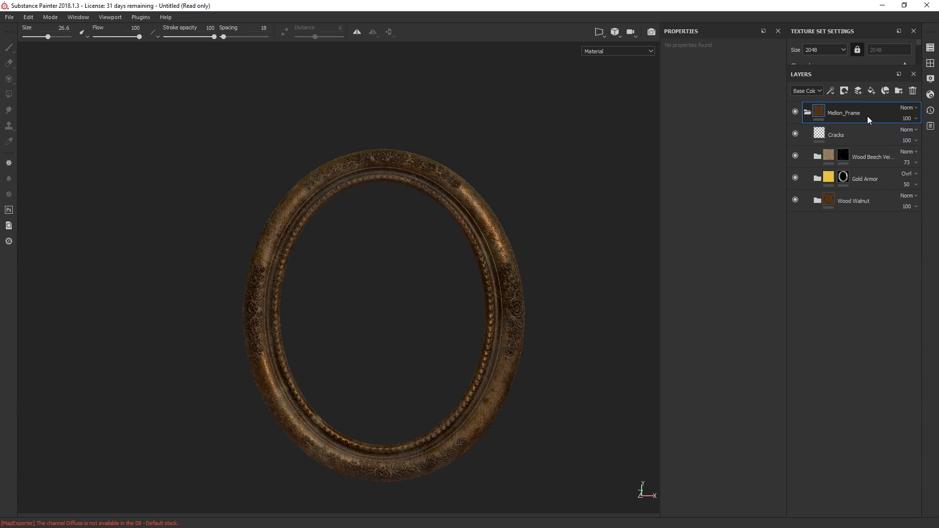
right_click(867, 120)
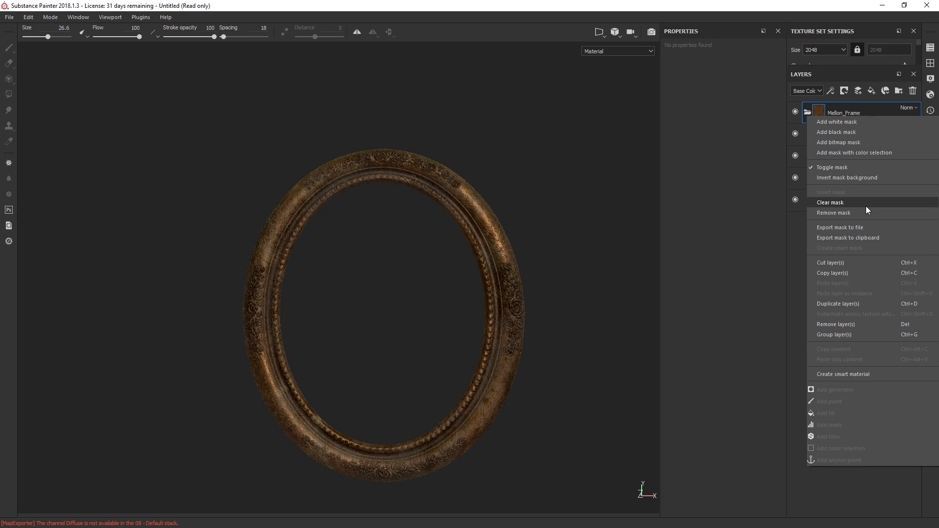
left_click(872, 374)
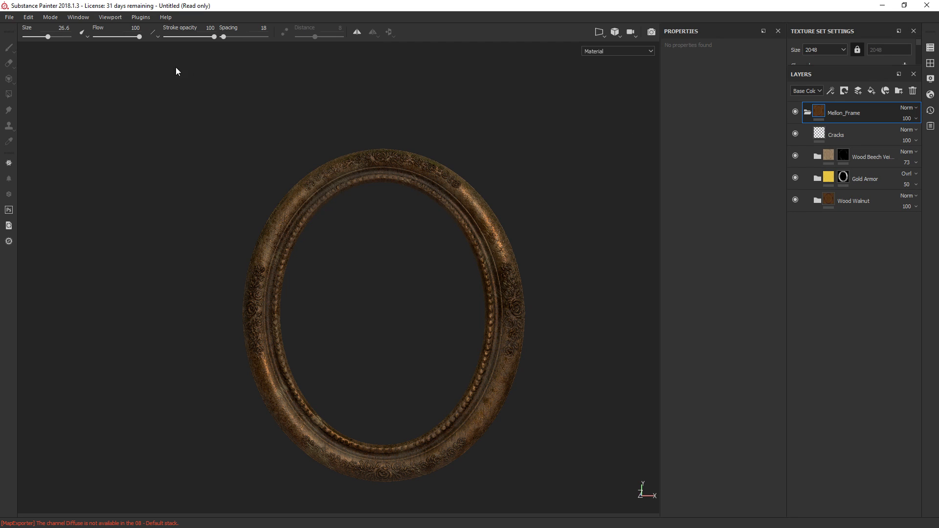
left_click(931, 64)
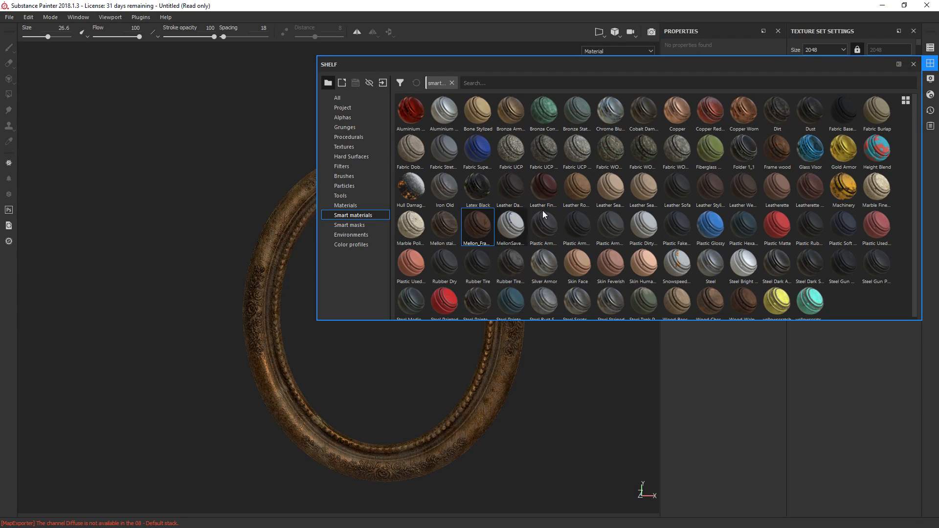
left_click(913, 64)
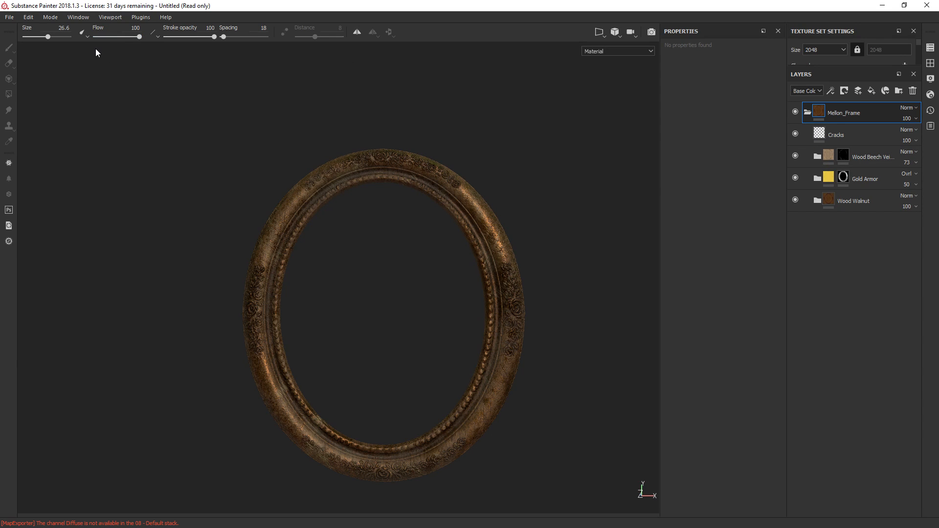
left_click(49, 18)
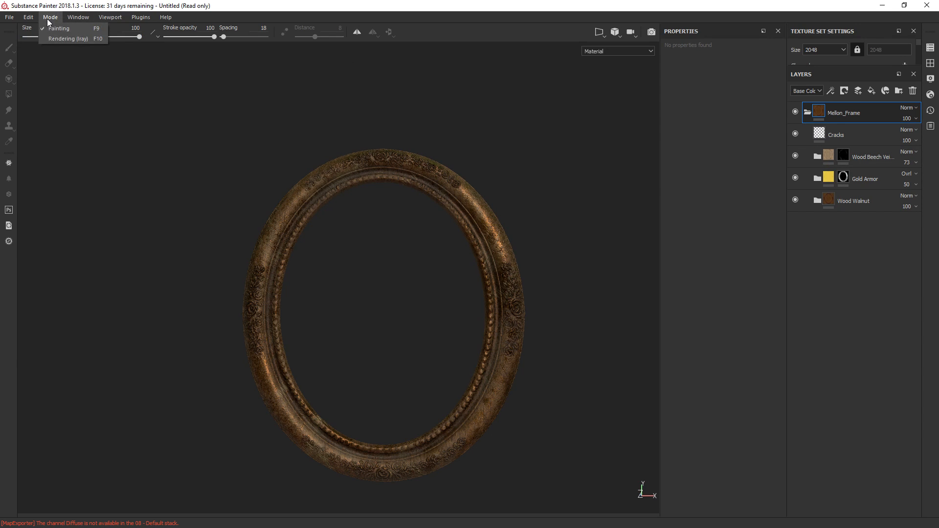
mouse_move(29, 19)
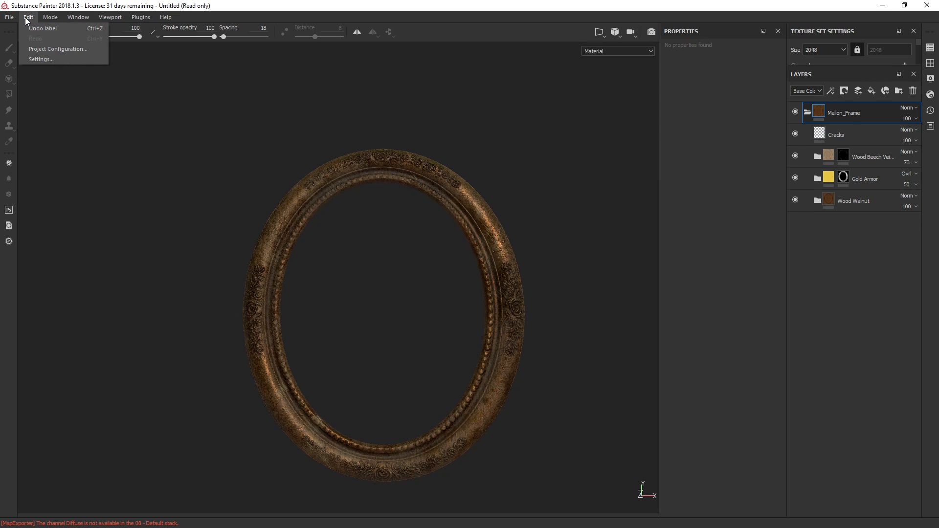
left_click(34, 48)
left_click(555, 243)
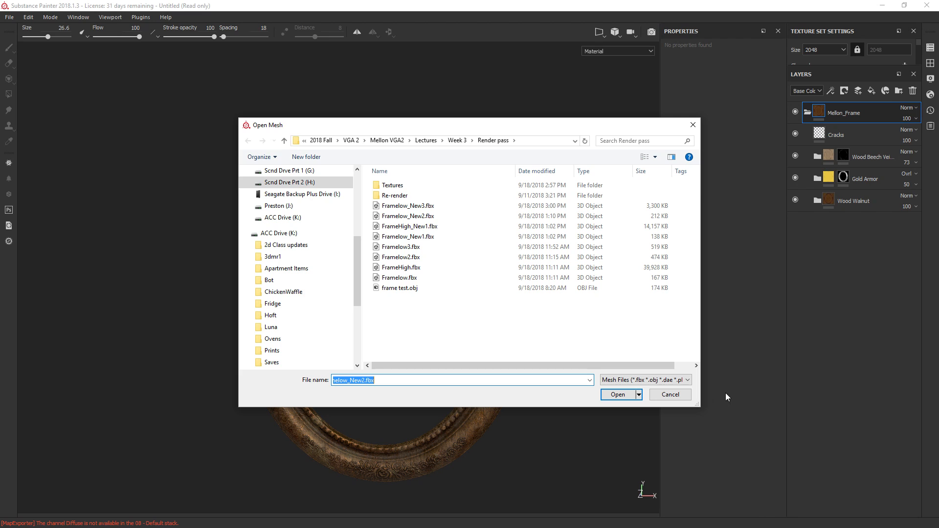
left_click(655, 395)
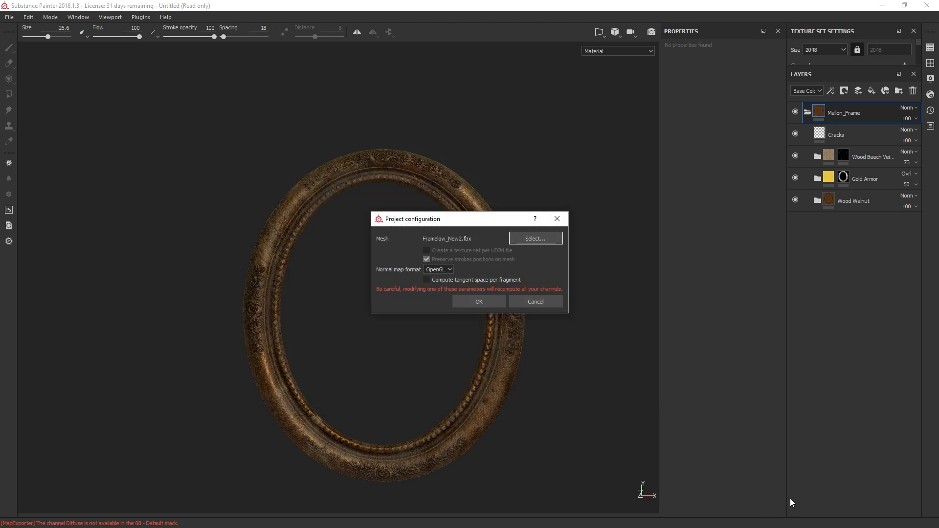
left_click(546, 301)
- Save the project as Pictureframe2 in the Render pass folder
key("ctrl+s")
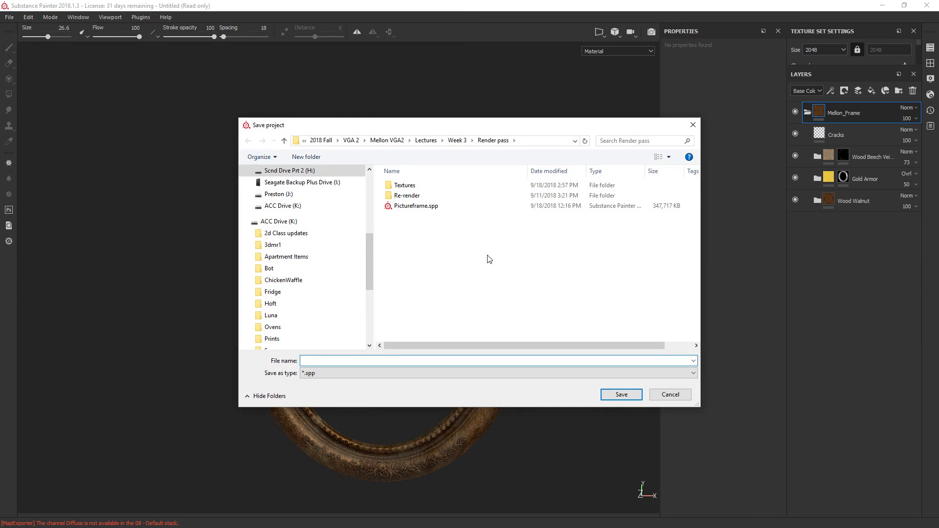
left_click(440, 206)
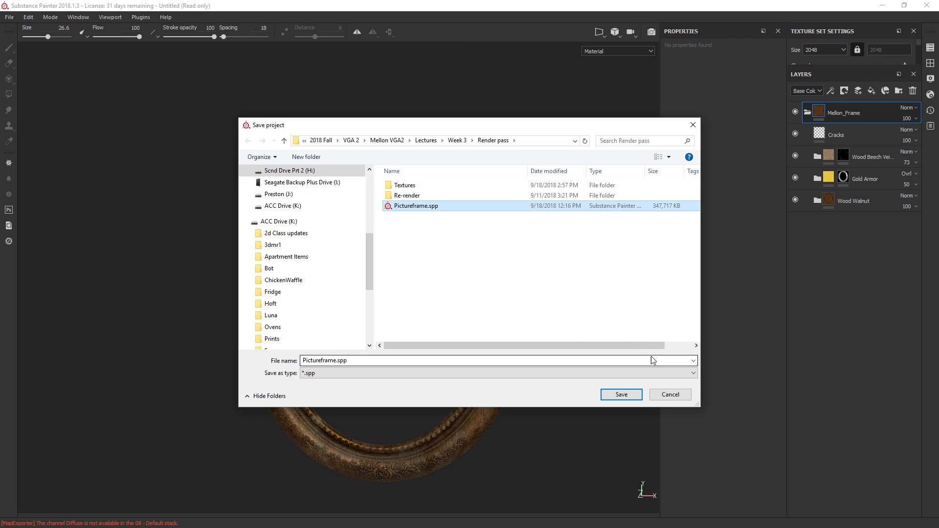
left_click(337, 365)
left_click(337, 365)
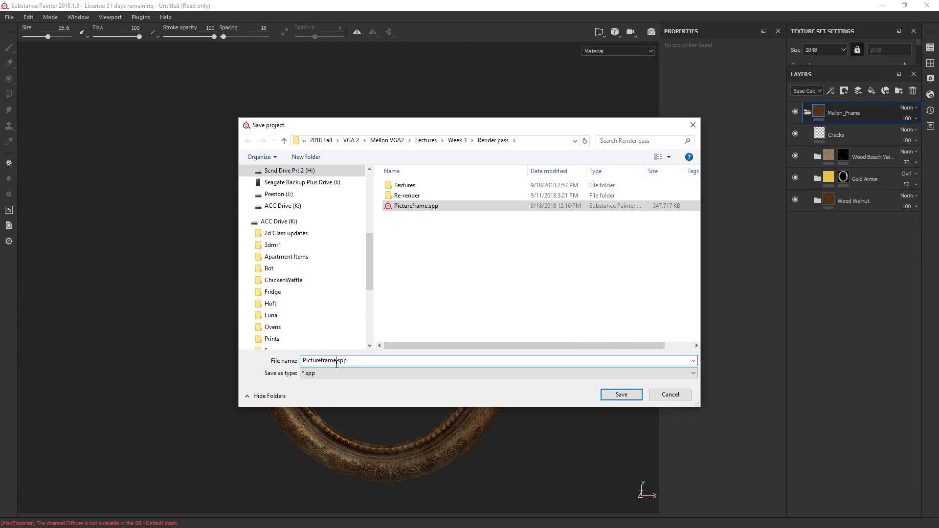
left_click(621, 394)
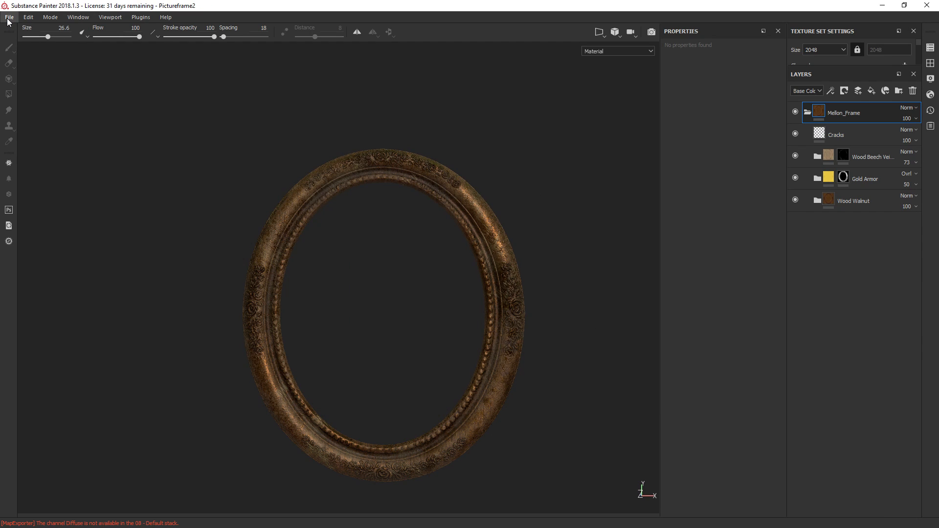
- Replace the project's mesh with Framelow_New3.fbx, preserving stroke positions and the OpenGL normal map format
left_click(30, 18)
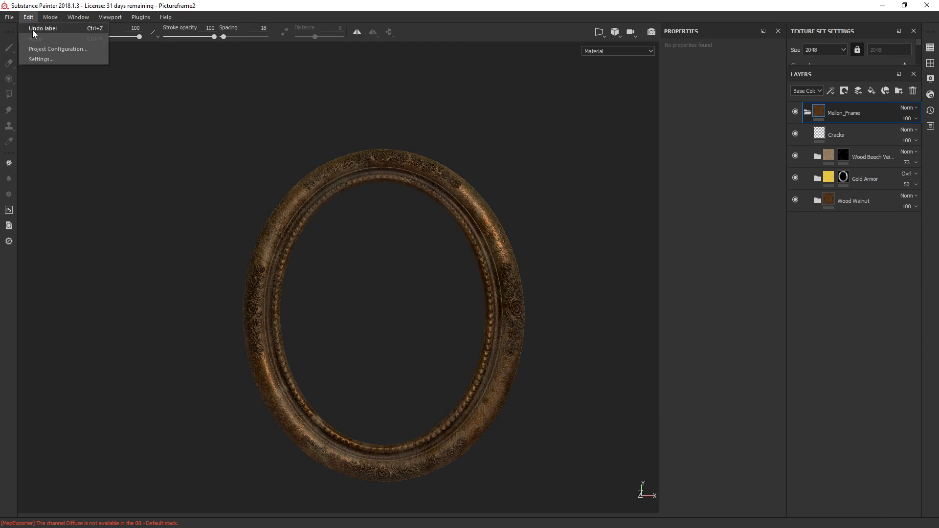
left_click(52, 48)
left_click(535, 239)
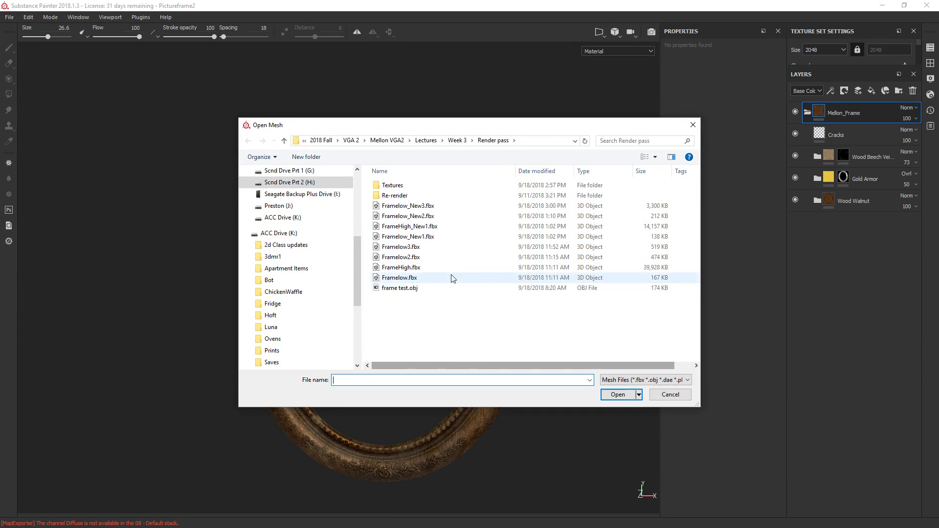
left_click(414, 206)
left_click(623, 394)
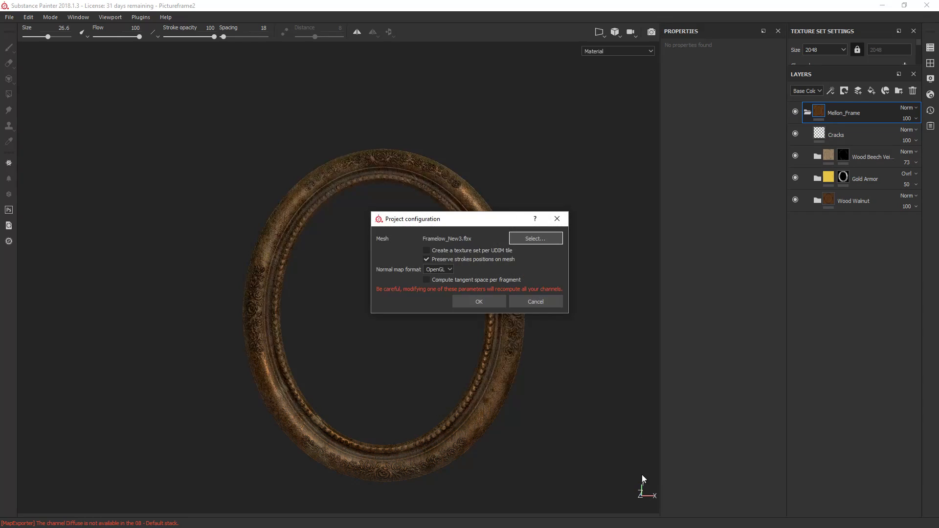
left_click(486, 297)
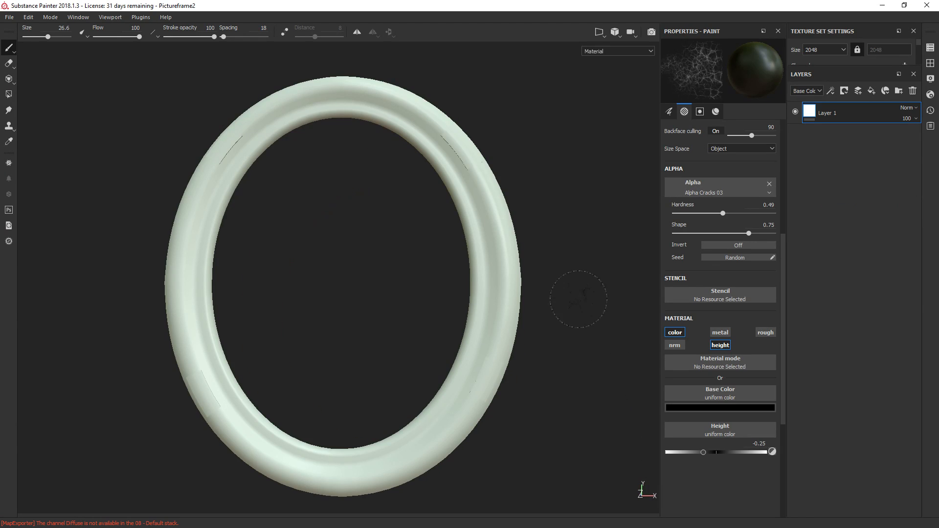
- Apply the custom frame smart material from the shelf to the reloaded oval frame mesh
mouse_move(370, 239)
left_mouse_down("alt")
mouse_move(342, 183)
mouse_move(346, 139)
mouse_move(342, 224)
mouse_move(368, 295)
mouse_move(352, 314)
left_mouse_up("alt")
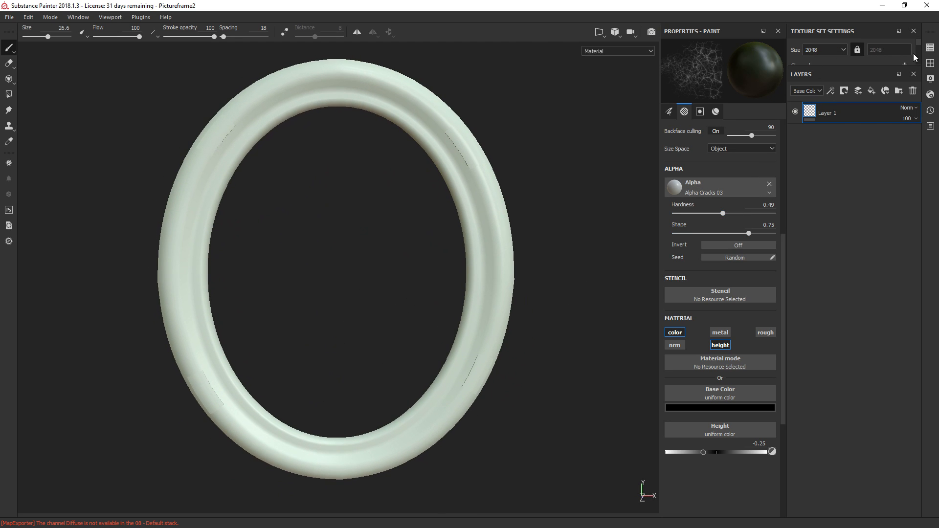
left_click(931, 64)
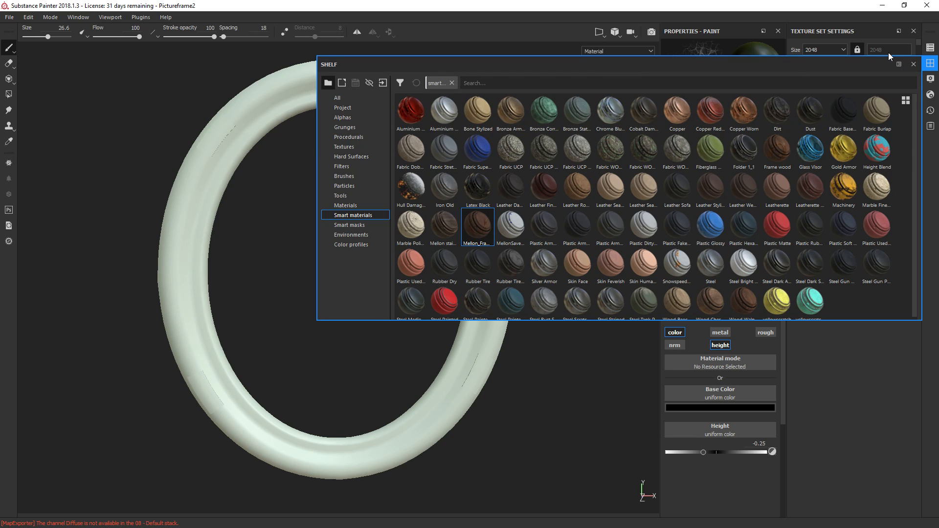
left_click_drag(491, 226, 192, 250)
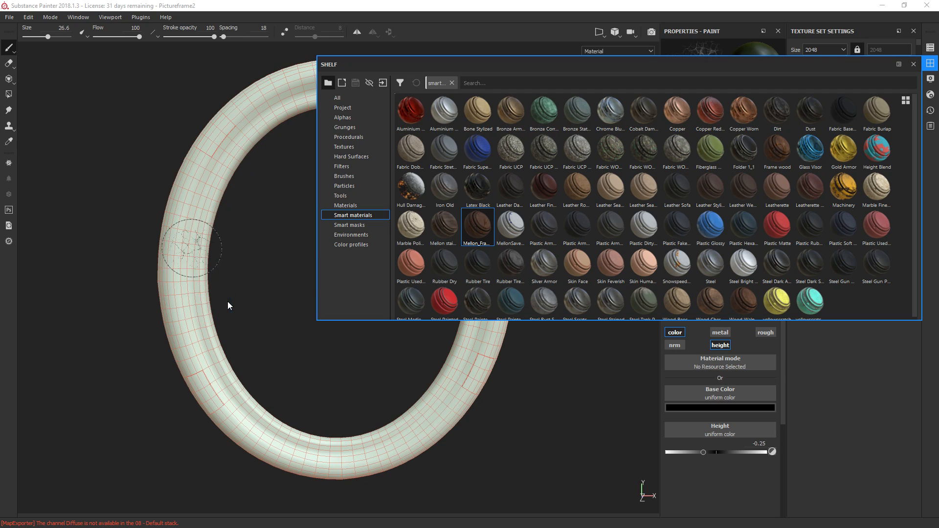
left_click(913, 64)
mouse_move(584, 308)
left_mouse_down("alt")
mouse_move(558, 281)
mouse_move(567, 304)
left_mouse_up("alt")
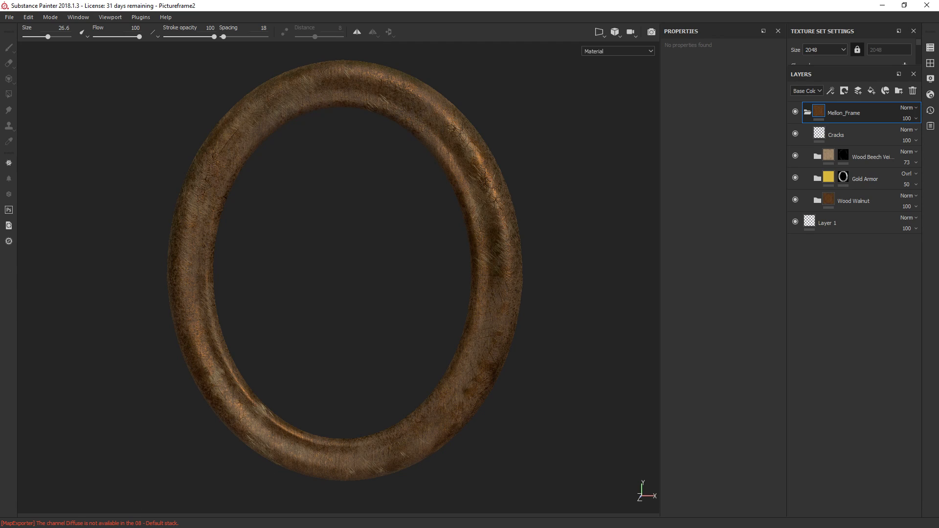
- Switch to 3ds Max, add an Unwrap UVW modifier to the oval frame, and open its UVs for editing
key("alt+Tab")
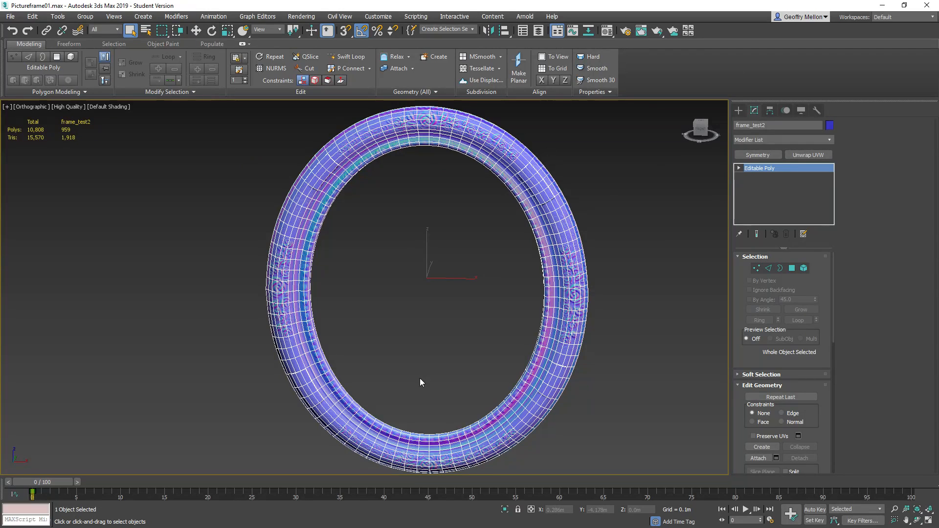
left_click(809, 156)
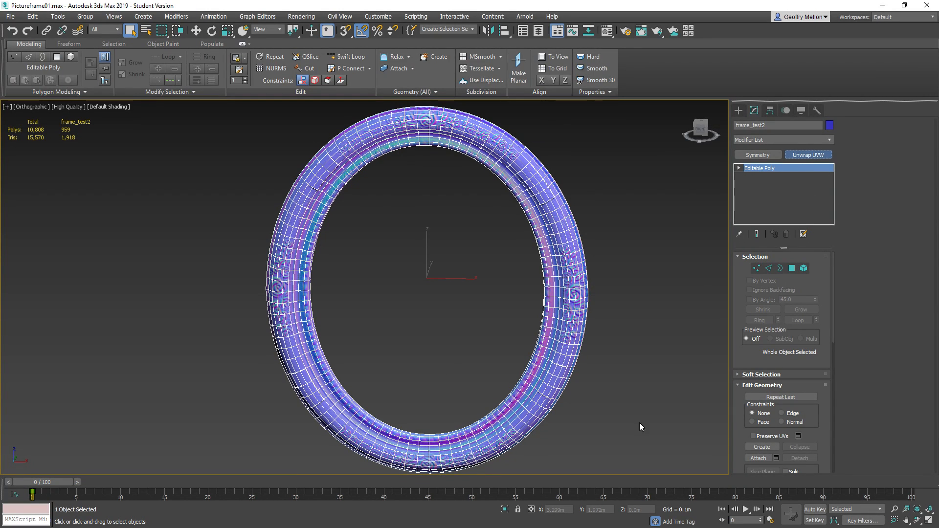
left_click(882, 230)
scroll(138, 186, "down", 2)
mouse_move(131, 171)
middle_mouse_down()
mouse_move(152, 148)
mouse_move(131, 168)
middle_mouse_up()
- Pack the four patch UV shells with cluster rotation and hole filling, then scale them down and place them inside the oval shell's opening
left_click(69, 59)
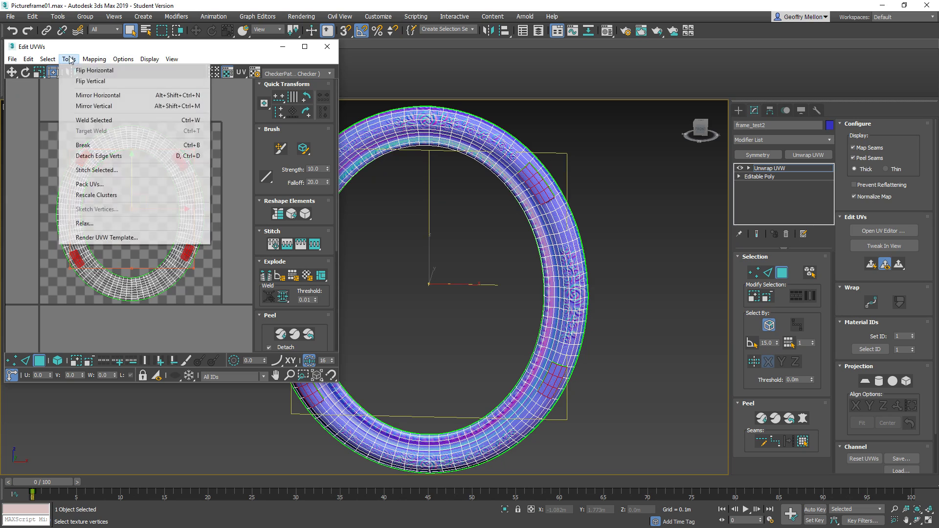
left_click(100, 183)
left_click(30, 124)
left_click(31, 133)
left_click(141, 130)
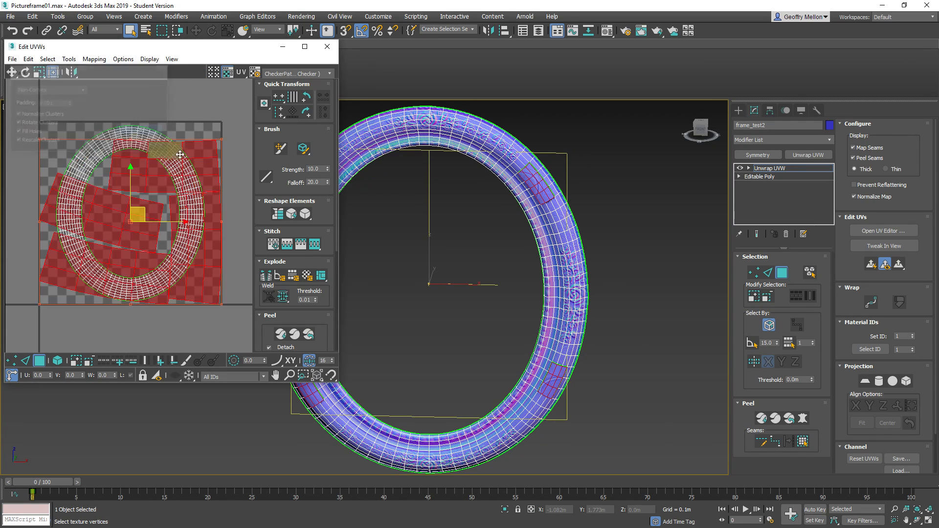
left_click_drag(222, 305, 113, 206, "ctrl")
left_click_drag(97, 170, 149, 196)
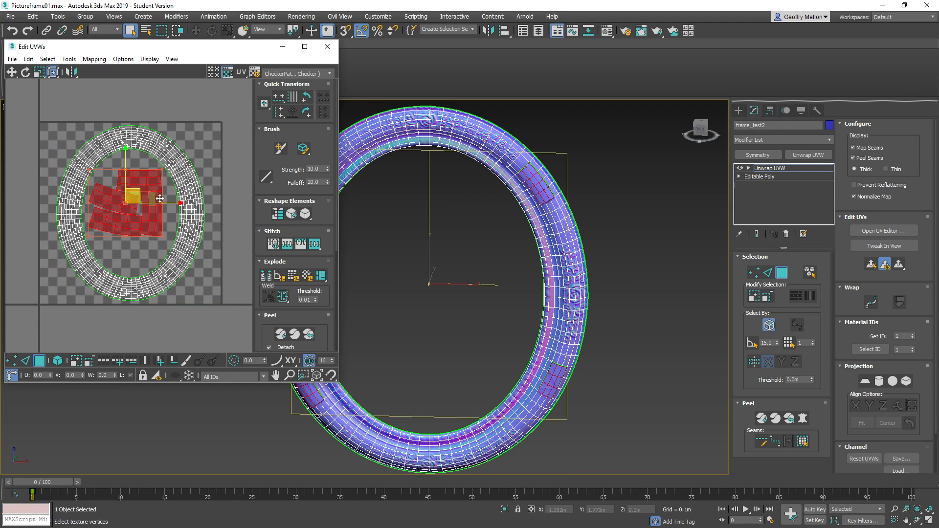
- Close the UV editor and convert the frame back to an Editable Poly
left_click(327, 47)
right_click(645, 222)
mouse_move(711, 324)
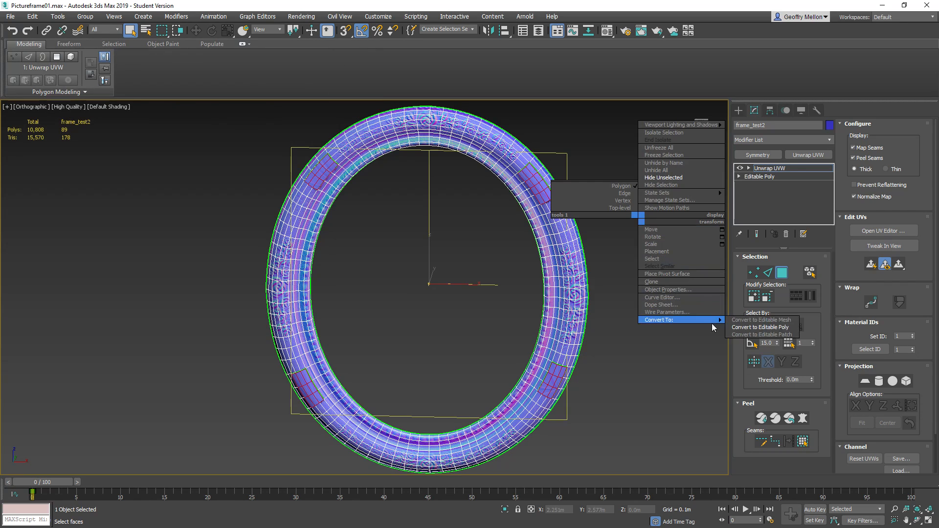
- Export the frame over the existing Framelow_New3.fbx in the Render pass folder, keeping the current FBX options
left_click(230, 148)
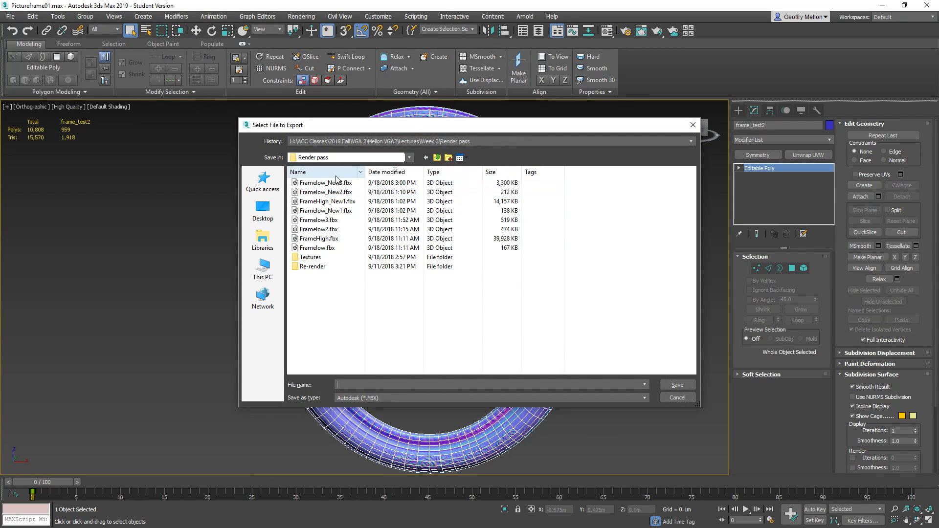
left_click(323, 182)
left_click(677, 389)
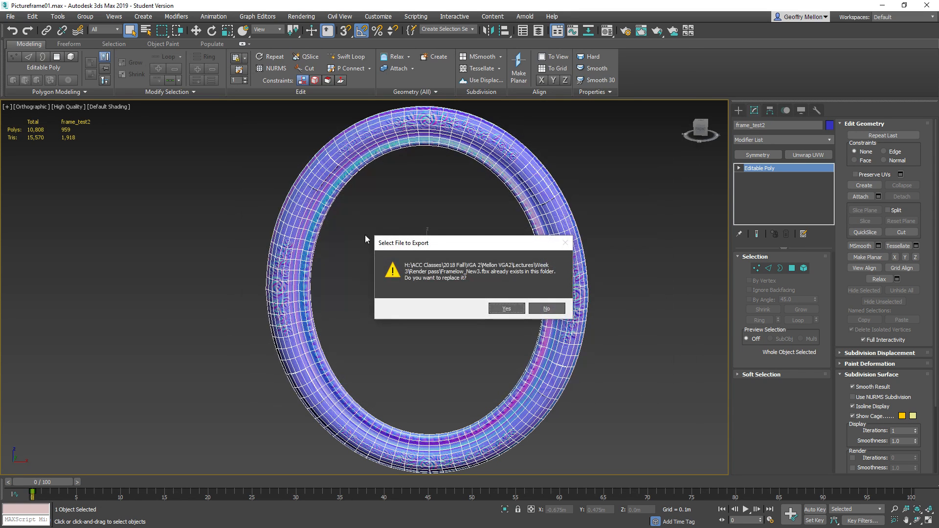
left_click(505, 309)
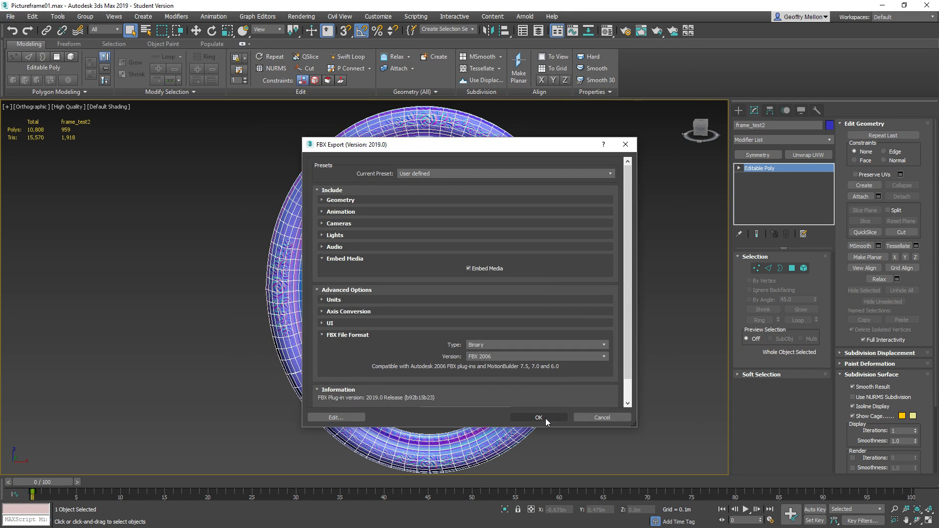
left_click(538, 417)
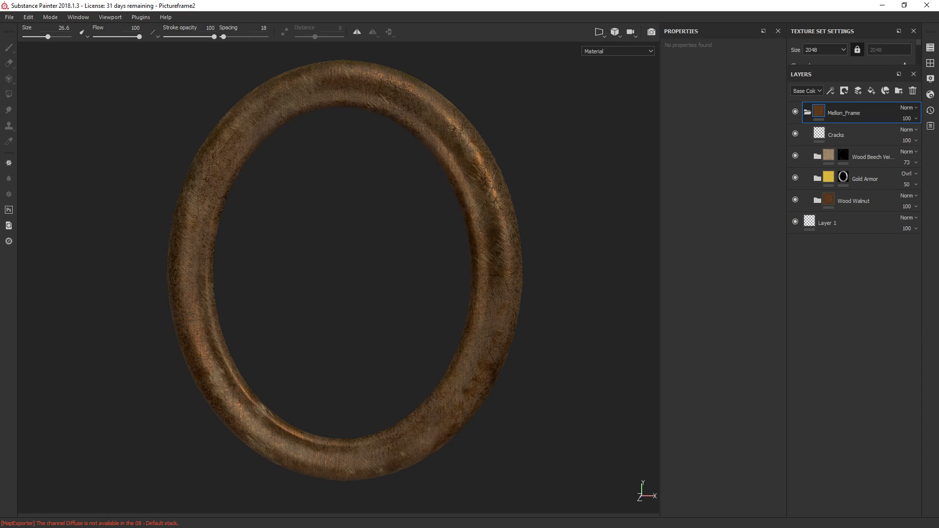
- Switch to Substance Painter and reload the re-exported Framelow_New3.fbx as the project's mesh
left_click(29, 17)
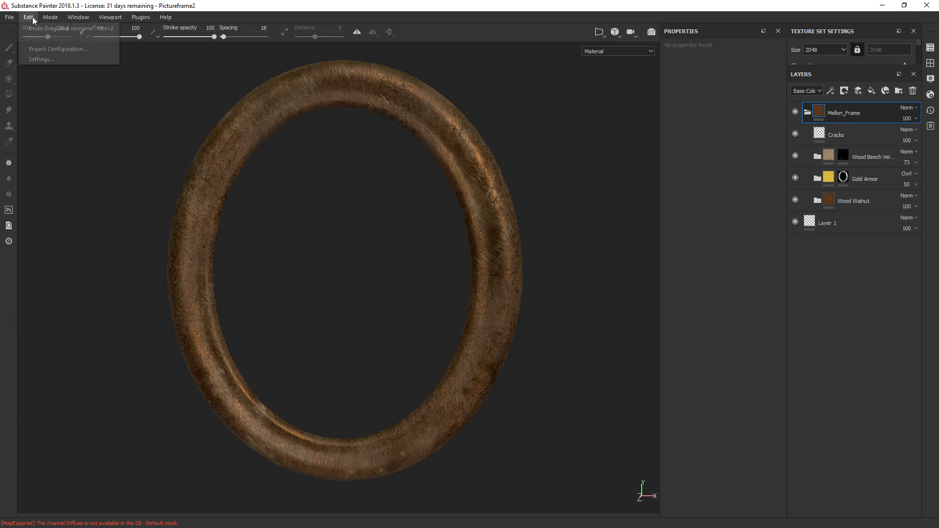
left_click(49, 50)
left_click(546, 239)
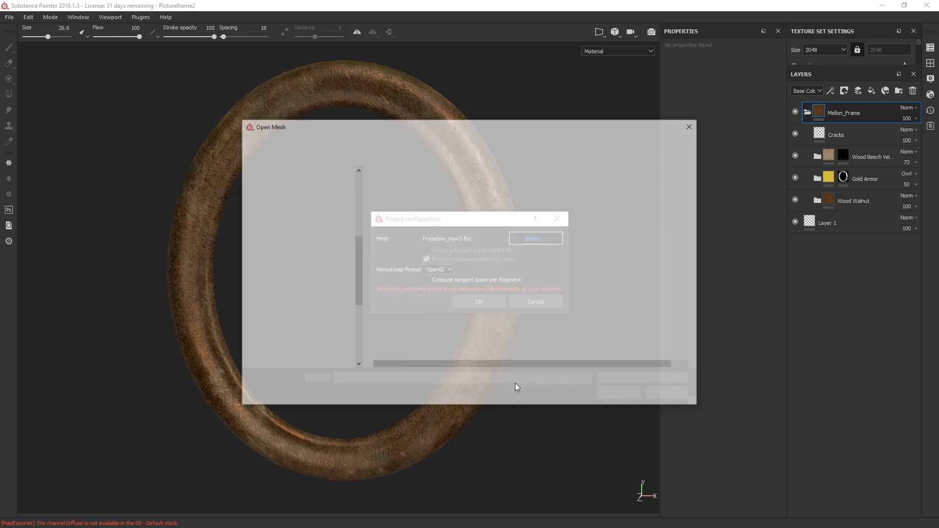
left_click(423, 206)
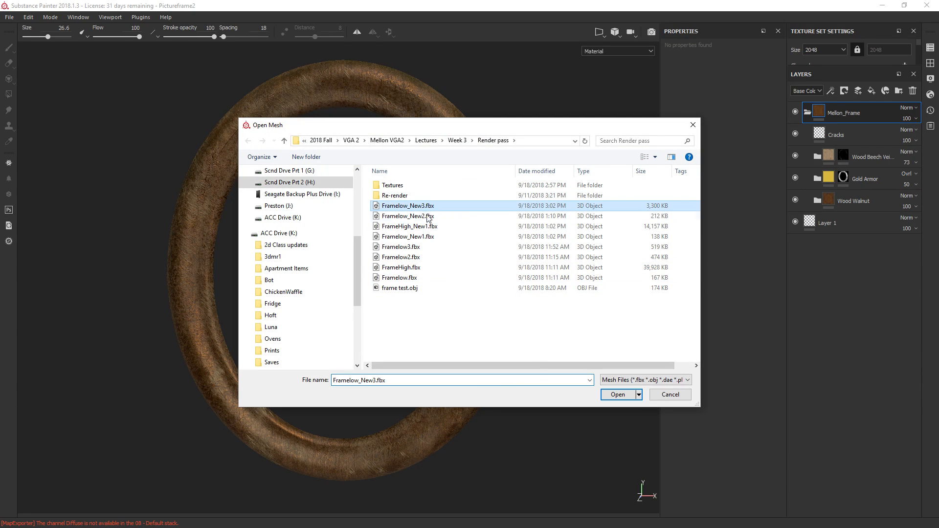
left_click(617, 395)
left_click(472, 304)
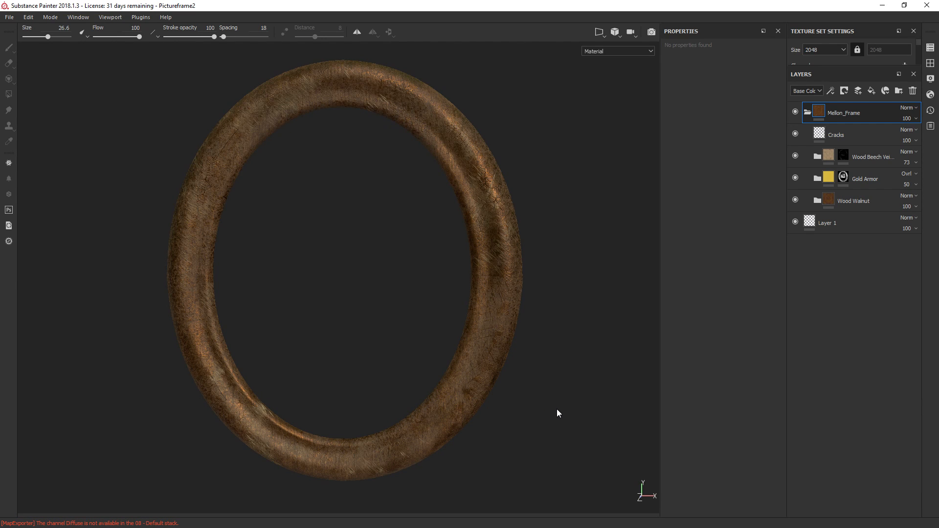
- Bake the mesh maps for the reloaded frame at 2048 from the high-definition mesh, leaving out the ID map
mouse_move(567, 410)
left_mouse_down("alt")
mouse_move(579, 256)
mouse_move(566, 398)
left_mouse_up("alt")
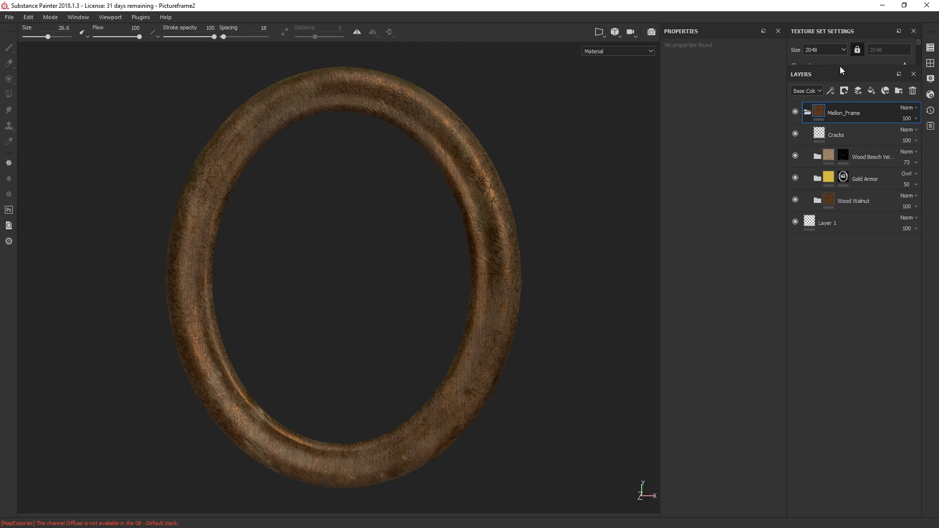
left_click_drag(840, 67, 847, 269)
left_click(888, 203)
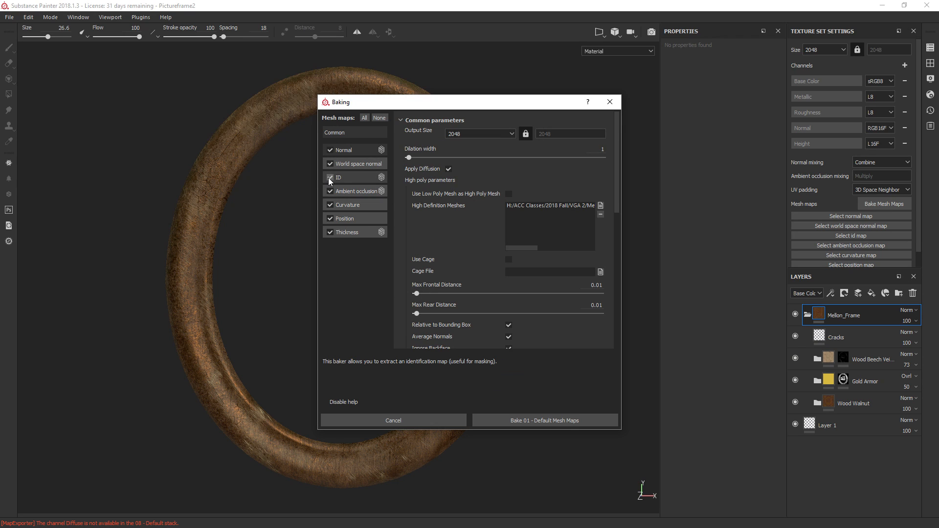
left_click(541, 420)
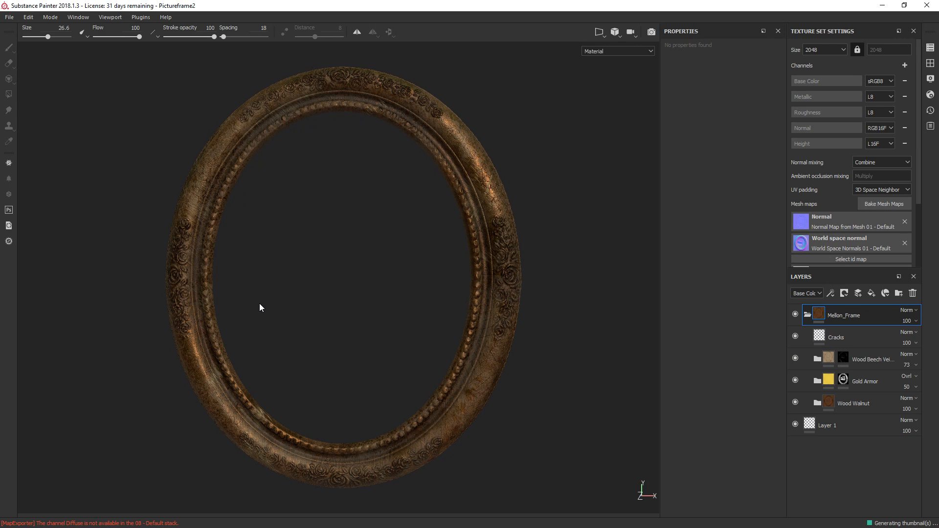
- Examine the baked frame in perspective from the front and at low angles, checking the ornament and raised patches
middle_click_drag(288, 217, 304, 279, "alt")
scroll(305, 284, "up", 1)
left_click_drag(348, 345, 327, 150, "alt")
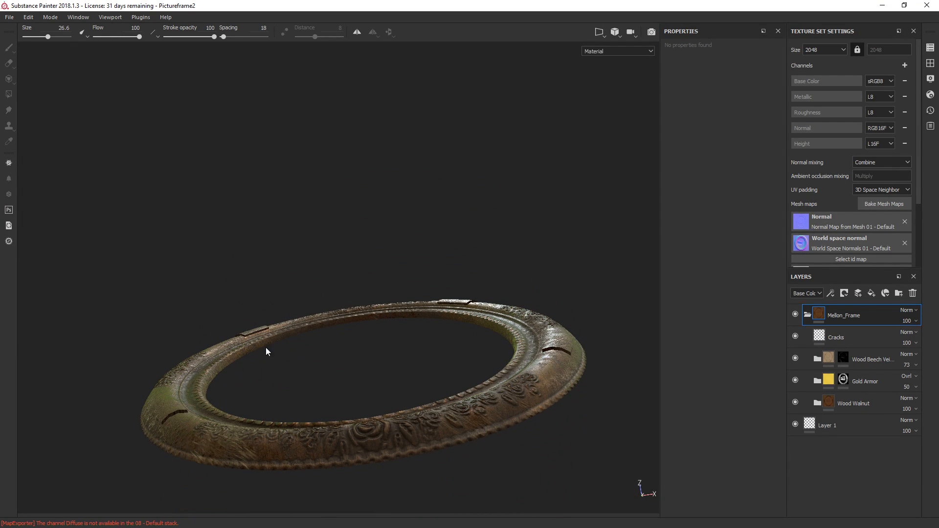
left_click_drag(371, 352, 397, 482, "alt")
key("f")
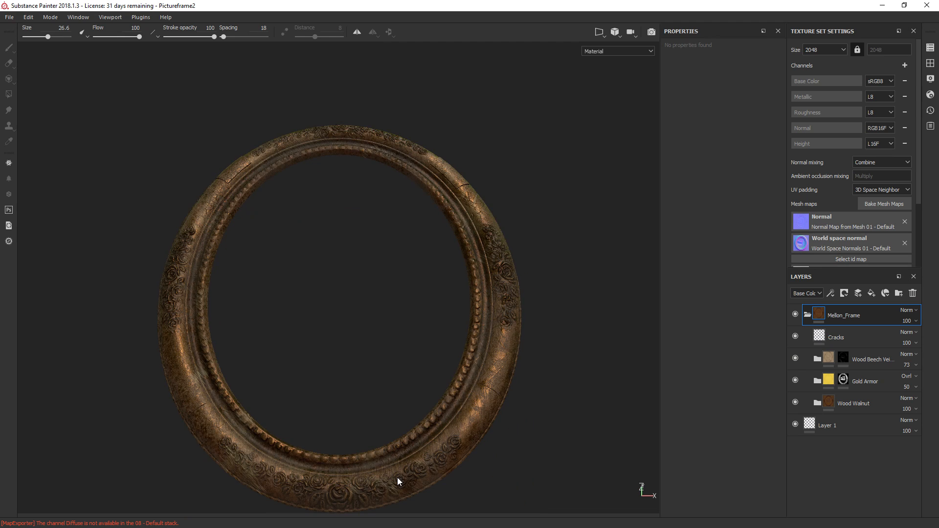
left_click_drag(419, 325, 373, 340, "alt")
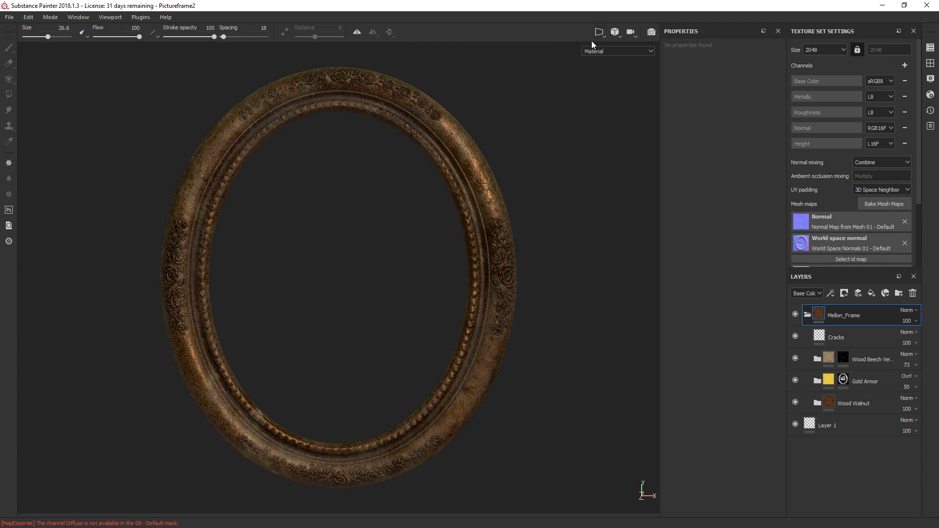
left_click(623, 33)
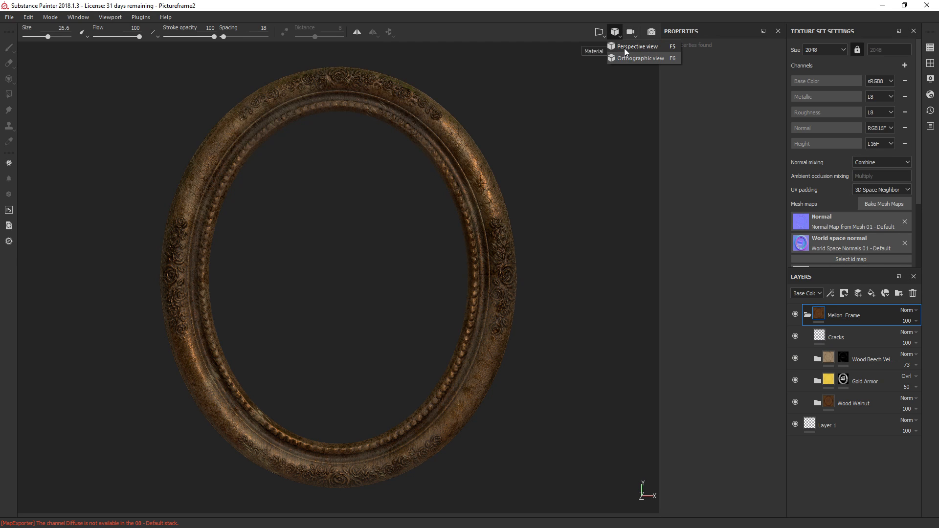
left_click(624, 48)
mouse_move(577, 252)
right_mouse_down("shift")
mouse_move(602, 248)
mouse_move(589, 251)
right_mouse_up("shift")
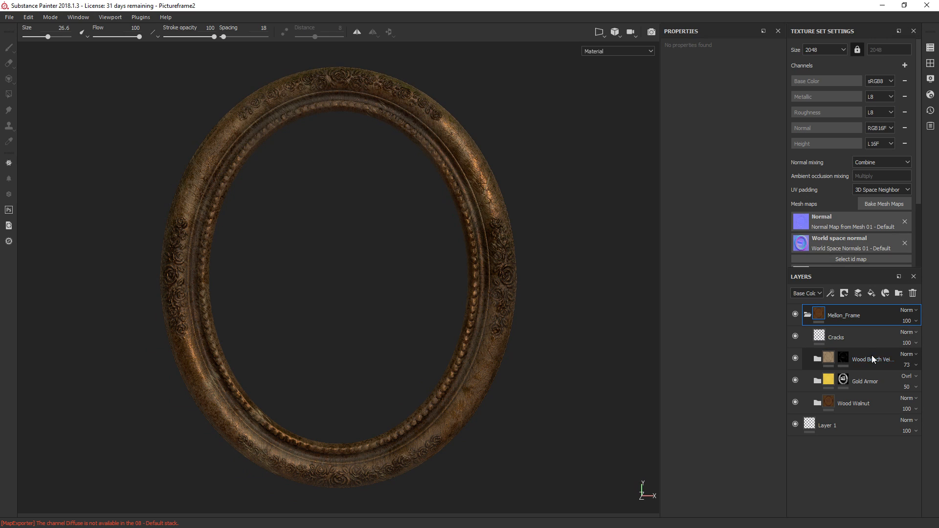
- Add the Copper Worn smart material above the existing frame material folder and give it a black mask
left_click(809, 315)
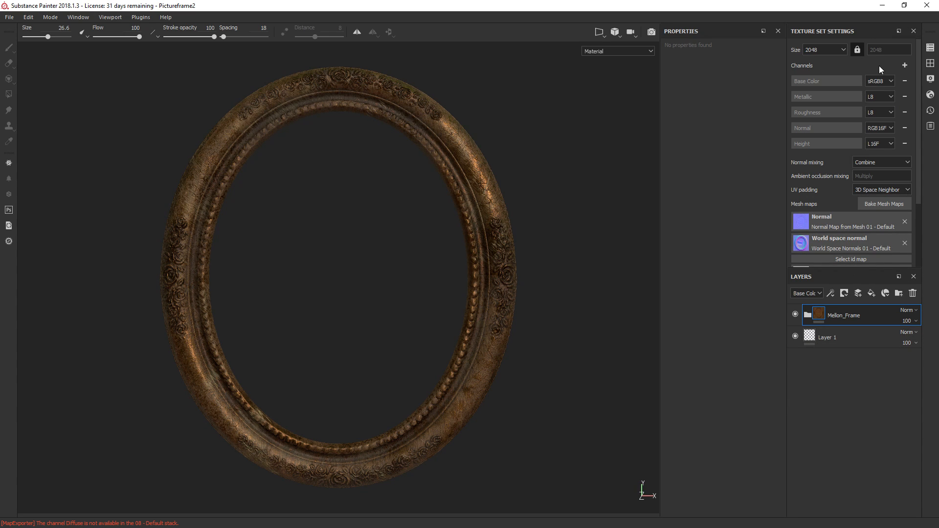
left_click(930, 64)
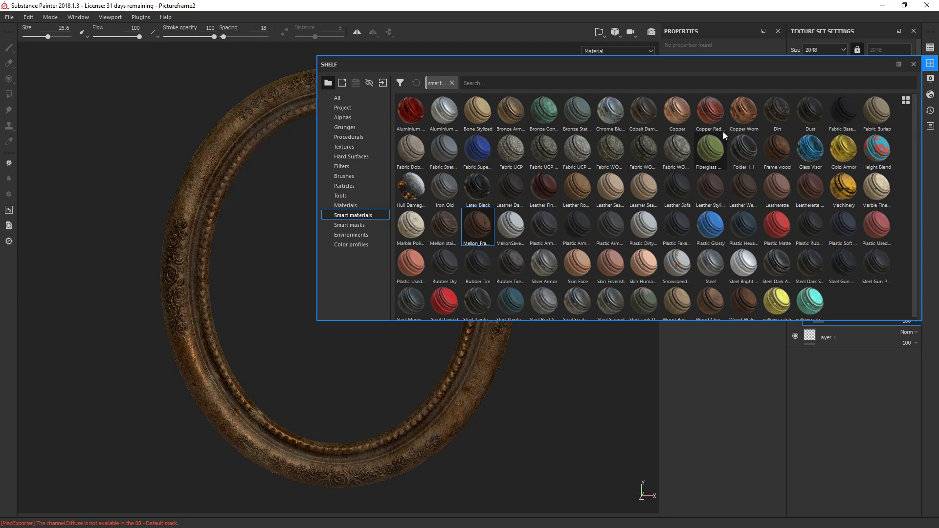
left_click(745, 111)
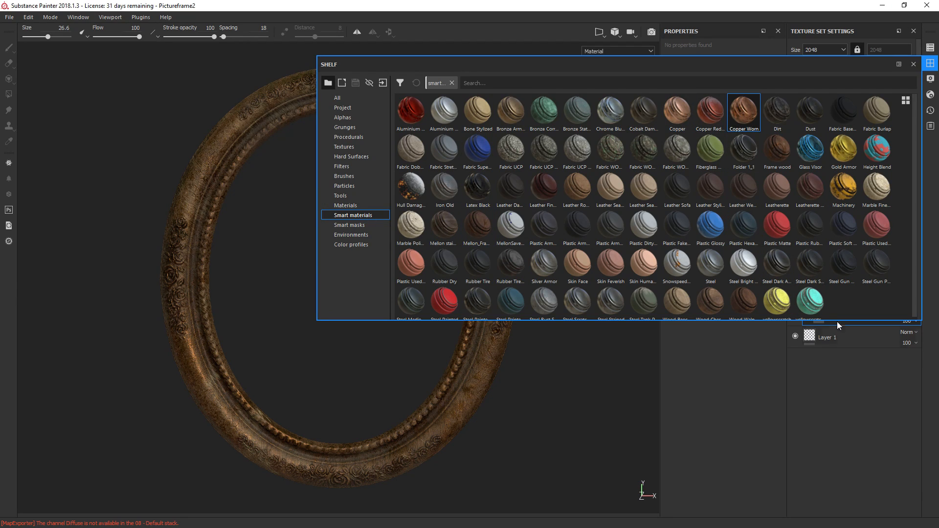
scroll(843, 308, "down", 1)
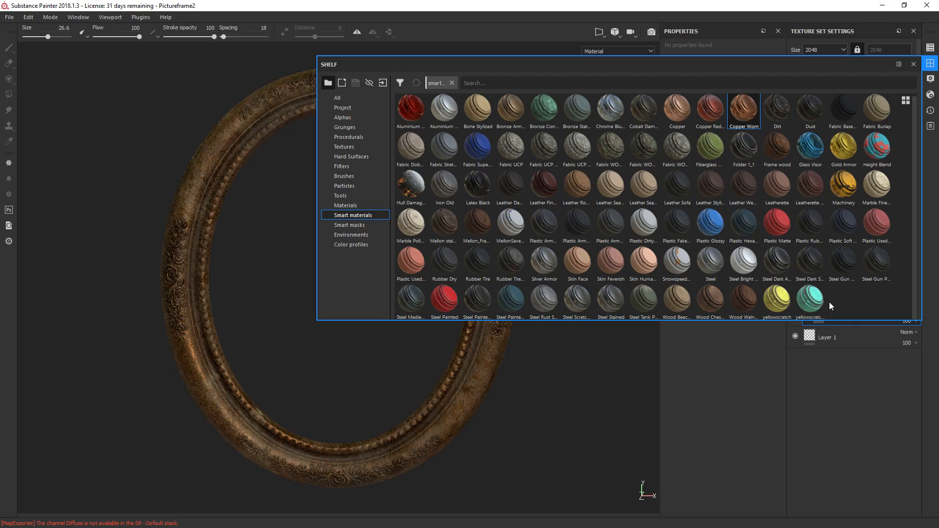
left_click_drag(744, 108, 444, 415)
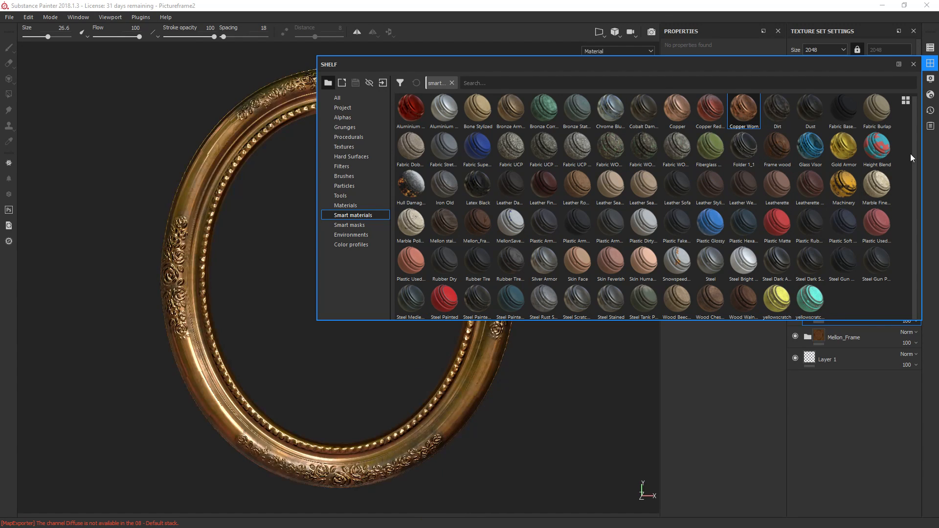
left_click(913, 64)
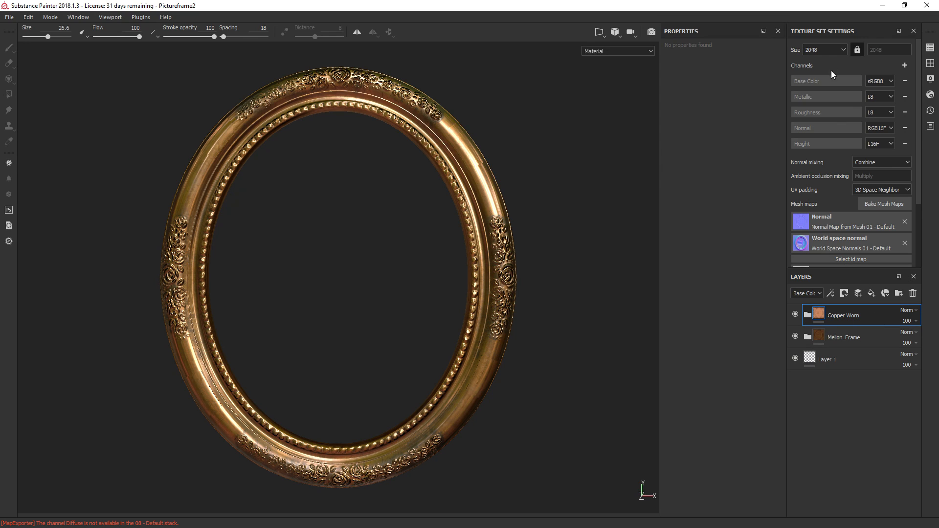
left_click(844, 294)
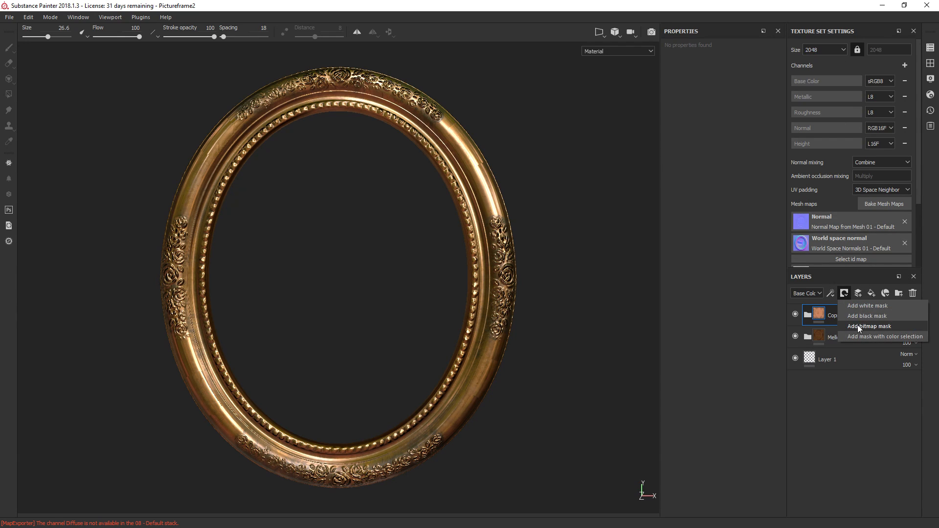
left_click(859, 317)
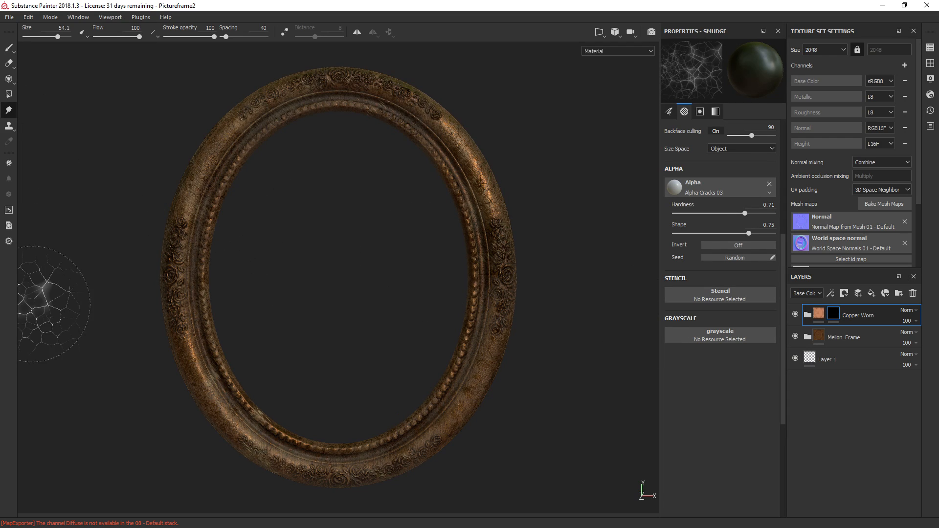
- Show the 3D and UV views together and mask Copper Worn onto all four raised patch UV islands using UV chunk polygon fill
left_click(8, 95)
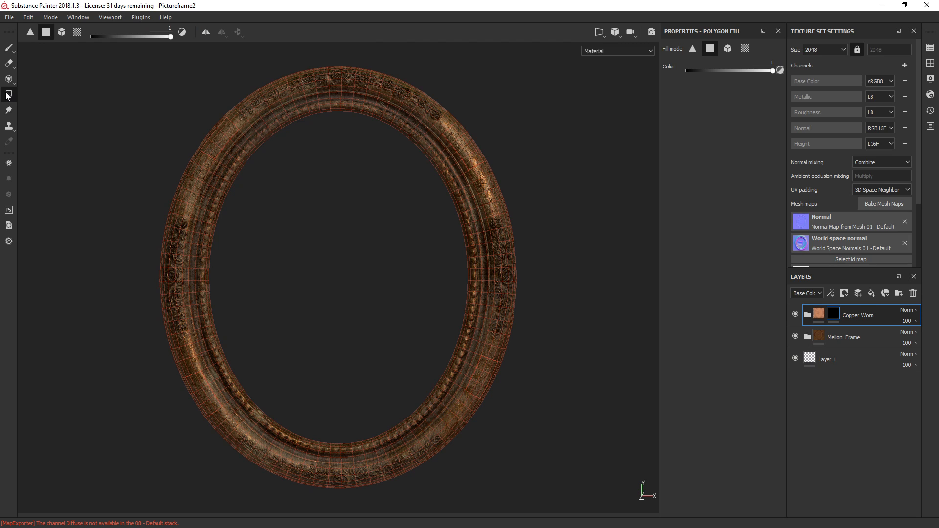
left_click(604, 31)
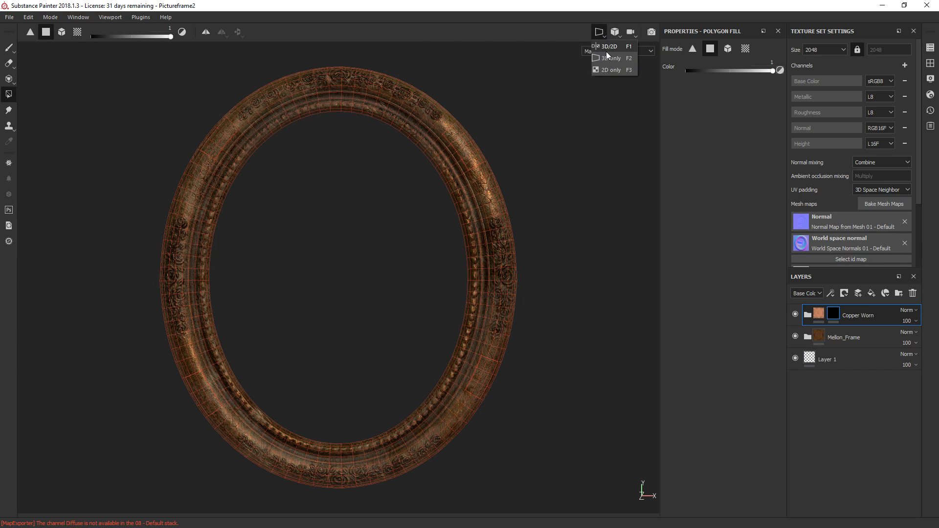
left_click(605, 50)
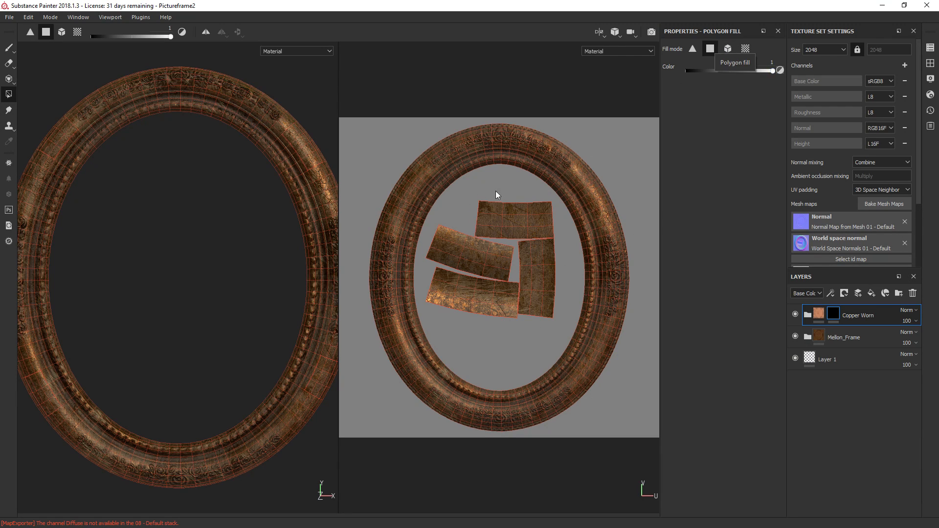
left_click(491, 204)
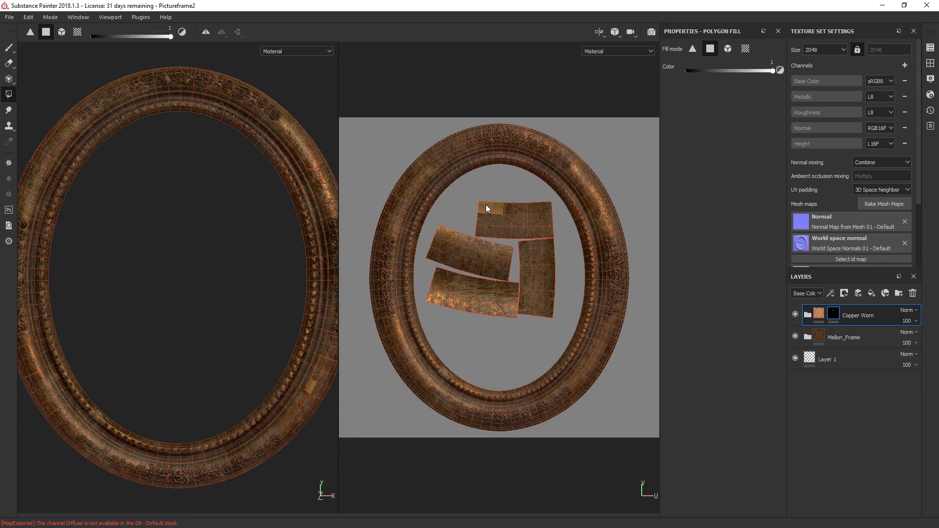
left_click(729, 51)
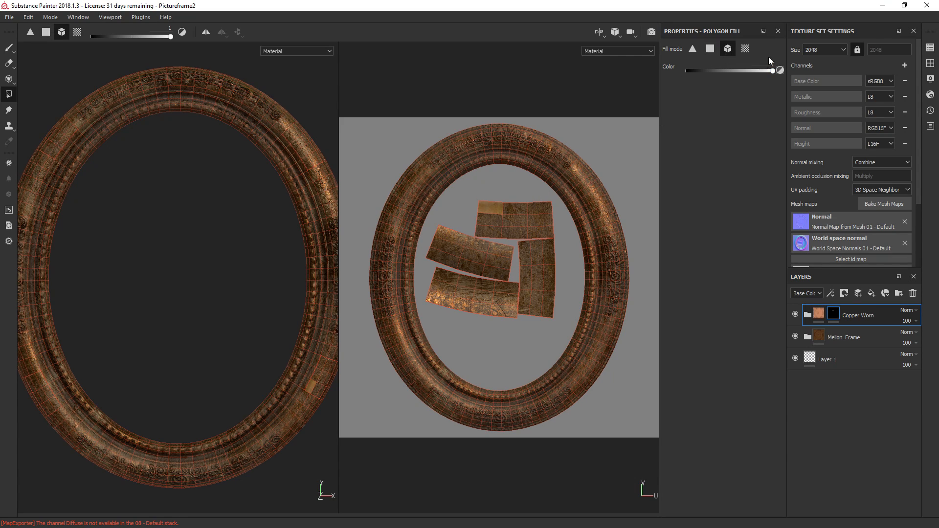
left_click(744, 51)
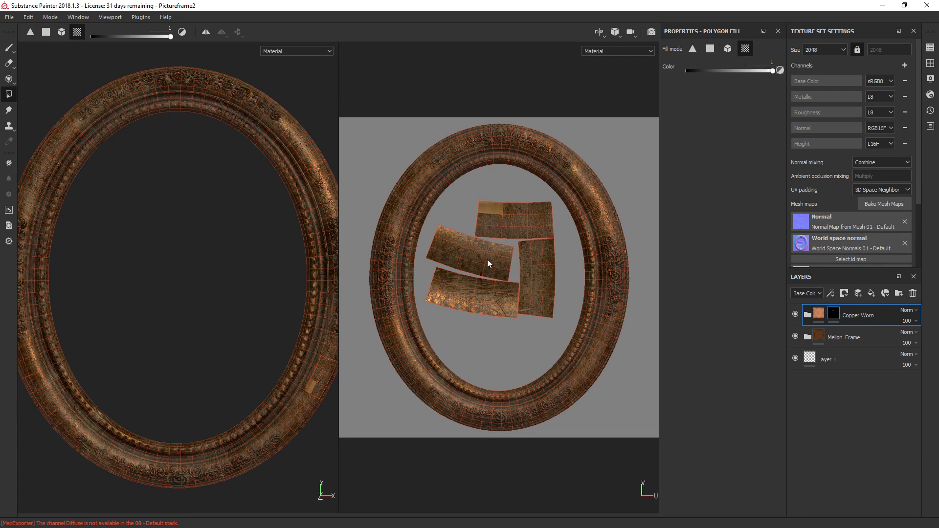
left_click(500, 269)
left_click(501, 297)
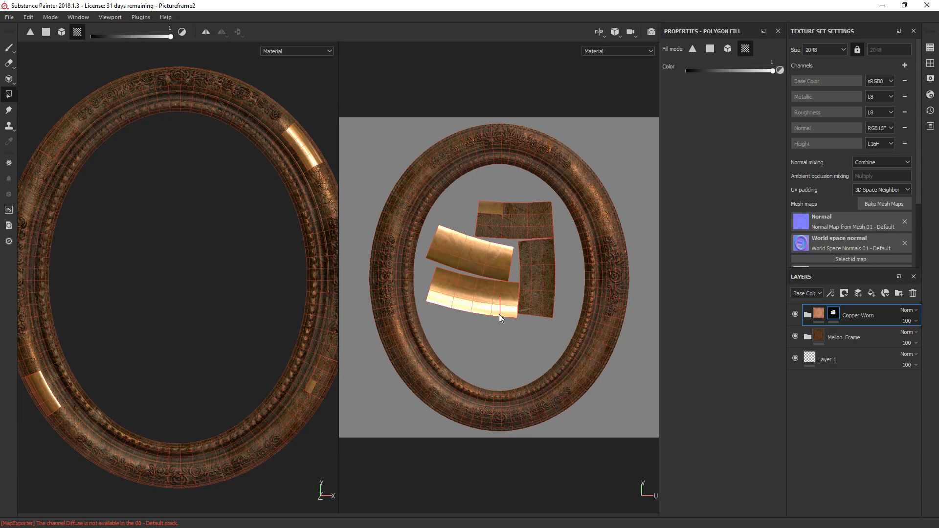
left_click(536, 295)
left_click(516, 211)
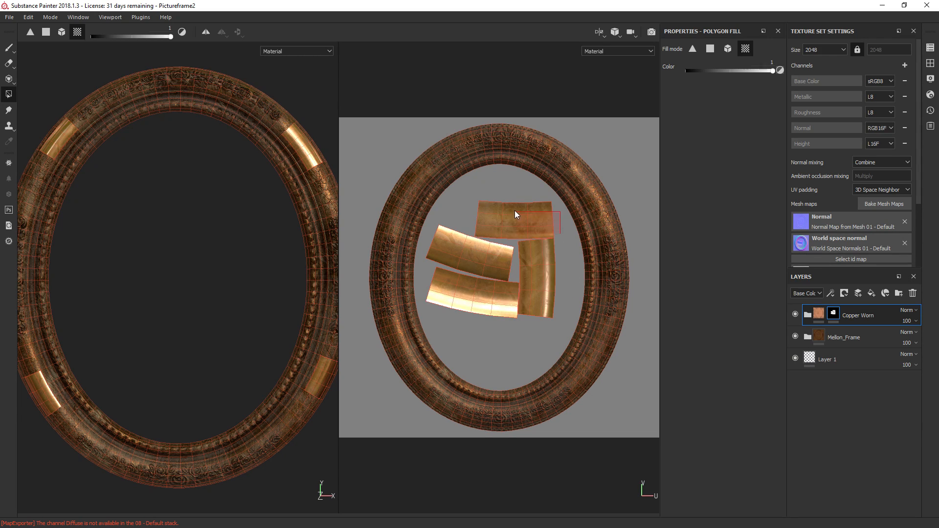
- Return to the 3D-only view with the Paint tool active and examine the copper patches on the frame
left_click_drag(190, 216, 524, 24, "alt")
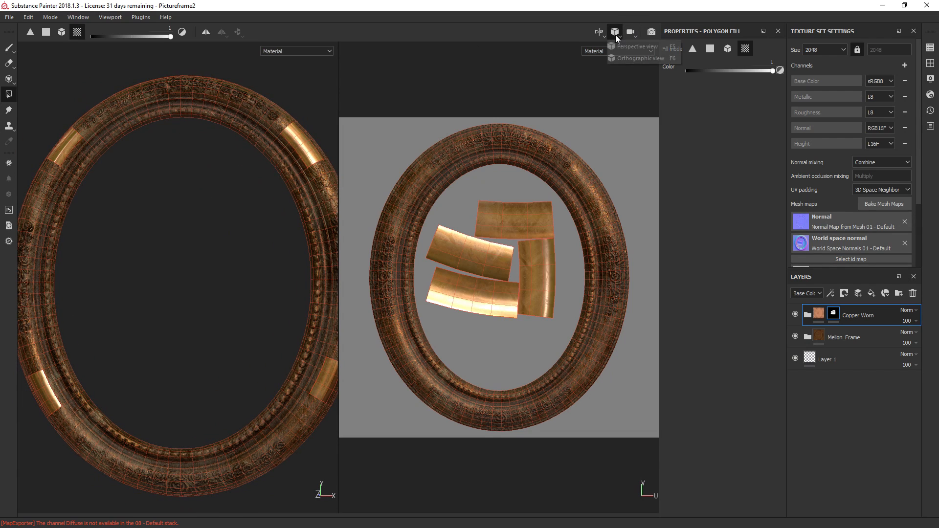
left_click(597, 31)
left_click(599, 58)
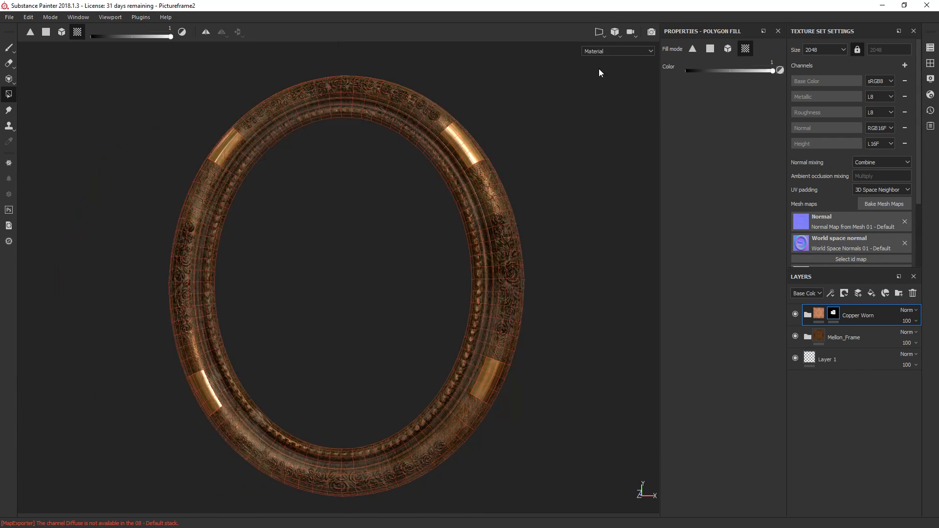
left_click_drag(242, 260, 382, 293, "alt")
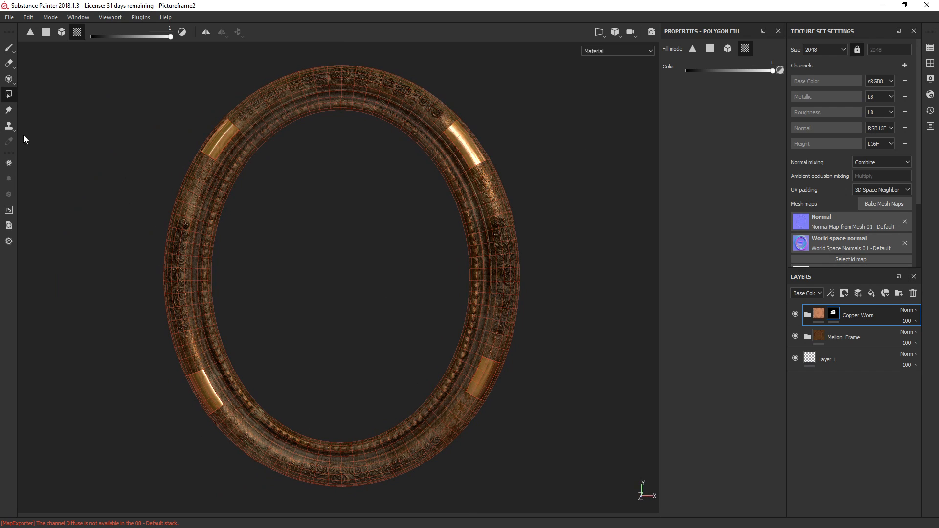
left_click(9, 47)
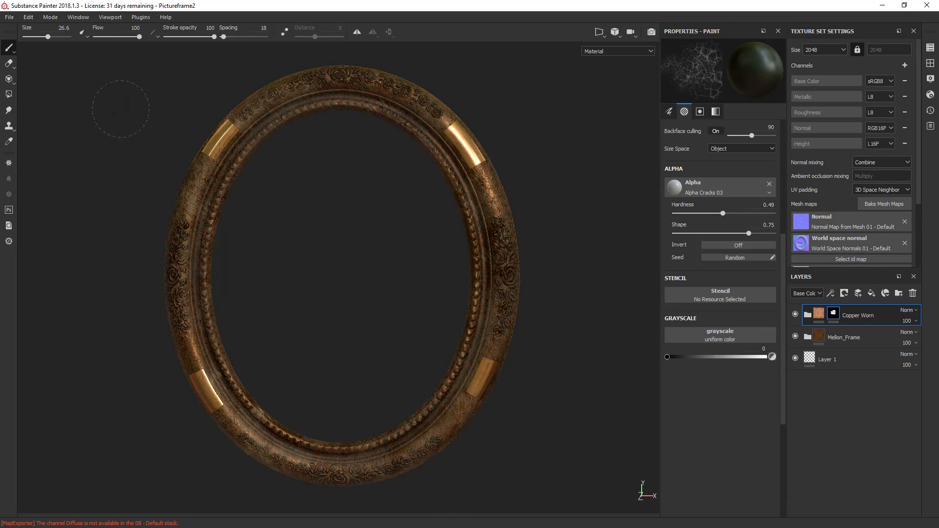
mouse_move(604, 235)
left_mouse_down("alt")
mouse_move(566, 186)
mouse_move(529, 259)
mouse_move(668, 225)
mouse_move(582, 227)
mouse_move(597, 232)
left_mouse_up("alt")
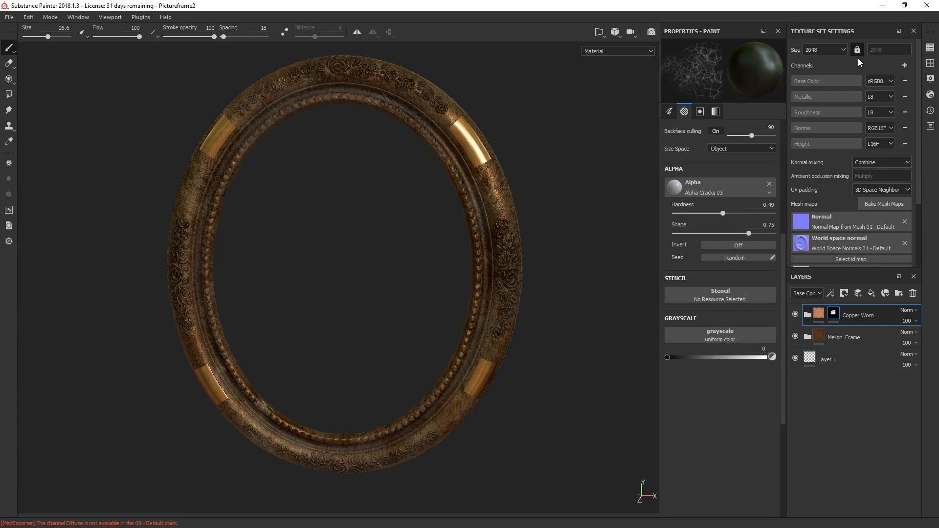
- Enlarge the layer stack area and add a fill layer above the Copper Worn folder
left_click_drag(859, 267, 864, 234)
left_click_drag(294, 121, 357, 252, "alt")
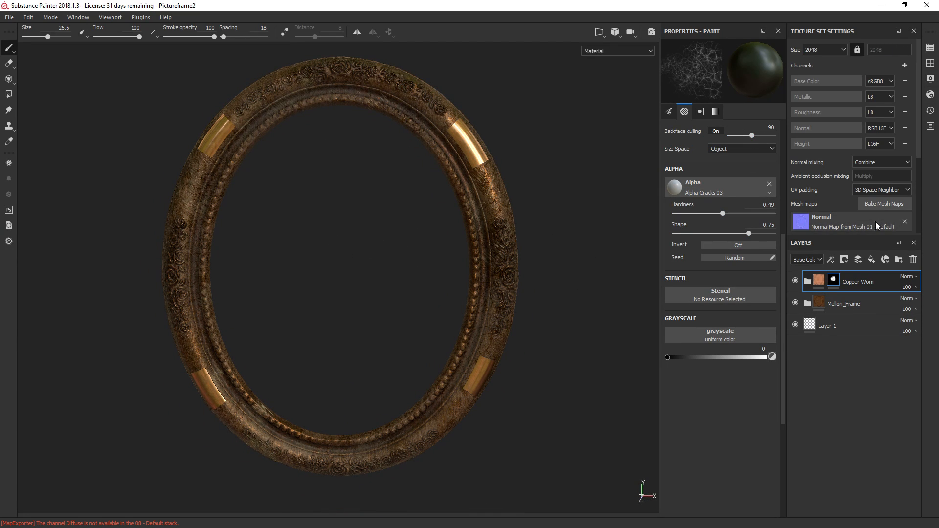
left_click(871, 261)
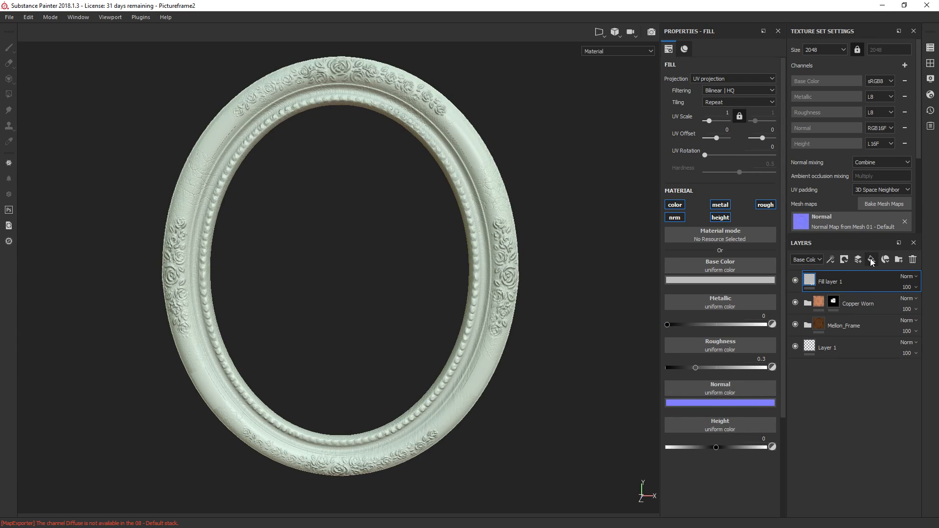
- Try Fractal Sum Base as the new fill layer's base color, with its contrast raised to 0.5
left_click(702, 264)
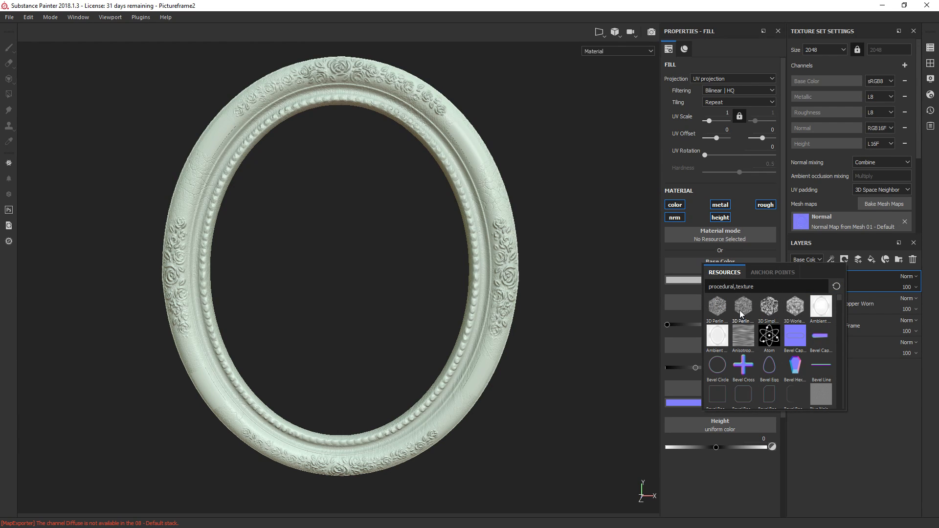
scroll(741, 311, "down", 5)
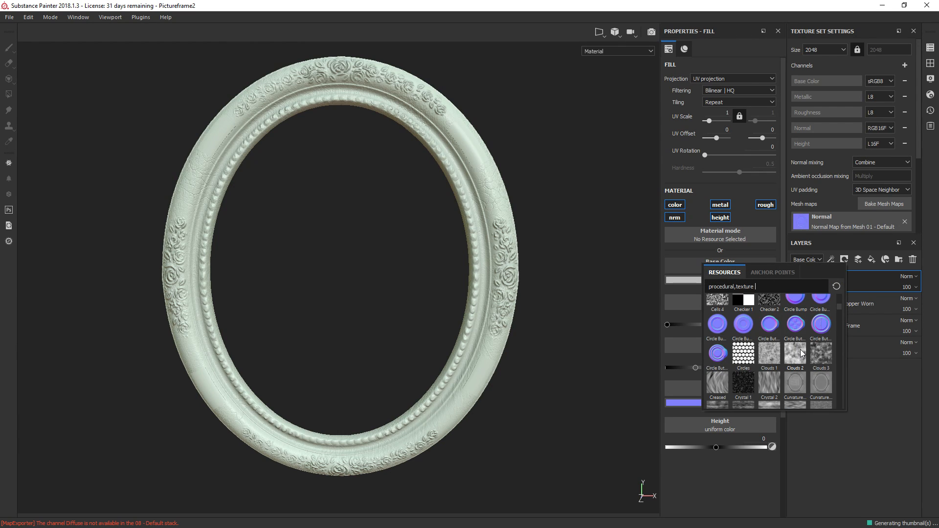
mouse_move(788, 353)
scroll(790, 353, "down", 5)
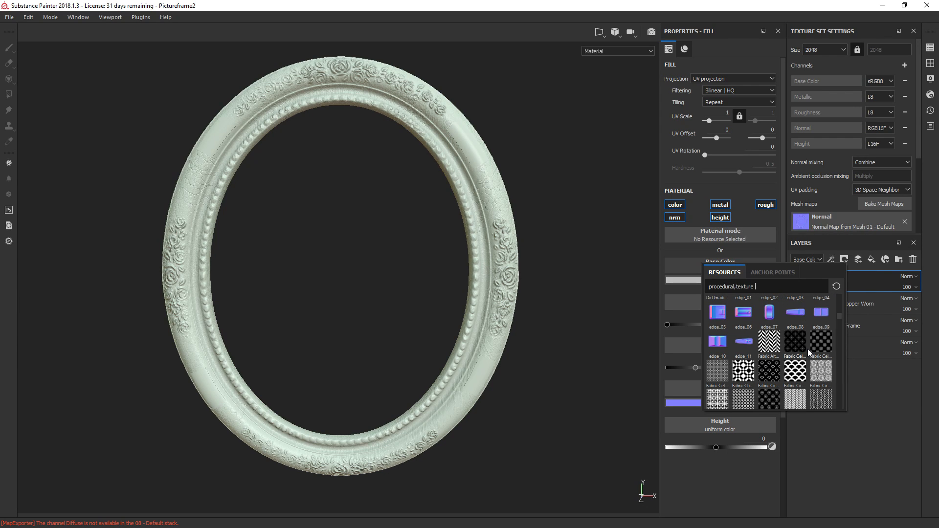
scroll(808, 348, "down", 5)
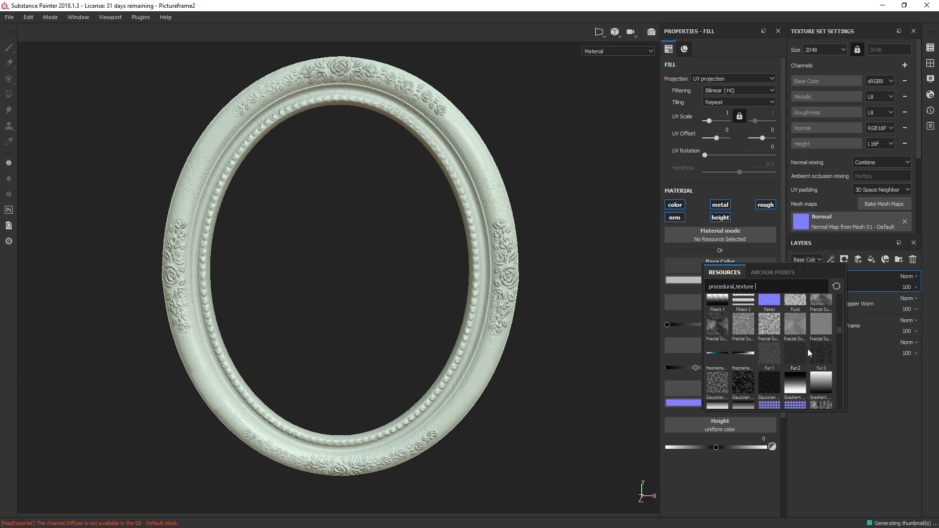
mouse_move(796, 323)
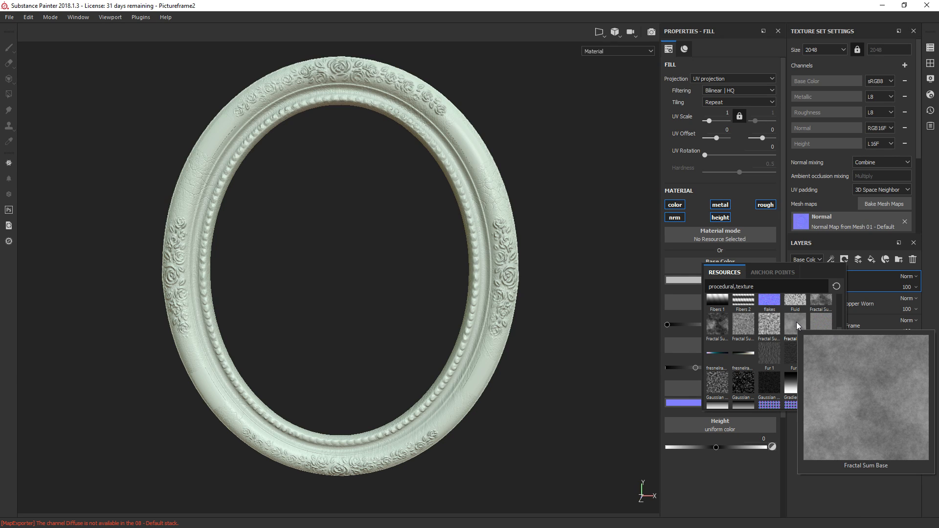
left_click(796, 322)
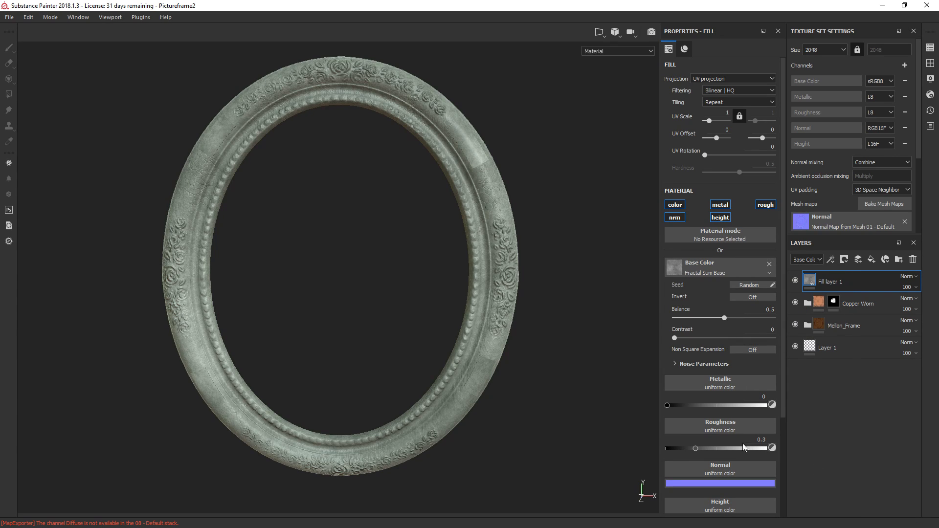
mouse_move(565, 434)
left_mouse_down("alt")
mouse_move(662, 362)
mouse_move(641, 445)
mouse_move(516, 444)
mouse_move(550, 414)
mouse_move(560, 420)
left_mouse_up("alt")
scroll(775, 451, "down", 3)
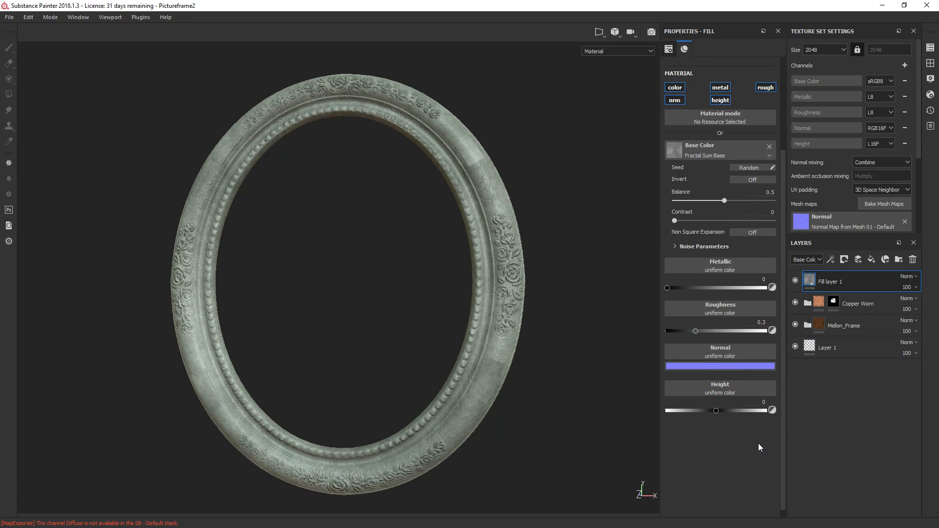
scroll(758, 443, "up", 2)
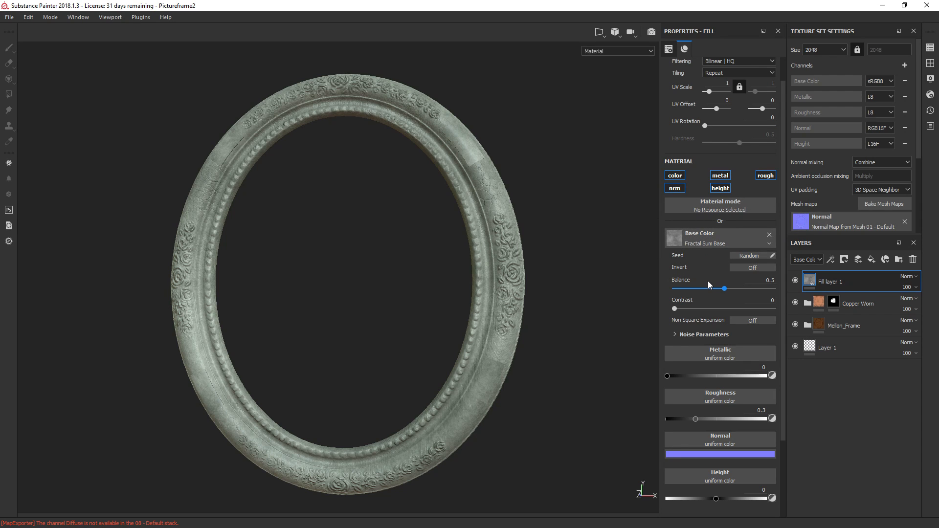
left_click_drag(675, 309, 724, 319)
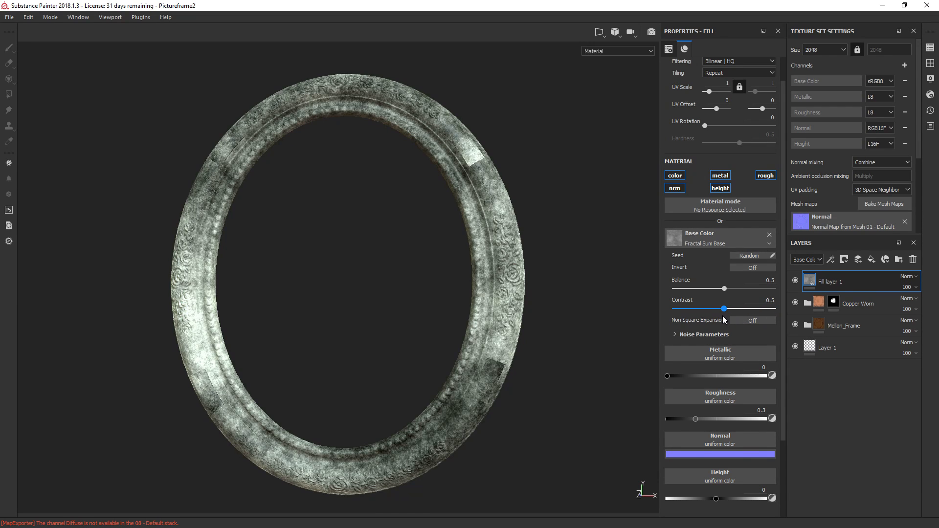
- Set the fill layer's base color texture to Grunge Dust Small
left_click(694, 239)
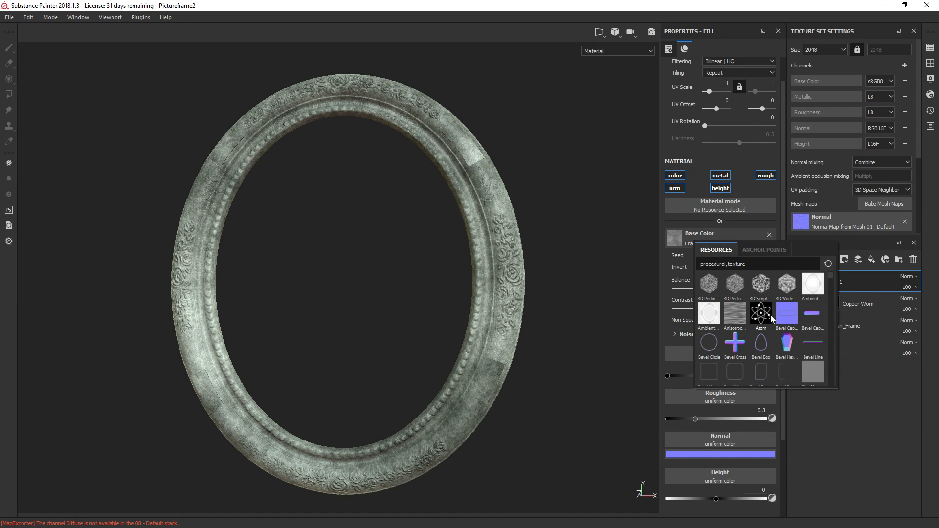
scroll(750, 318, "down", 5)
scroll(757, 335, "down", 4)
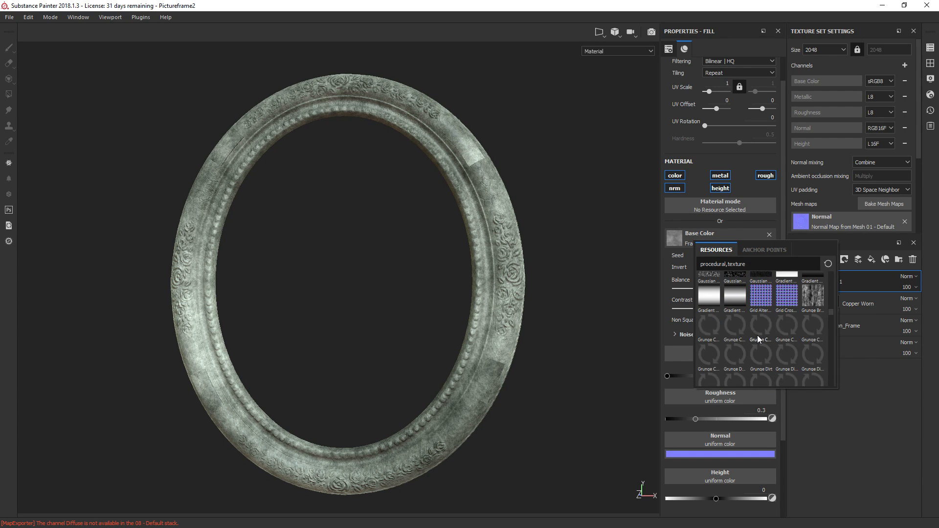
scroll(757, 337, "down", 3)
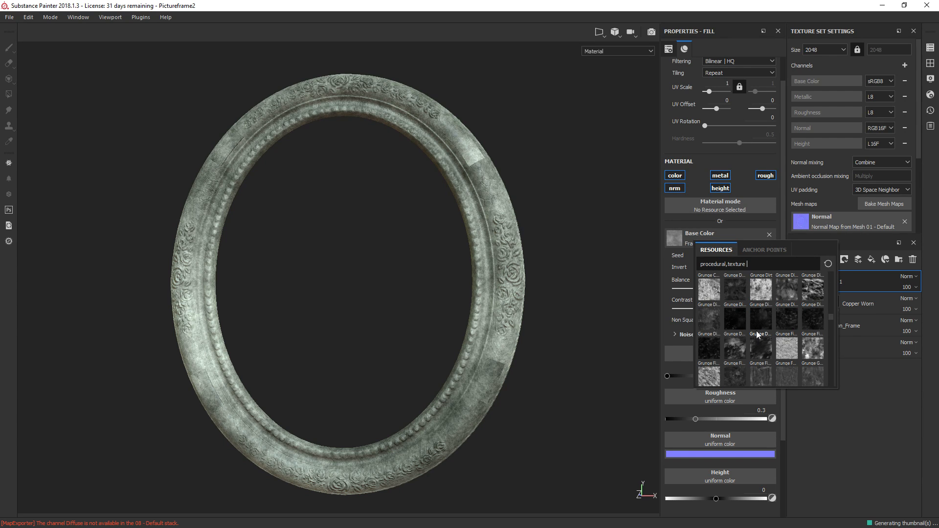
left_click(737, 321)
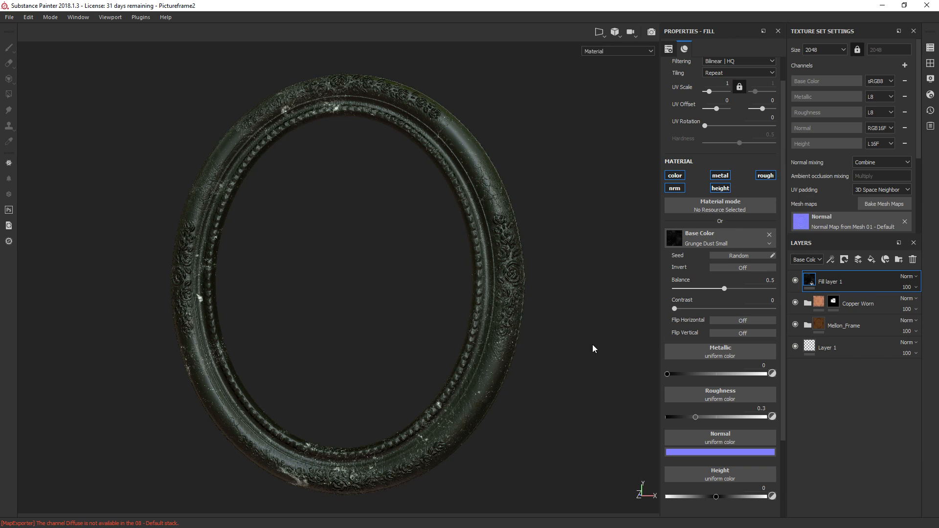
left_click_drag(592, 345, 615, 331, "alt")
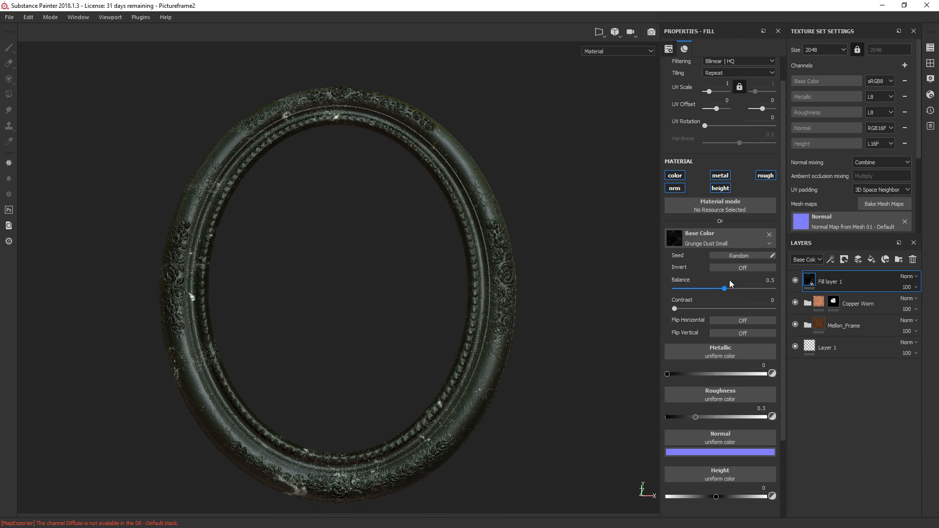
- Try a higher contrast and an inverted version of the dust texture, restoring both settings
left_click_drag(676, 309, 742, 303)
key("ctrl+z")
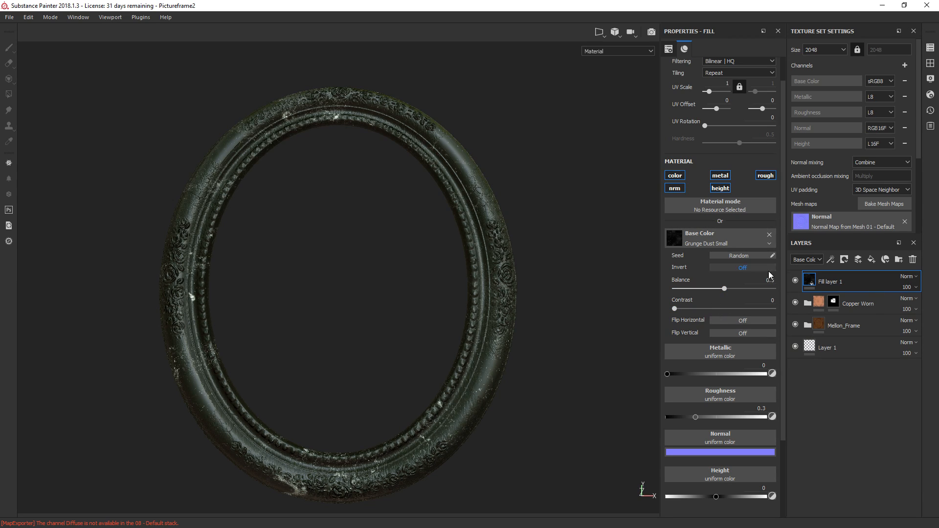
left_click(744, 268)
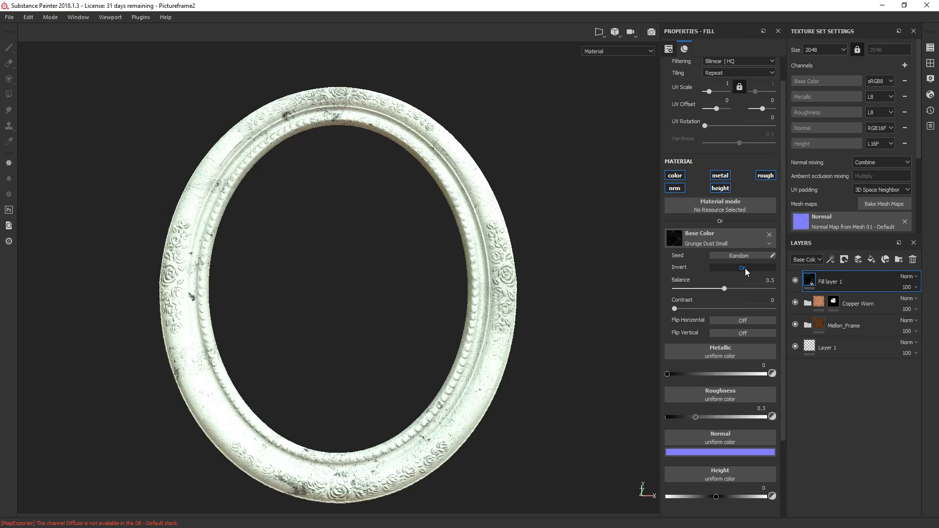
left_click(745, 268)
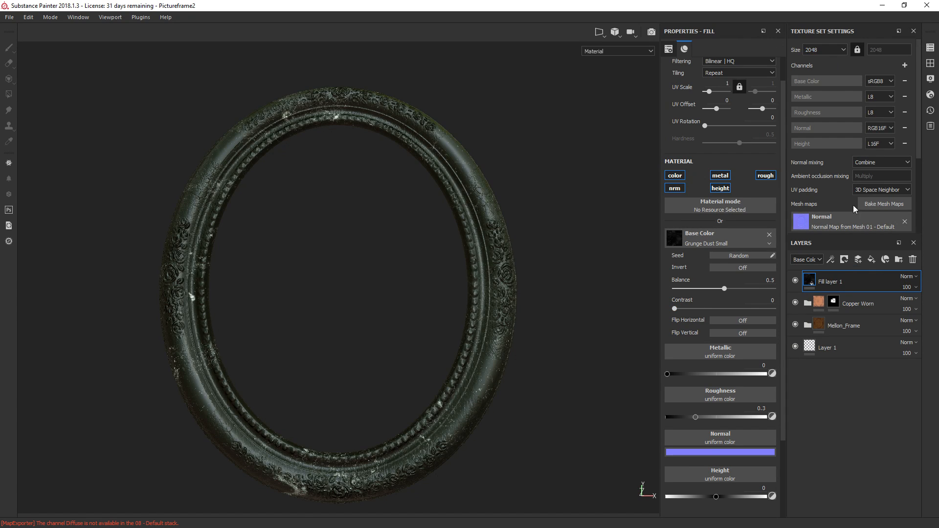
- Give the dust fill layer a black mask and add a generator to that mask
left_click(844, 259)
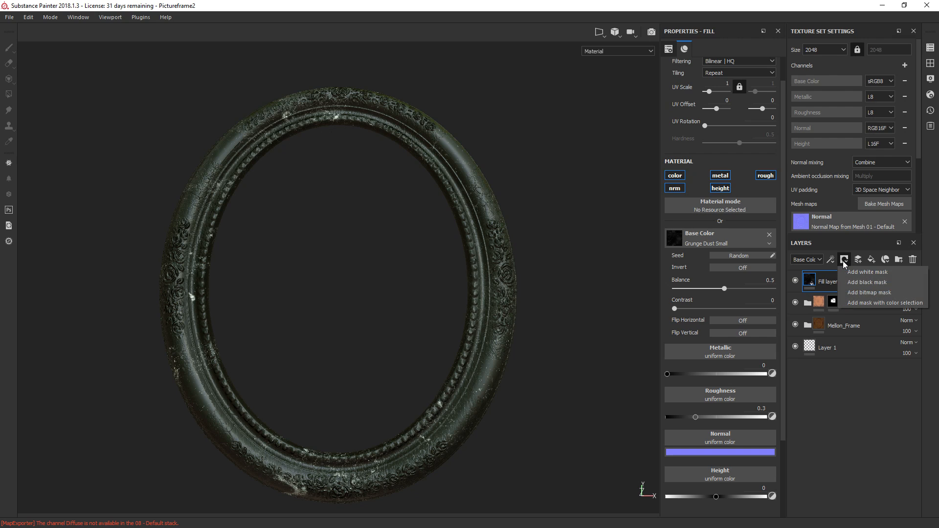
left_click(871, 282)
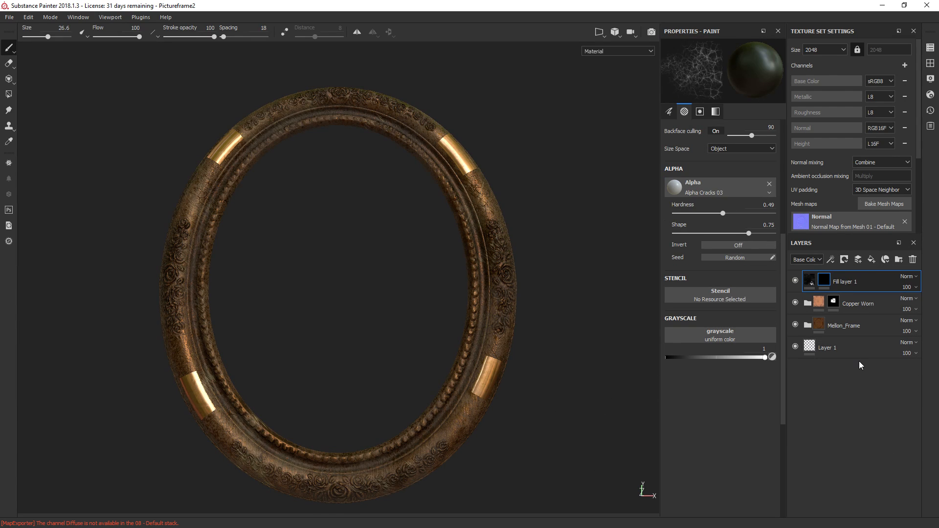
left_click(831, 260)
left_click(851, 273)
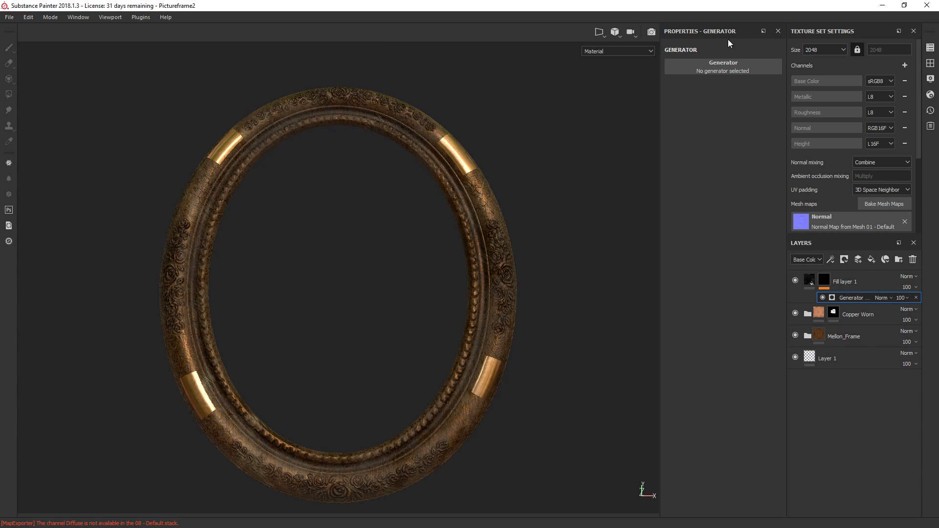
- Assign the Dirt generator to the fill layer's mask
left_click(715, 67)
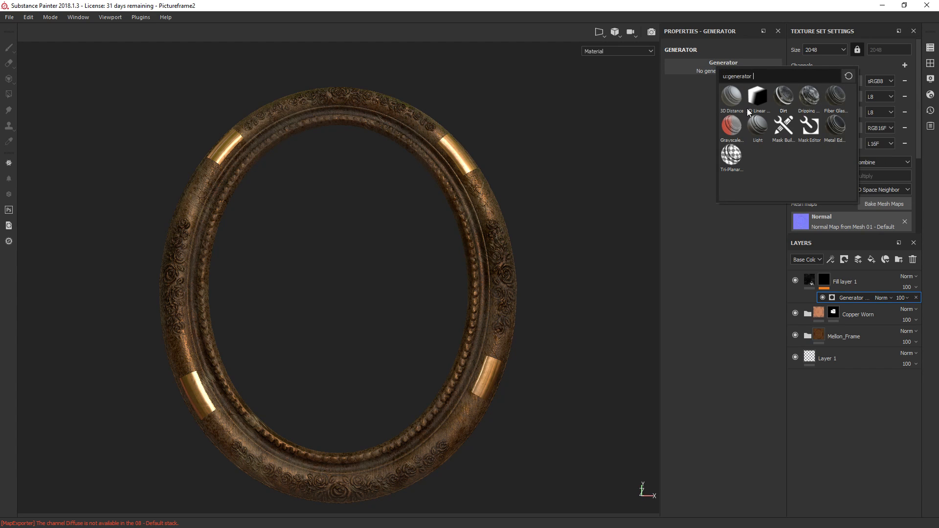
left_click(784, 95)
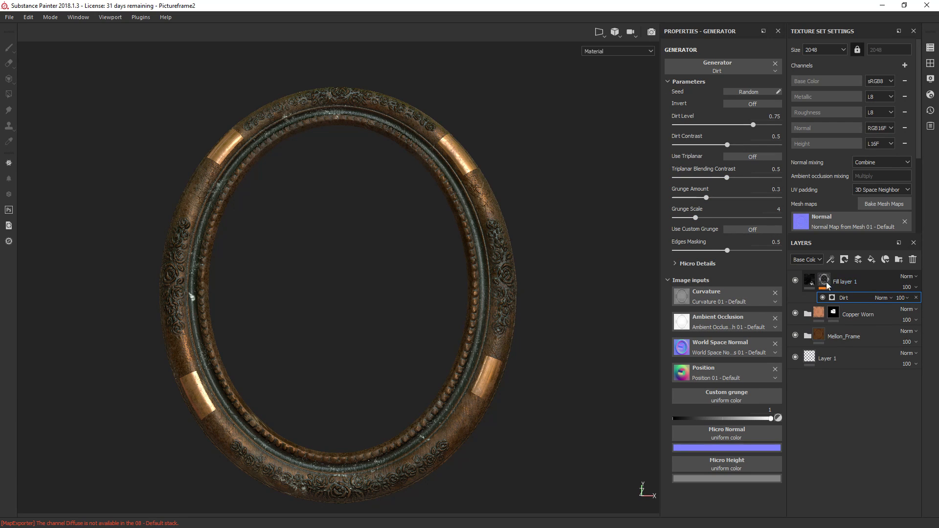
- Try removing the Grunge Dust Small texture from the fill layer's base color and browse the materials for a replacement
left_click(810, 282)
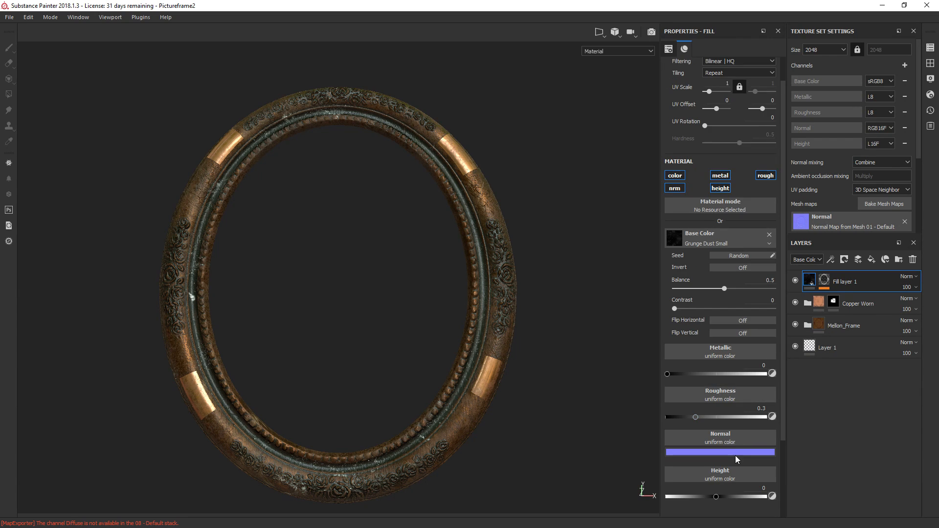
scroll(741, 420, "down", 2)
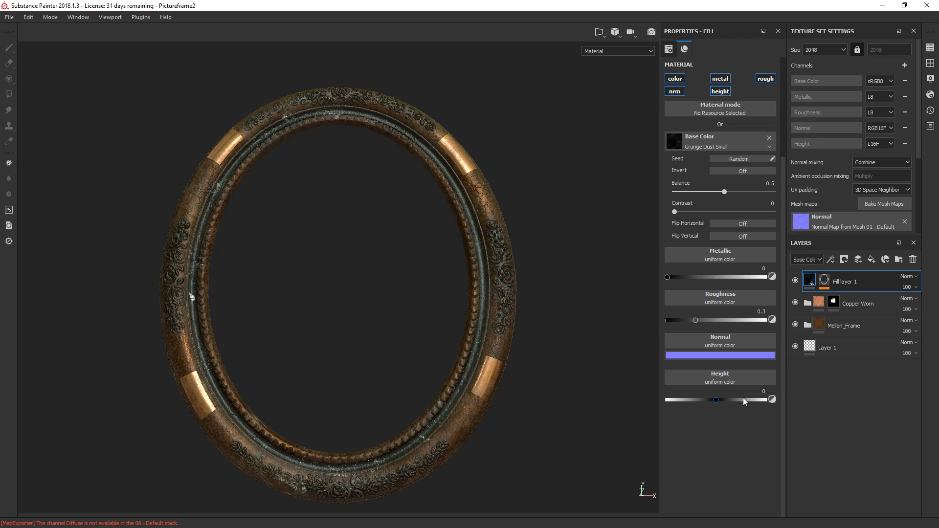
scroll(741, 311, "up", 2)
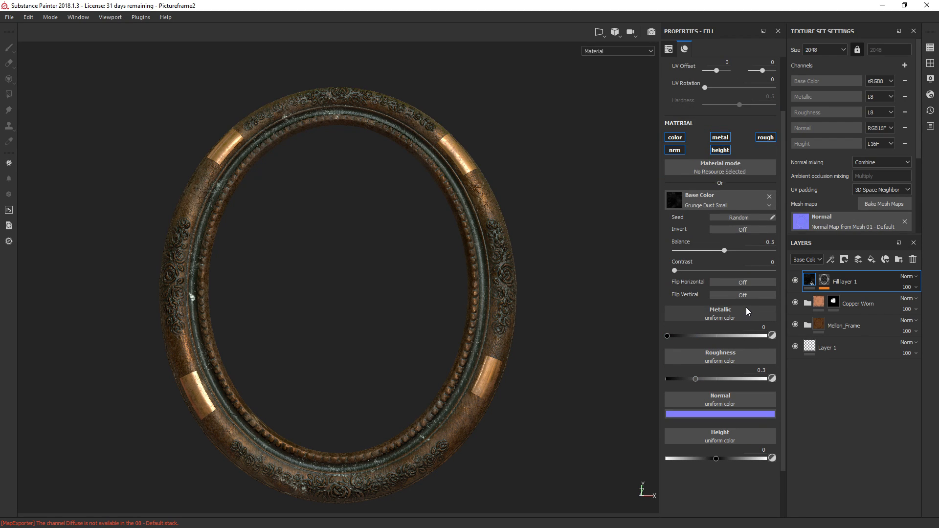
left_click(770, 197)
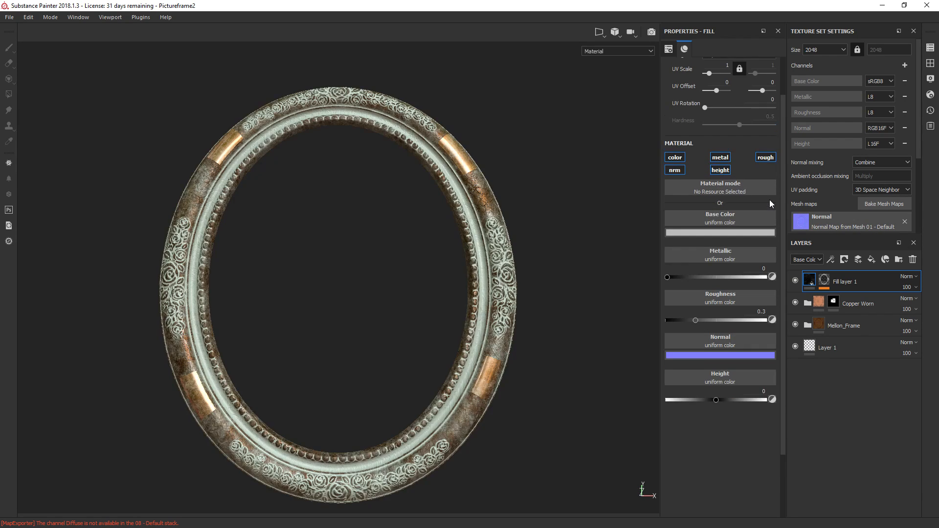
left_click(729, 192)
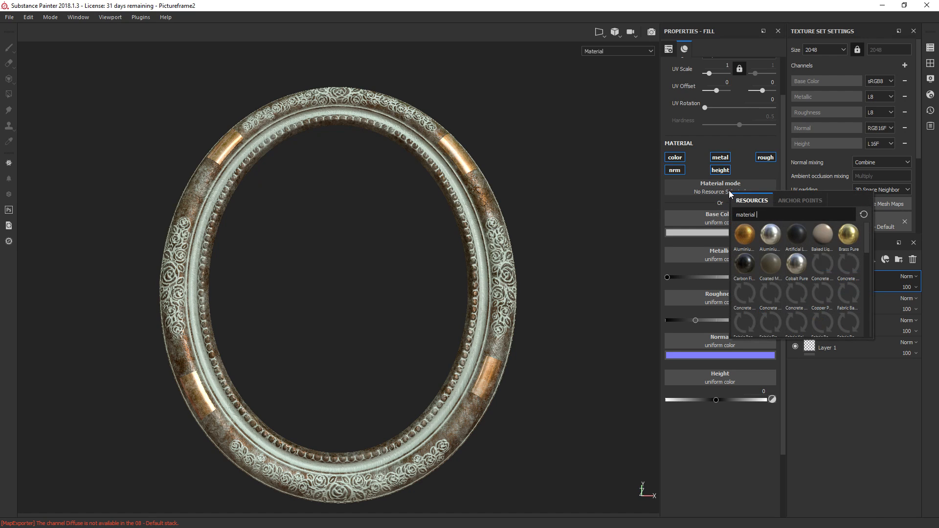
left_click(745, 263)
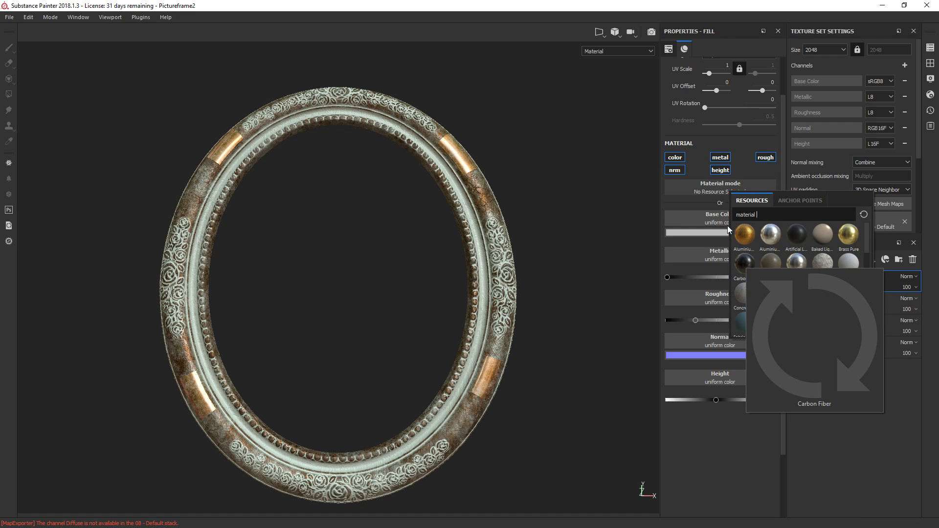
left_click(700, 186)
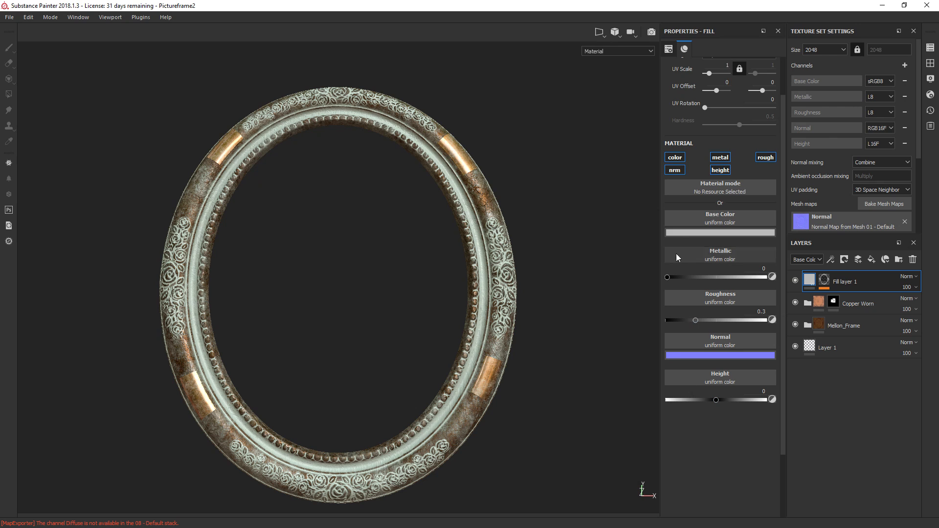
- Try a uniform near-black base color on the fill layer, with RGB values 0.006, 0.005, 0.005
left_click(687, 233)
left_click_drag(736, 267, 764, 252)
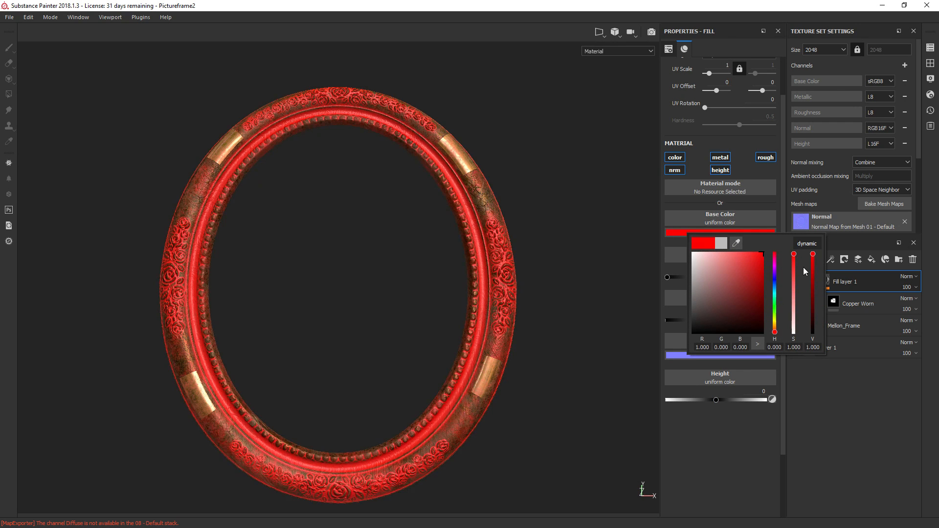
mouse_move(704, 293)
left_mouse_down()
mouse_move(698, 306)
mouse_move(709, 284)
mouse_move(701, 306)
left_mouse_up()
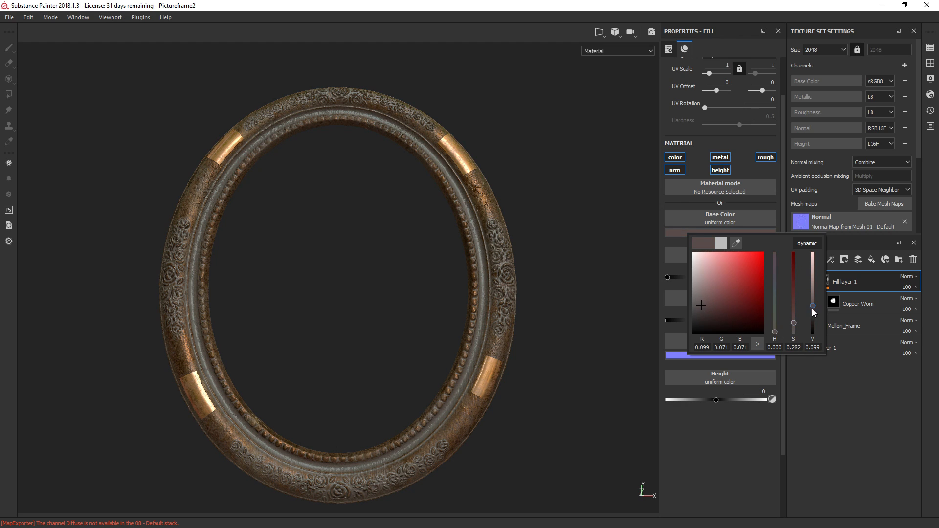
left_click_drag(814, 304, 815, 318)
left_click_drag(725, 328, 693, 331)
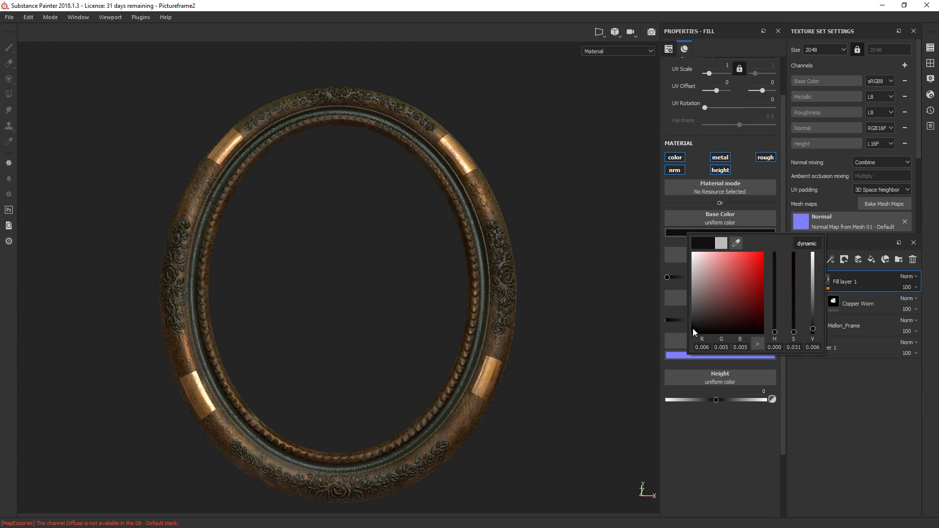
left_click(860, 454)
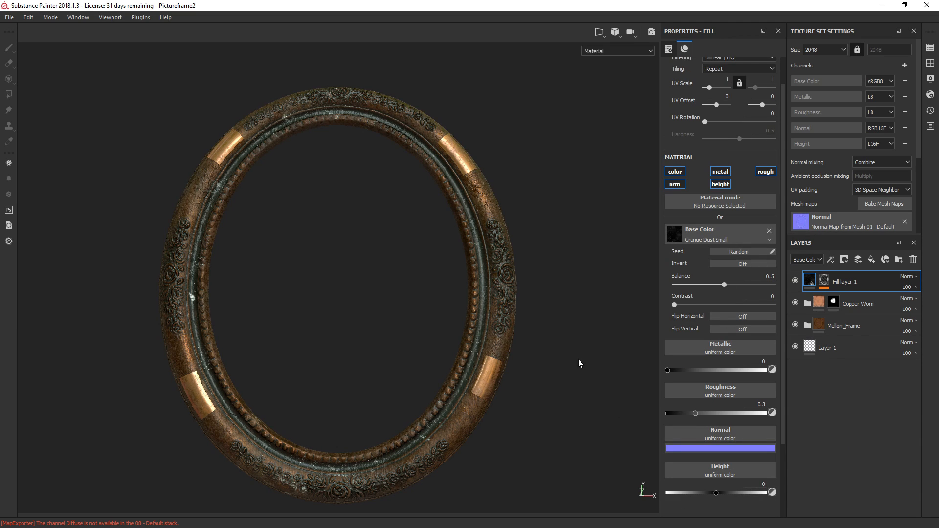
- Set the fill layer's roughness to about 0.84
left_click_drag(578, 360, 620, 359, "alt")
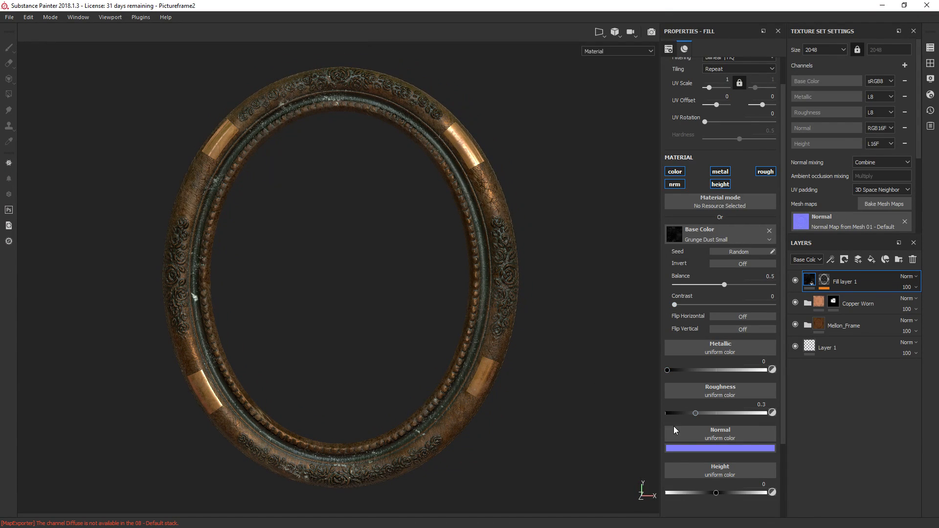
mouse_move(694, 415)
left_mouse_down()
mouse_move(685, 414)
mouse_move(757, 414)
left_mouse_up()
left_click_drag(535, 242, 563, 292, "alt")
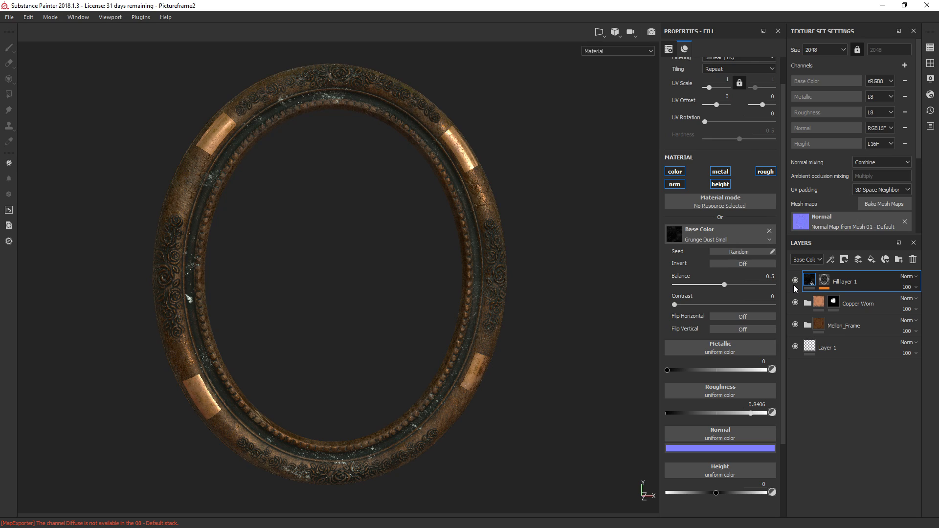
- In the mask's Dirt generator, set the Dirt Level to 0.66 and turn on Use Triplanar
left_click(825, 280)
left_click(843, 298)
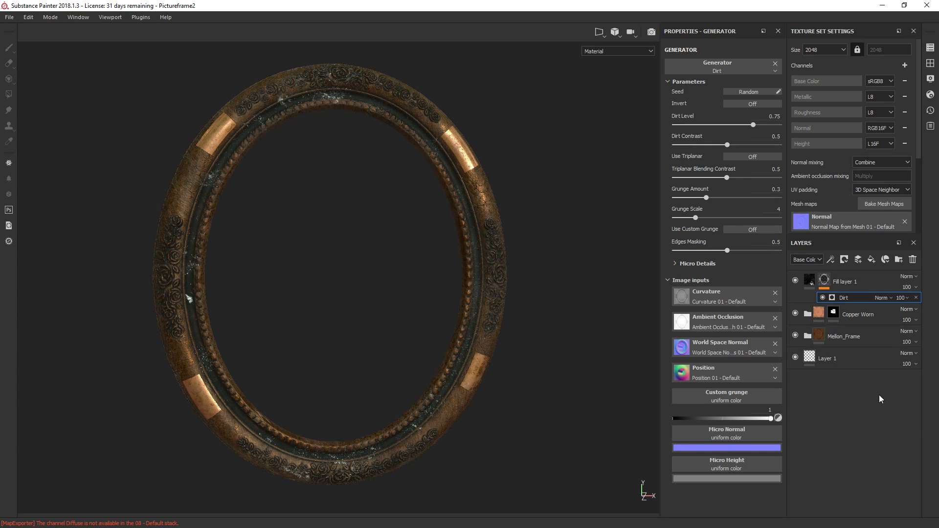
mouse_move(754, 126)
left_mouse_down()
mouse_move(736, 128)
mouse_move(752, 128)
left_mouse_up()
left_click(739, 155)
left_click_drag(611, 216, 631, 253, "alt")
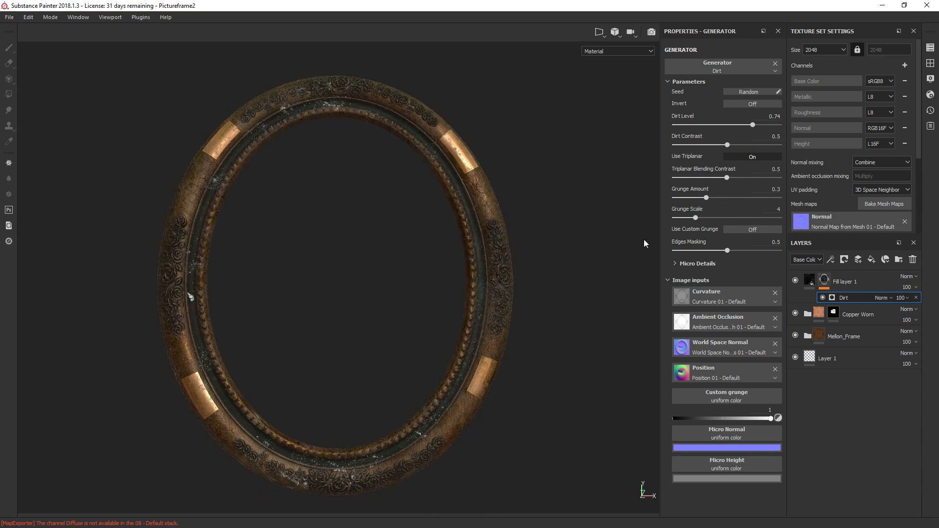
mouse_move(734, 130)
left_mouse_down()
mouse_move(755, 130)
mouse_move(744, 131)
left_mouse_up()
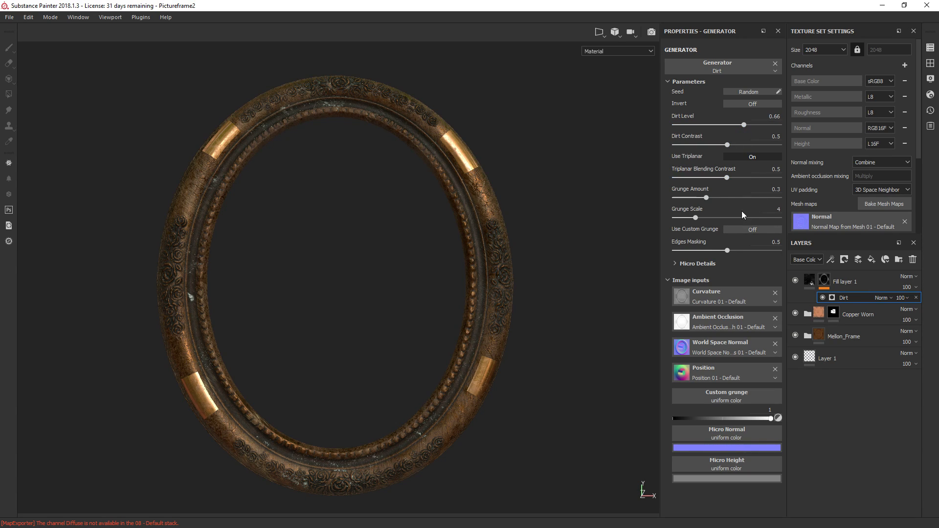
- Set the Dirt generator's Grunge Amount to 0.23, Grunge Scale to 8 and Edges Masking to 0.59
mouse_move(699, 218)
left_mouse_down()
mouse_move(783, 219)
mouse_move(727, 221)
mouse_move(707, 199)
mouse_move(700, 205)
left_mouse_up()
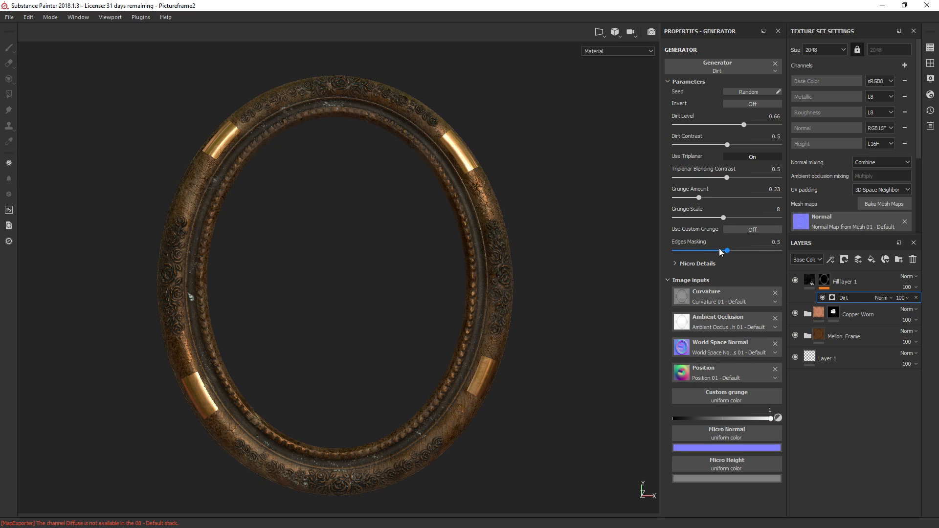
left_click_drag(727, 252, 658, 254)
left_click_drag(741, 253, 737, 253)
left_click_drag(597, 295, 629, 309, "alt")
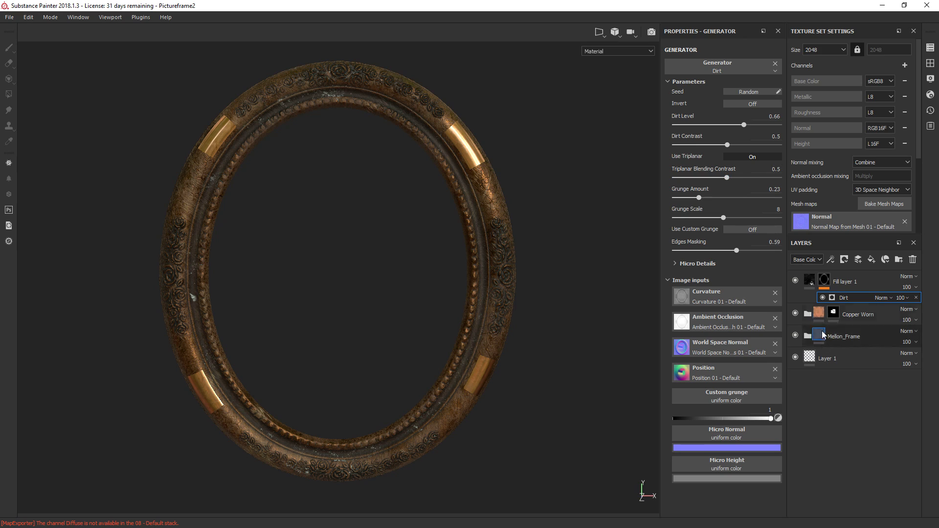
- Set the Dirt generator's Micro Height color to a dark grey of 0.084
left_click(738, 479)
left_click_drag(741, 419, 742, 452)
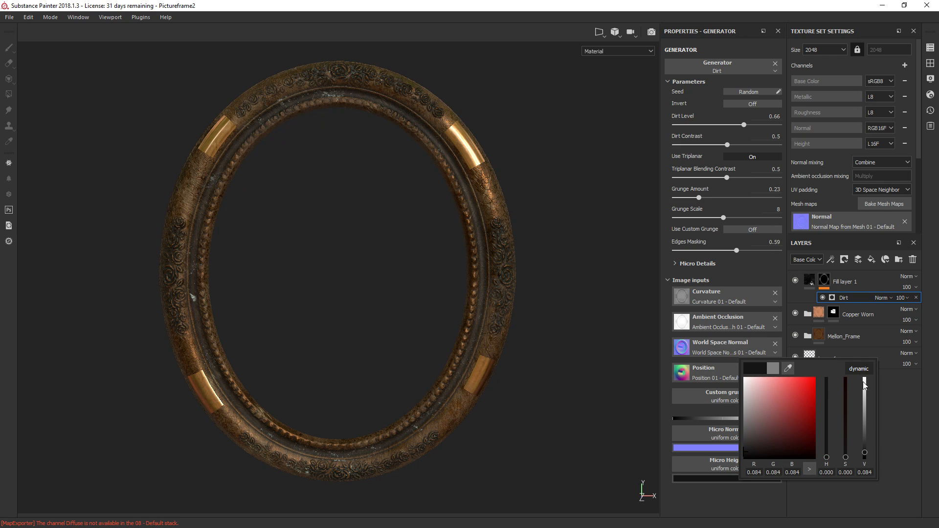
left_click(914, 455)
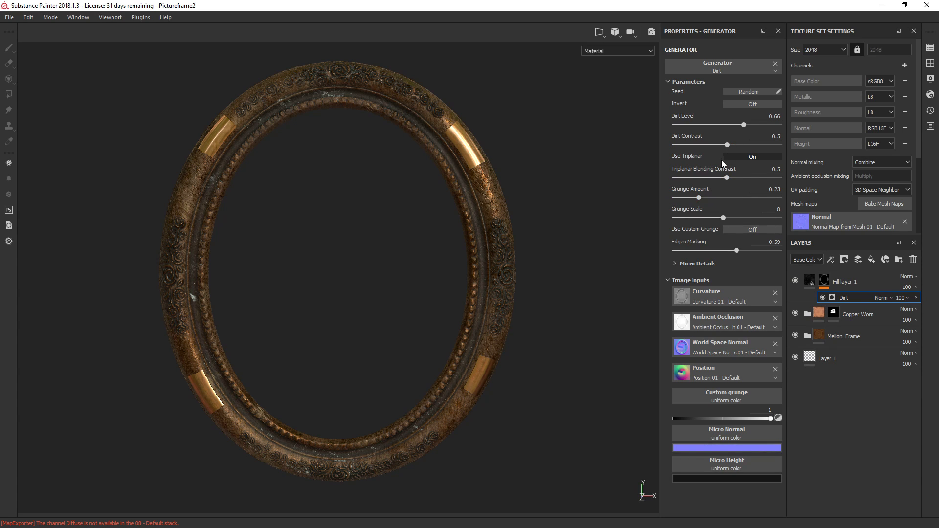
- Set the Dirt generator's Triplanar Blending Contrast to 0.46 with Use Triplanar turned on
left_click(746, 158)
left_click(724, 178)
left_click(732, 156)
- In the Dirt generator's Micro Details, set Curvature Intensity to 0.59 and Height Details Intensity to 4.14
left_click(675, 264)
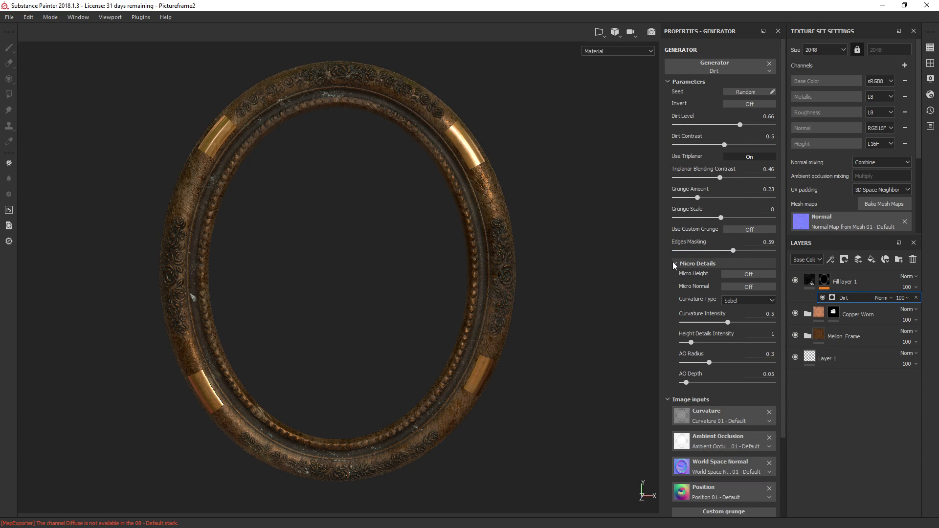
mouse_move(729, 323)
left_mouse_down()
mouse_move(780, 323)
mouse_move(646, 323)
mouse_move(736, 323)
left_mouse_up()
left_click_drag(691, 342, 720, 293)
mouse_move(616, 324)
left_mouse_down("alt")
mouse_move(597, 339)
mouse_move(612, 316)
left_mouse_up("alt")
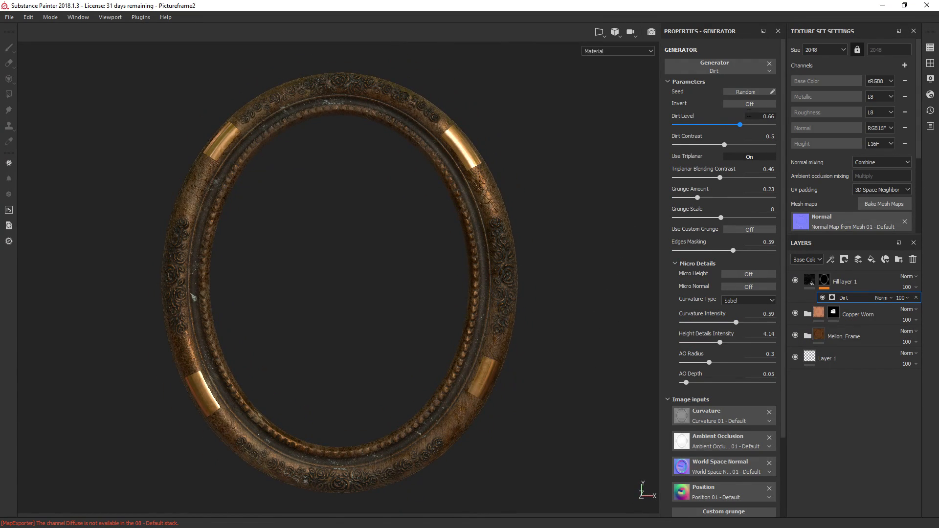
left_click_drag(556, 146, 473, 147, "alt")
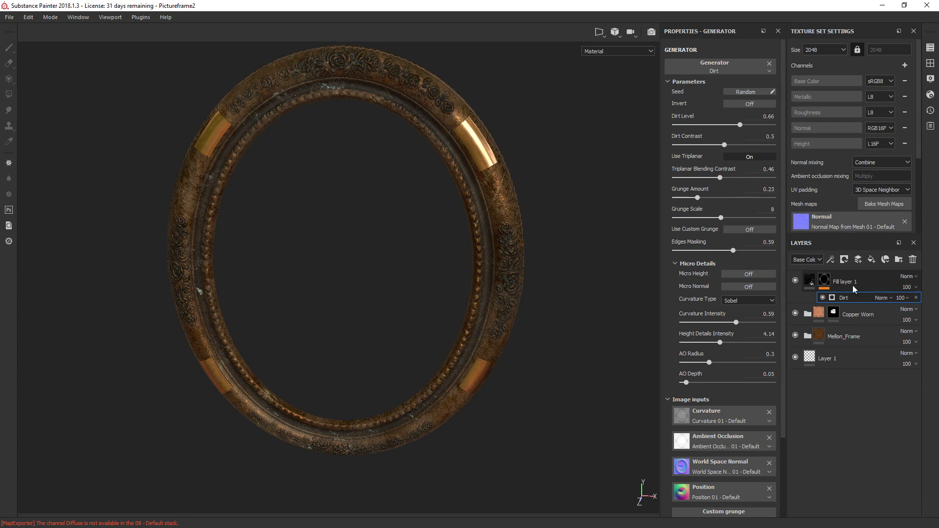
- Replace the fill layer's Grunge Dust Small base color with a uniform dark red, RGB 0.020, 0, 0
left_click(810, 279)
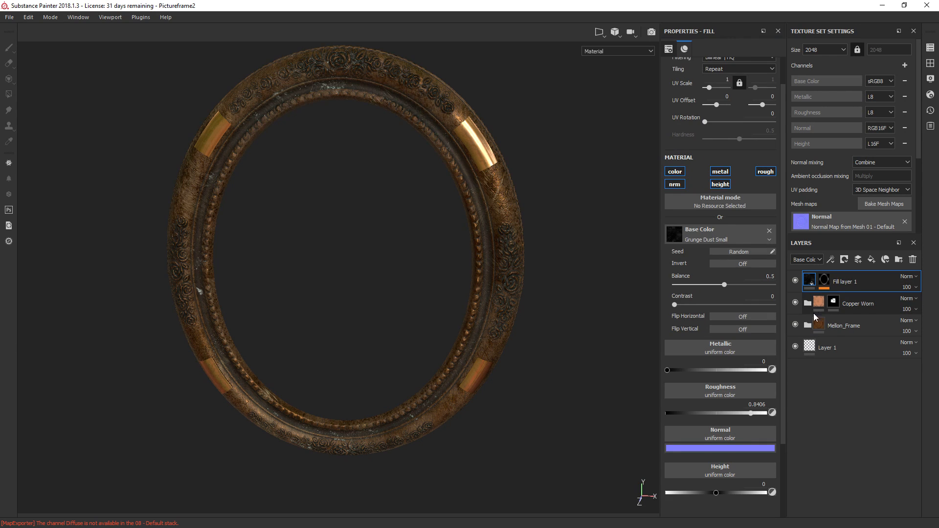
left_click(769, 230)
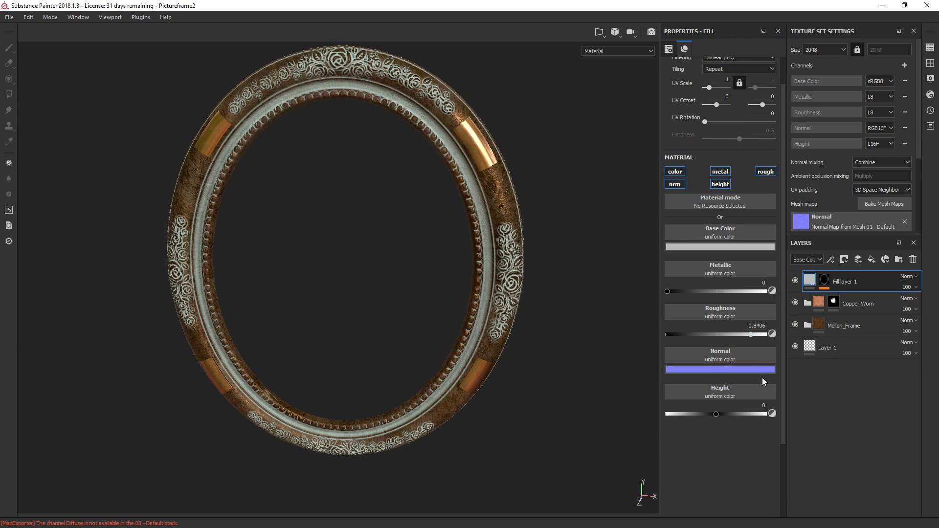
left_click(724, 247)
left_click_drag(791, 307, 741, 335)
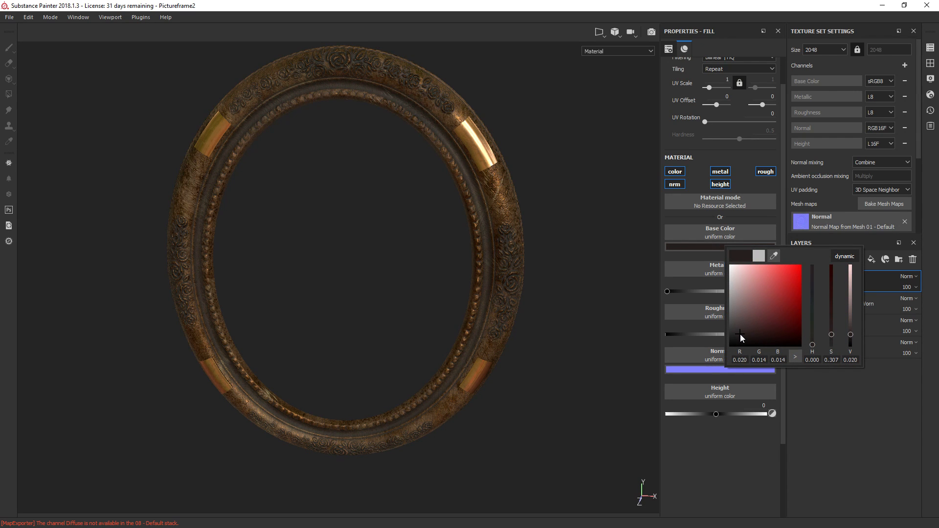
left_click_drag(833, 336, 832, 266)
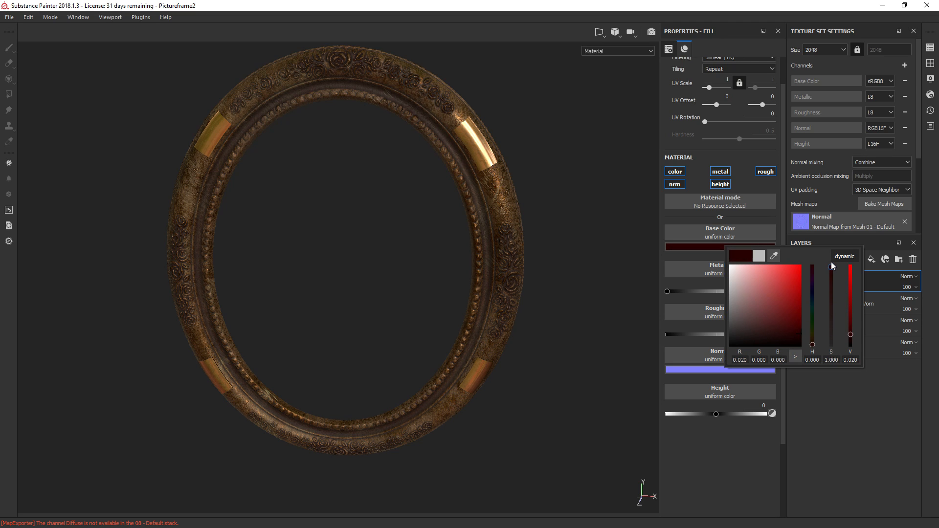
left_click_drag(627, 299, 608, 335, "alt")
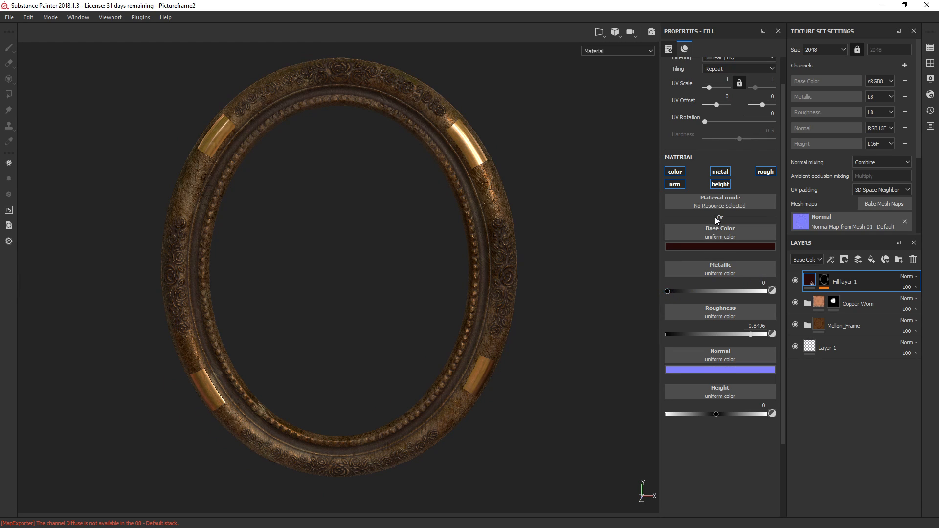
- Darken the fill layer's base color to a blackish red, RGB 0.011, 0.003, 0.003
left_click(725, 247)
left_click_drag(756, 324, 762, 339)
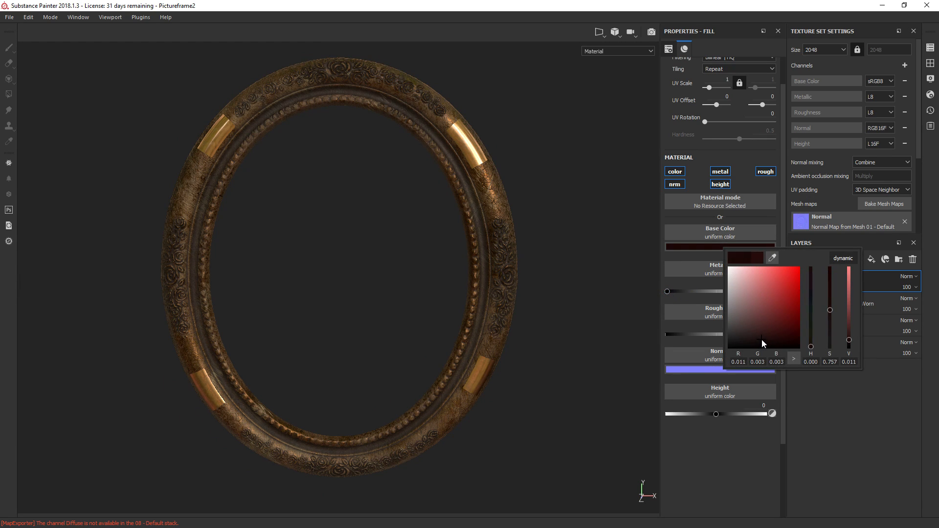
left_click(890, 399)
left_click_drag(572, 209, 620, 208, "alt")
- Try the dirt fill layer below Copper Worn, restoring it to the top of the layer stack
mouse_move(867, 272)
left_mouse_down()
mouse_move(863, 315)
mouse_move(861, 308)
left_mouse_up()
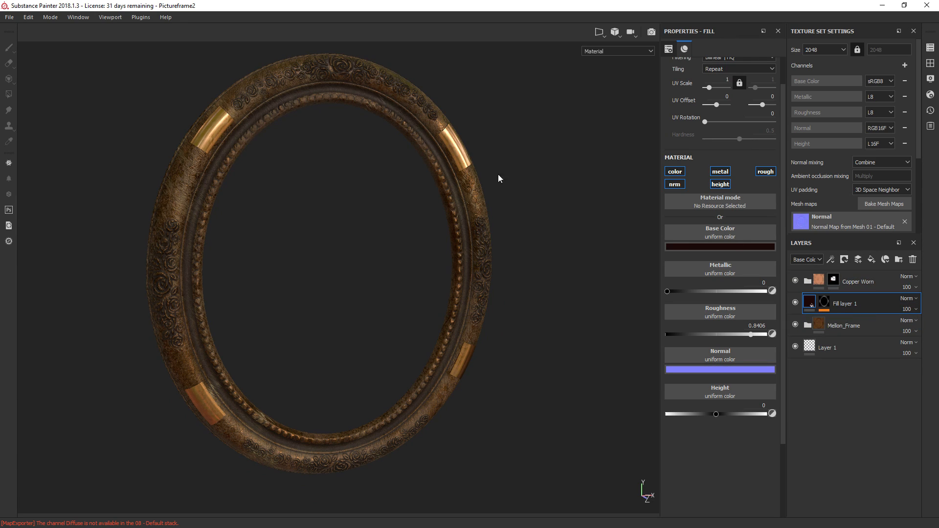
left_click_drag(870, 306, 870, 276)
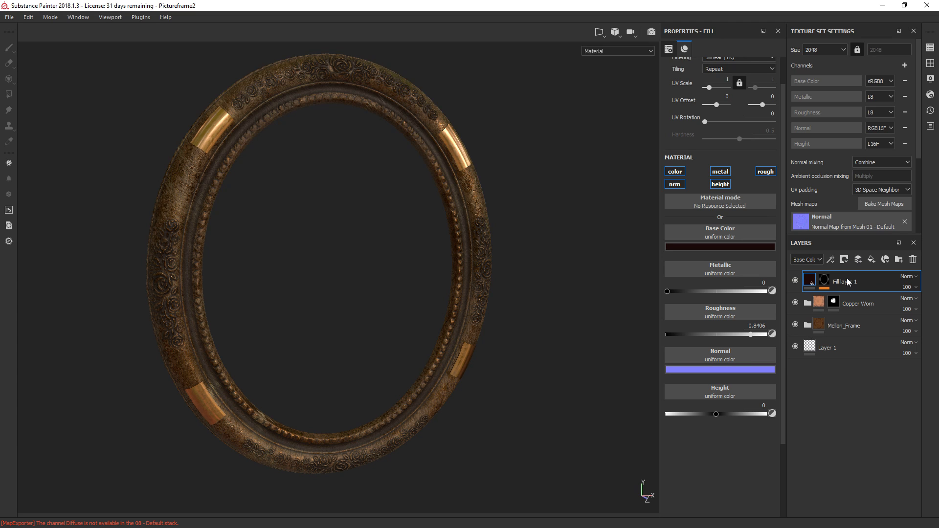
left_click_drag(572, 174, 522, 175, "alt")
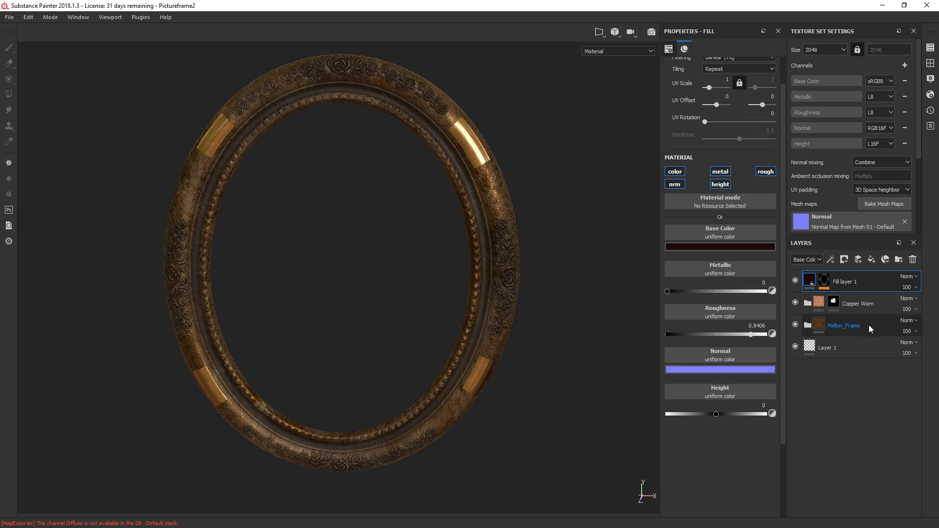
- In Copper Worn's Worn Surface mask generator, set the Texture amount to 0.7
left_click(853, 307)
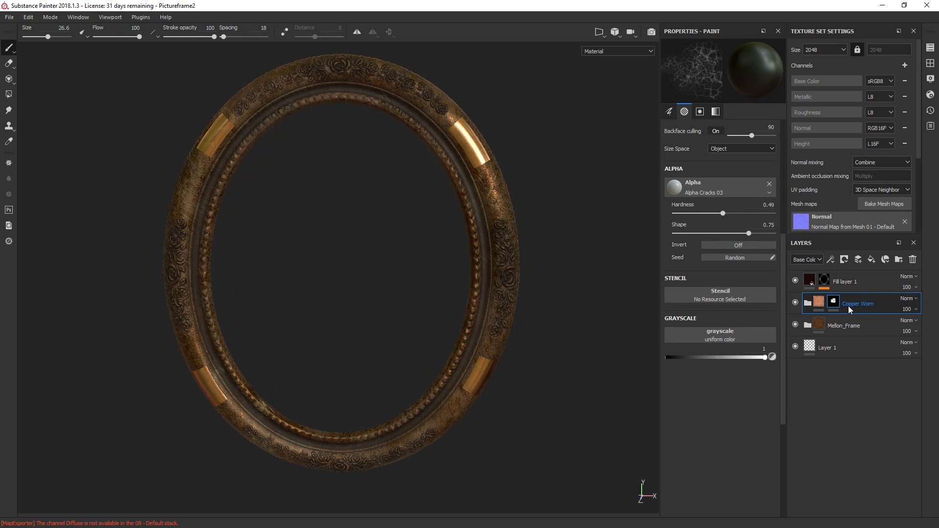
left_click(808, 304)
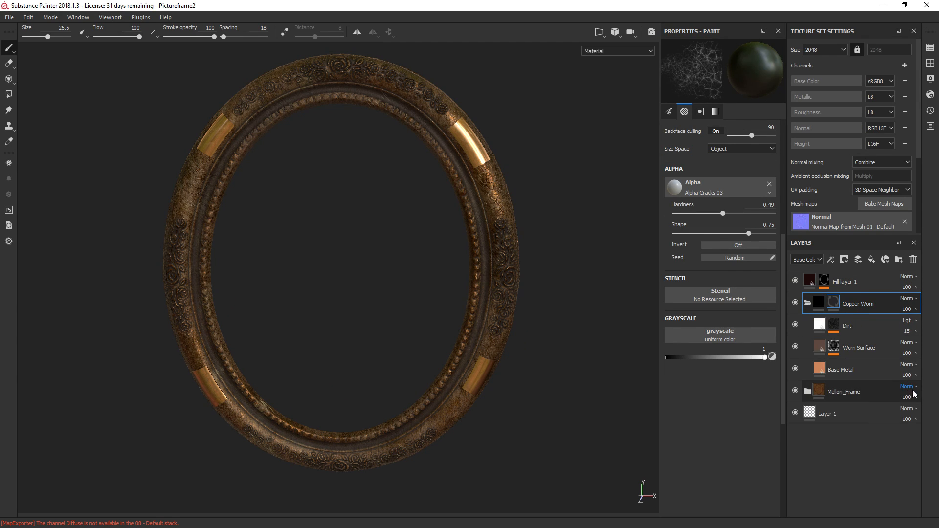
left_click(834, 348)
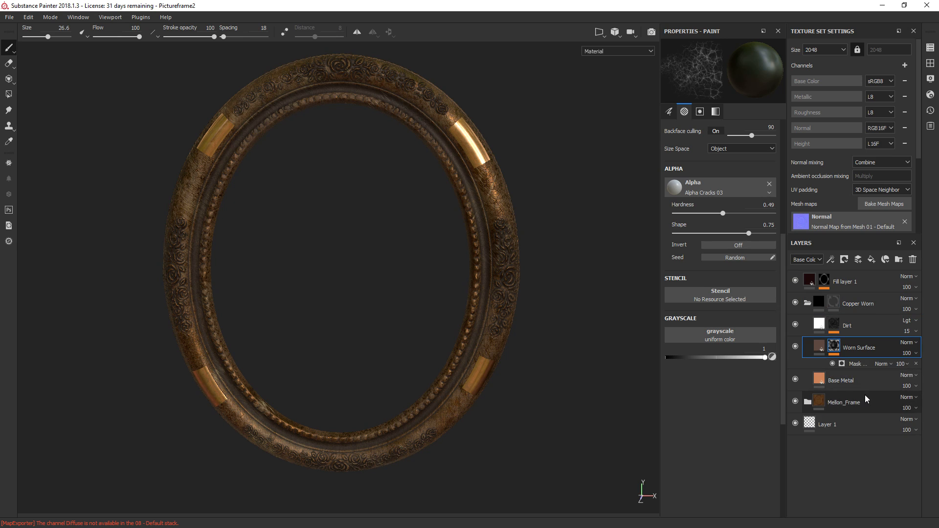
left_click(838, 364)
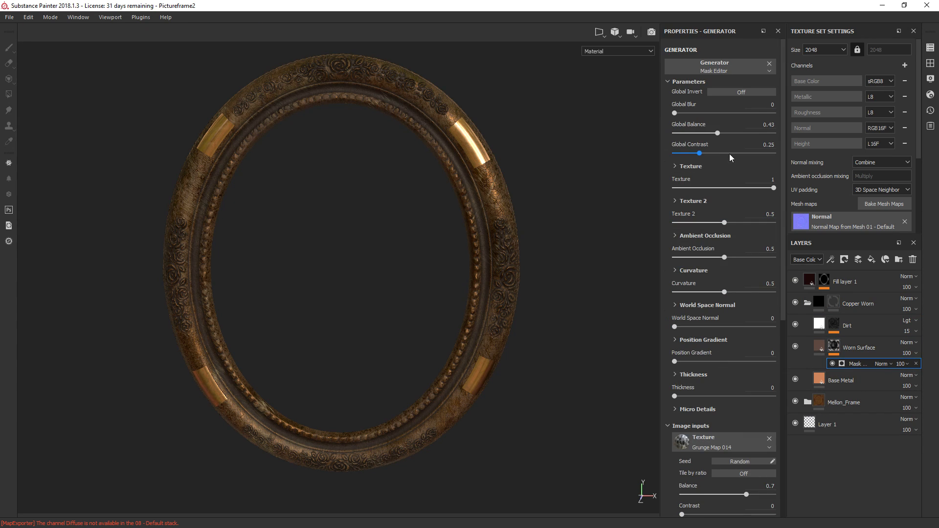
left_click(724, 222)
left_click(774, 188)
left_click_drag(763, 188, 744, 188)
middle_click_drag(551, 146, 491, 259, "alt")
scroll(447, 277, "up", 3)
scroll(447, 278, "down", 3)
scroll(459, 274, "up", 5)
scroll(746, 364, "down", 6)
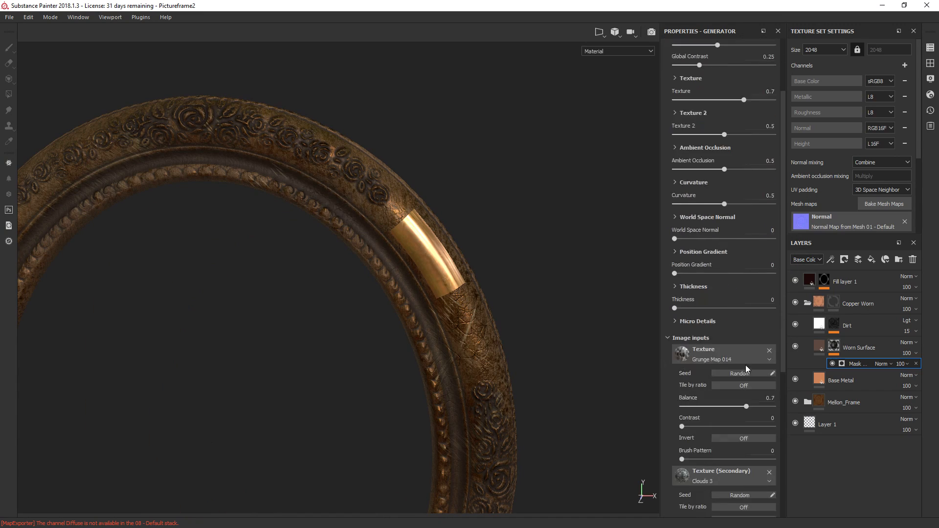
- Set the Worn Surface layer's metallic to 0.8792 and its roughness to 0.5024
left_click(820, 346)
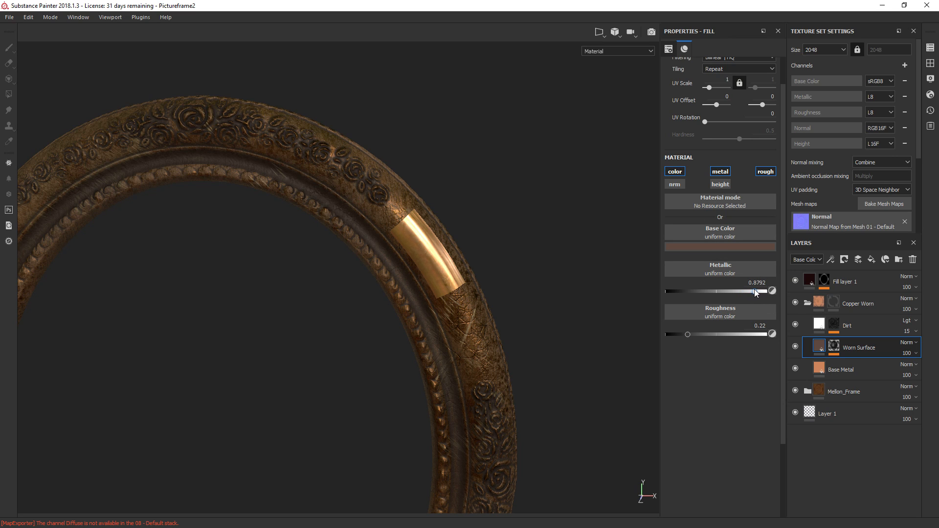
left_click_drag(688, 335, 716, 332)
left_click_drag(612, 340, 583, 360, "alt")
right_click_drag(582, 360, 583, 4, "alt")
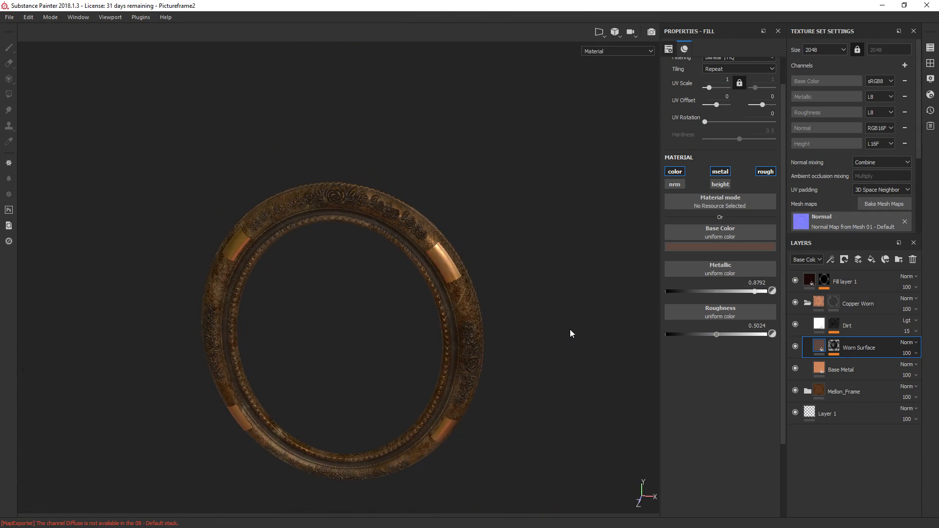
left_click_drag(570, 331, 598, 300, "alt")
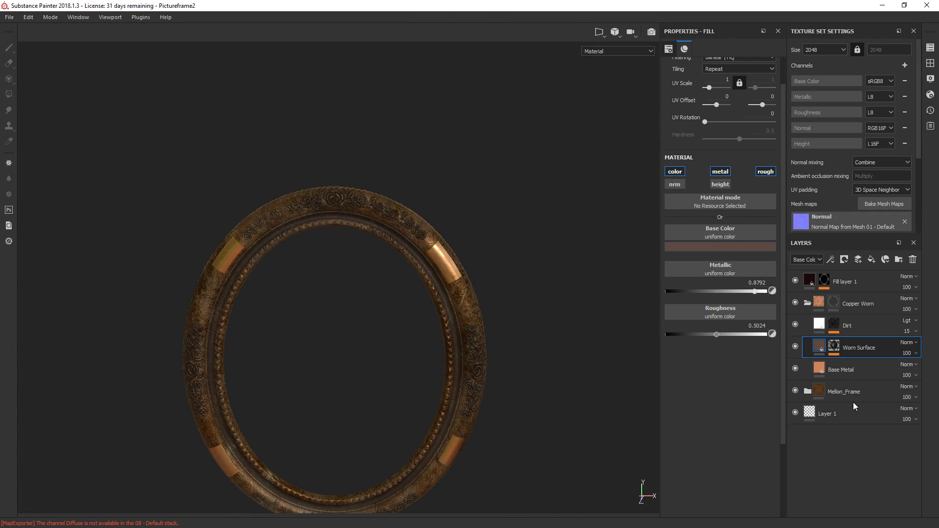
- Shift the base color of Copper Worn's Base Metal layer to a slightly darker, duller copper
left_click(835, 347)
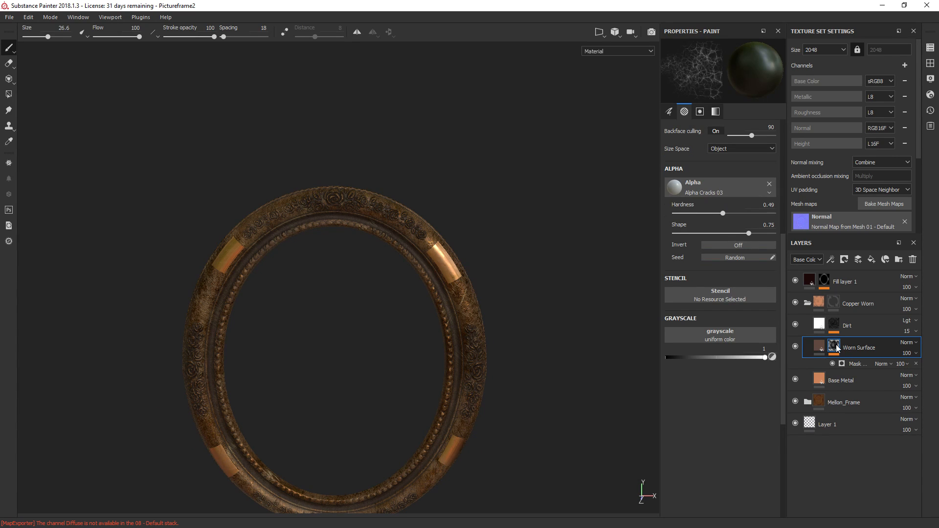
left_click(815, 382)
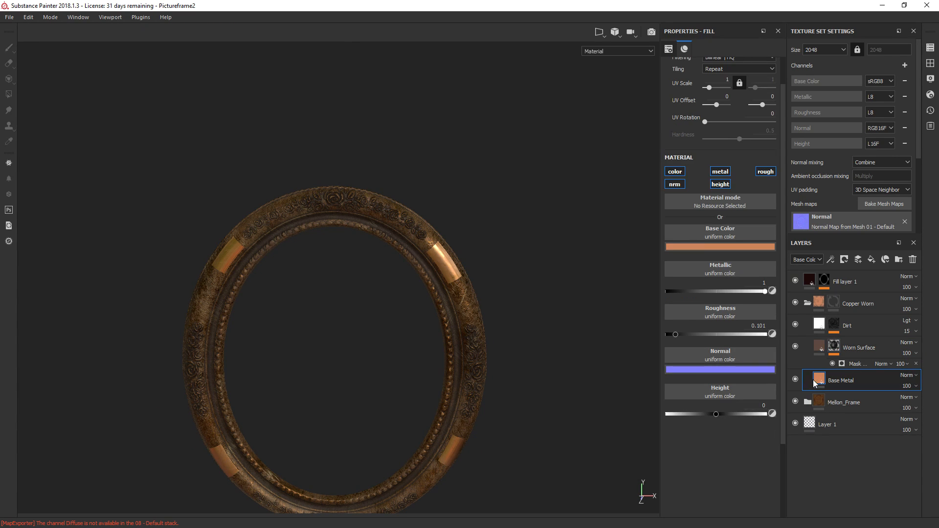
left_click(749, 247)
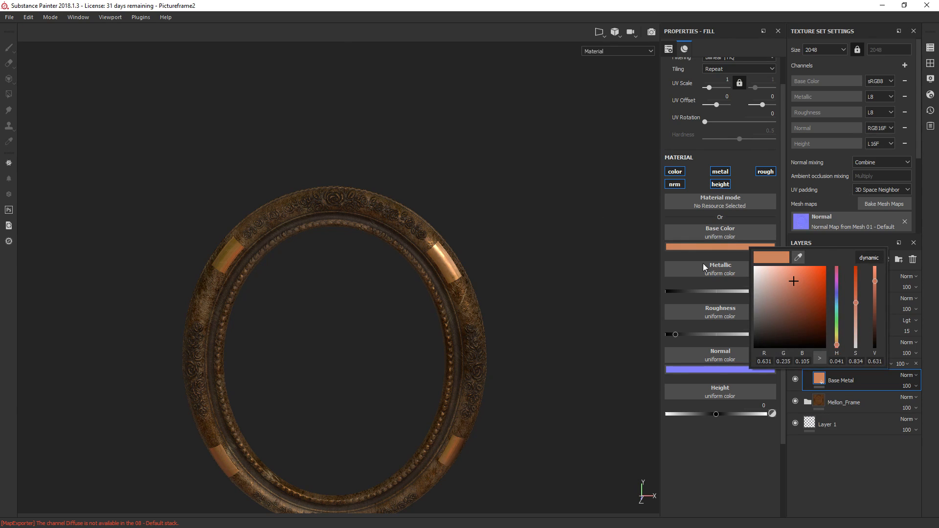
mouse_move(787, 279)
left_mouse_down()
mouse_move(801, 308)
mouse_move(803, 288)
mouse_move(821, 283)
mouse_move(789, 293)
left_mouse_up()
left_click_drag(618, 356, 600, 333, "alt")
right_click_drag(600, 333, 592, 292, "alt")
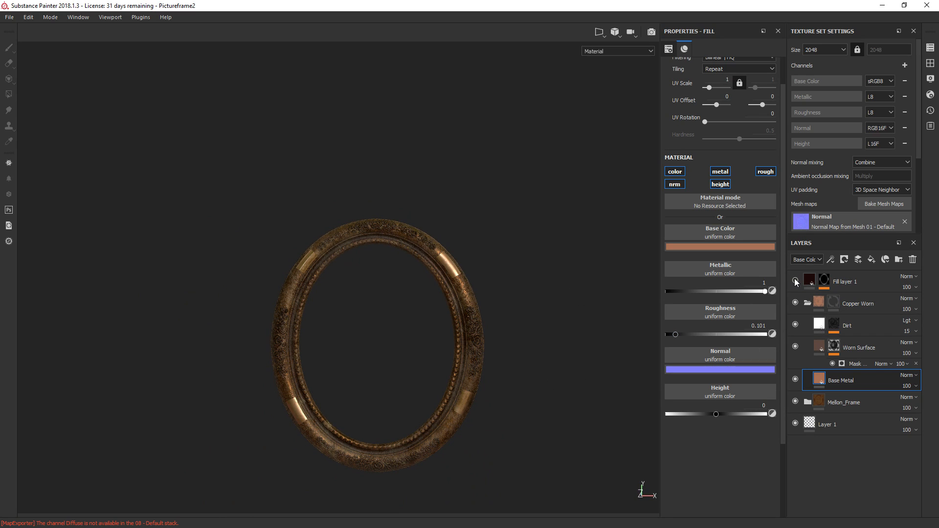
left_click_drag(594, 347, 580, 325, "alt")
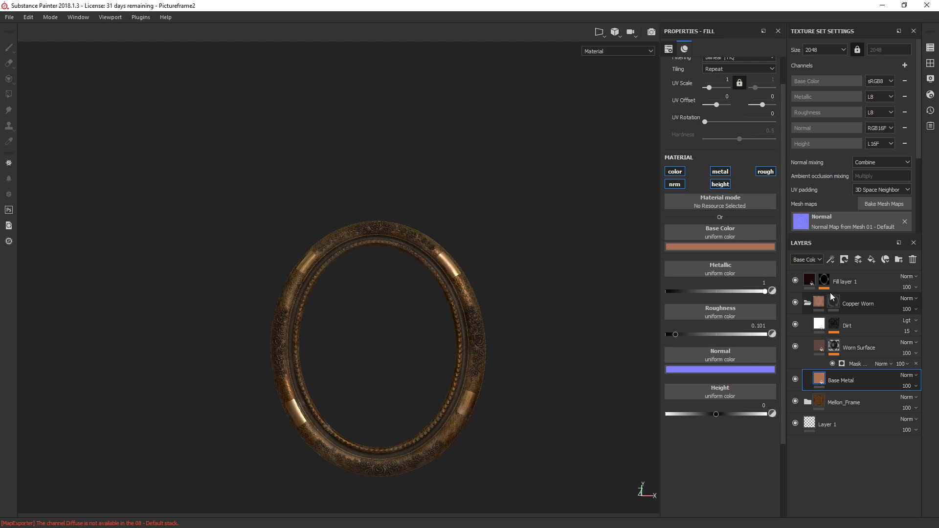
- In the Mask Editor generator on Copper Worn's Dirt layer, set Thickness to 0.35
left_click(833, 324)
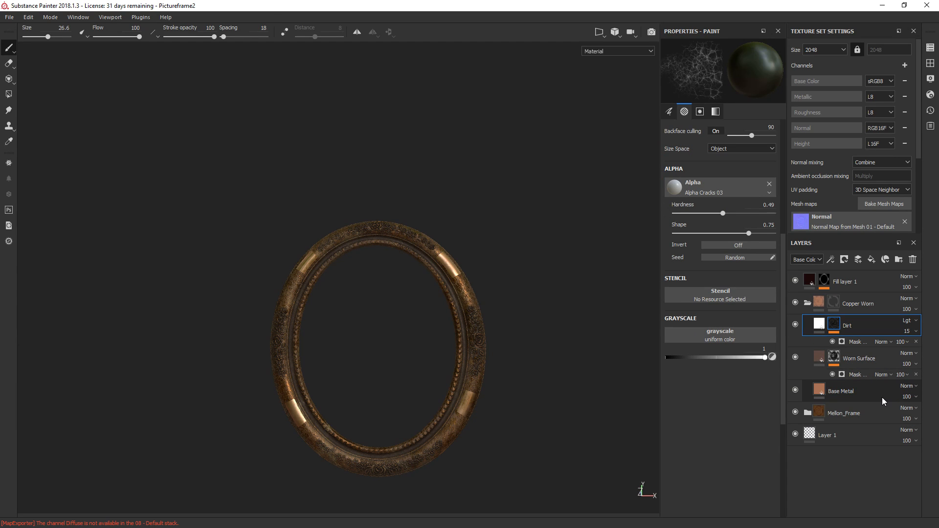
left_click(853, 342)
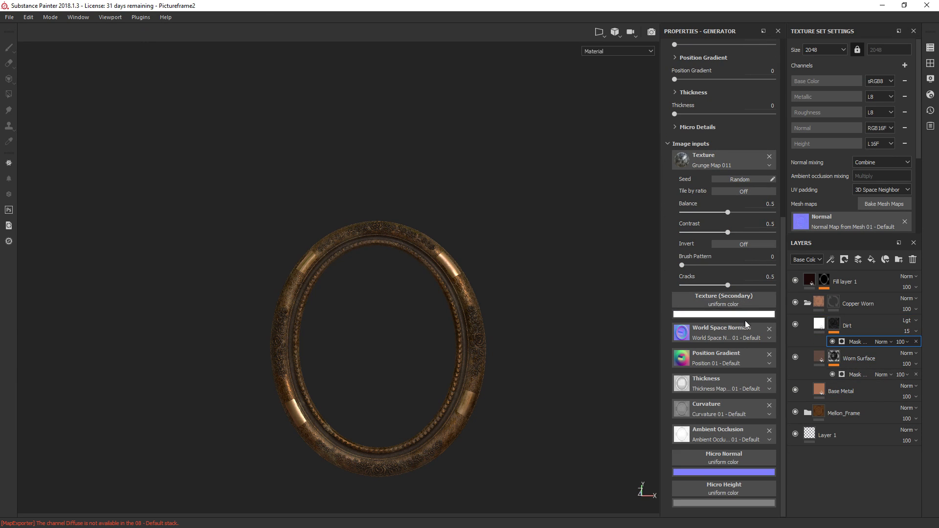
scroll(741, 161, "up", 3)
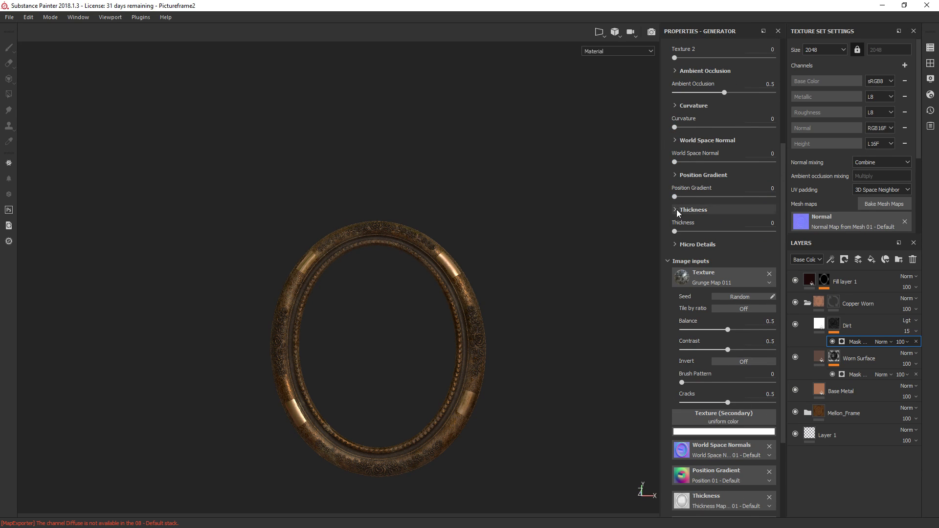
left_click_drag(675, 231, 709, 235)
scroll(685, 345, "down", 3)
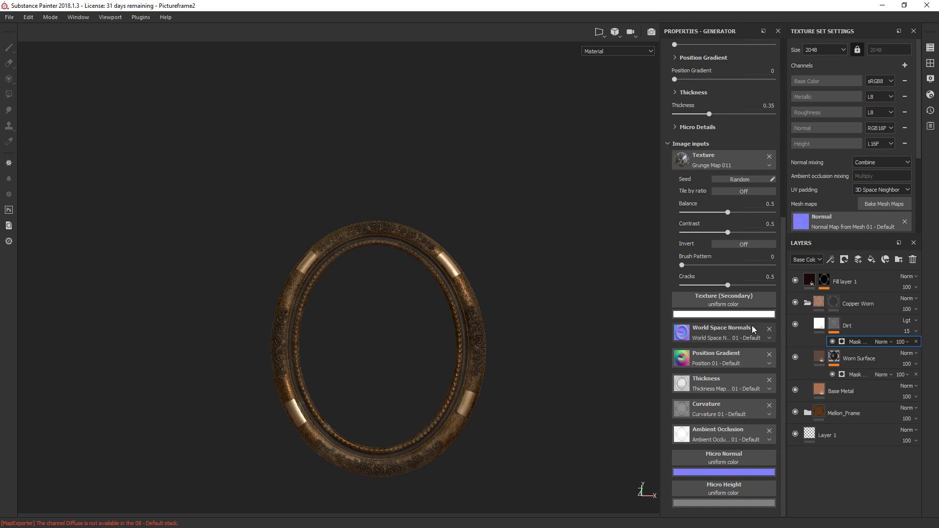
- Set the Dirt mask generator's secondary texture to a uniform dark grey, RGB 0.311, 0.299, 0.299
left_click(730, 316)
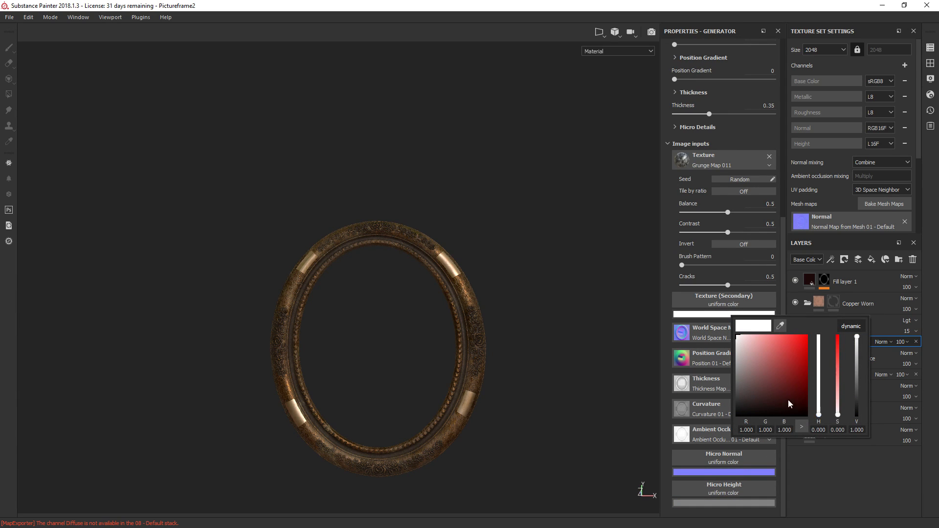
left_click(744, 401)
left_click(765, 367)
left_click_drag(750, 402, 739, 391)
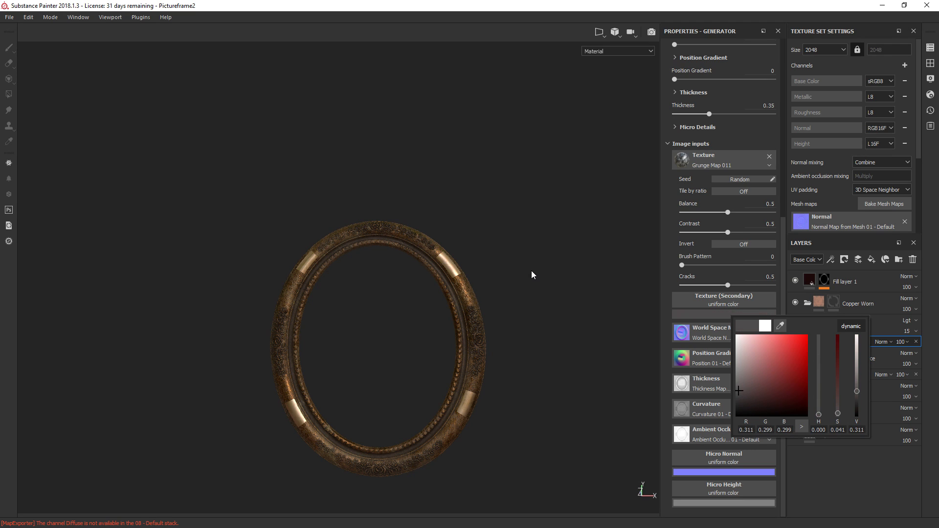
left_click_drag(447, 263, 483, 248, "alt")
mouse_move(505, 336)
left_mouse_down("alt")
mouse_move(538, 306)
mouse_move(612, 313)
mouse_move(479, 295)
mouse_move(506, 332)
left_mouse_up("alt")
mouse_move(598, 286)
right_mouse_down("shift")
mouse_move(546, 290)
mouse_move(607, 291)
mouse_move(586, 294)
right_mouse_up("shift")
left_click_drag(599, 313, 574, 266, "alt")
right_click_drag(573, 262, 588, 276, "alt")
scroll(743, 128, "up", 4)
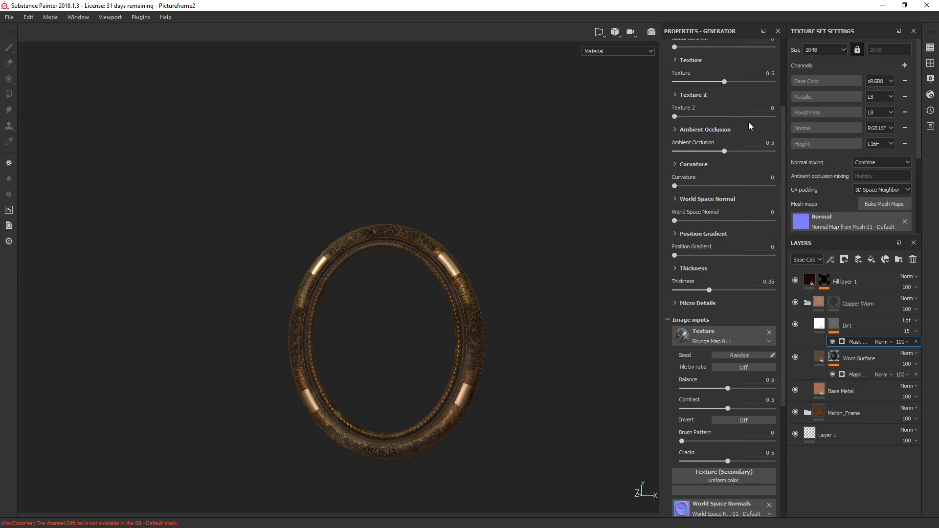
- Set the metallic of Copper Worn's Base Metal layer to 0.9565 and its roughness to 0.2222
scroll(746, 123, "up", 2)
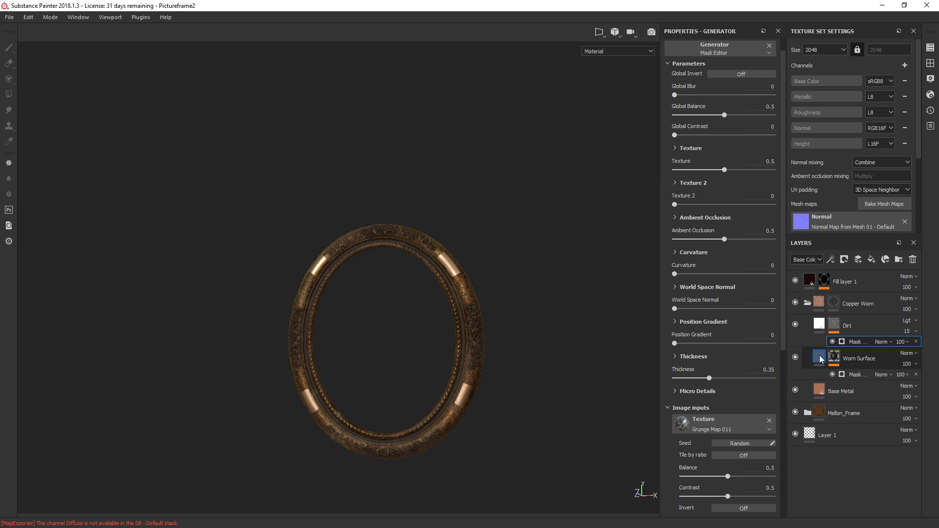
left_click(821, 302)
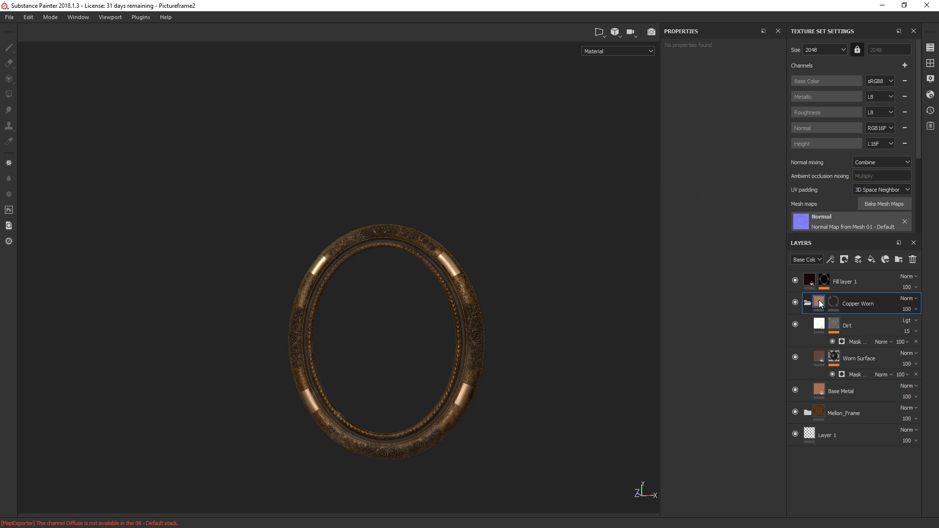
left_click(820, 391)
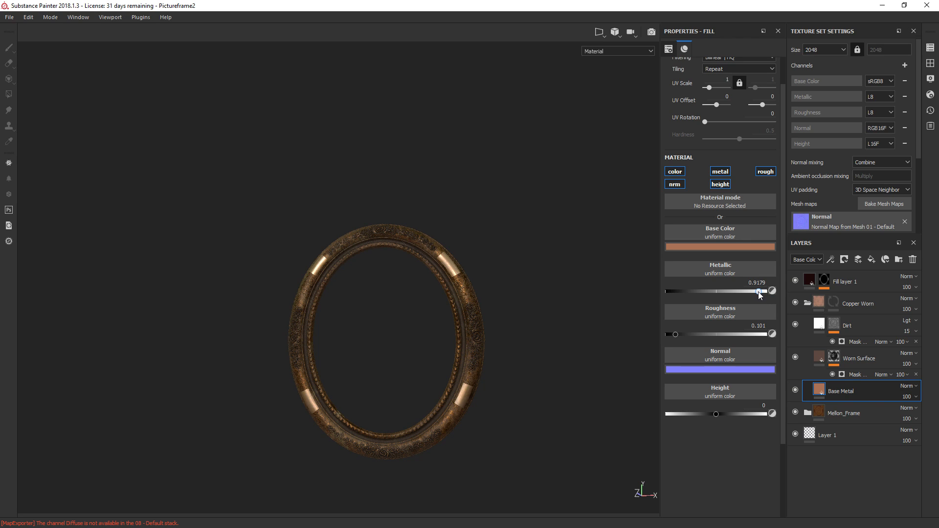
left_click_drag(762, 292, 762, 292)
left_click_drag(679, 335, 688, 335)
left_click_drag(528, 339, 626, 290, "alt")
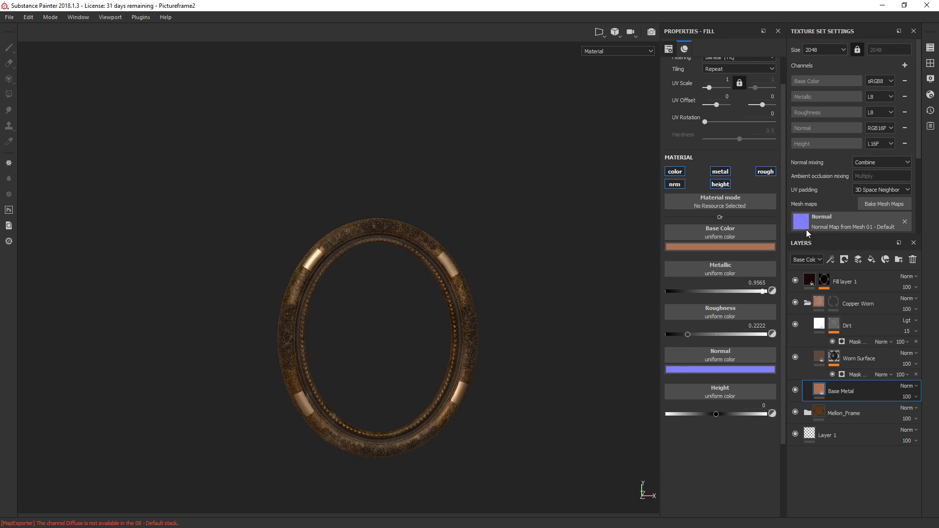
- Darken the base color of Copper Worn's Base Metal layer to a reddish brown
left_click(746, 247)
mouse_move(794, 294)
left_mouse_down()
mouse_move(788, 325)
mouse_move(791, 308)
left_mouse_up()
left_click_drag(626, 237, 559, 295, "alt")
- Lower the Worn Surface layer's metallic to about 0.82 and raise its roughness close to the maximum
left_click(820, 360)
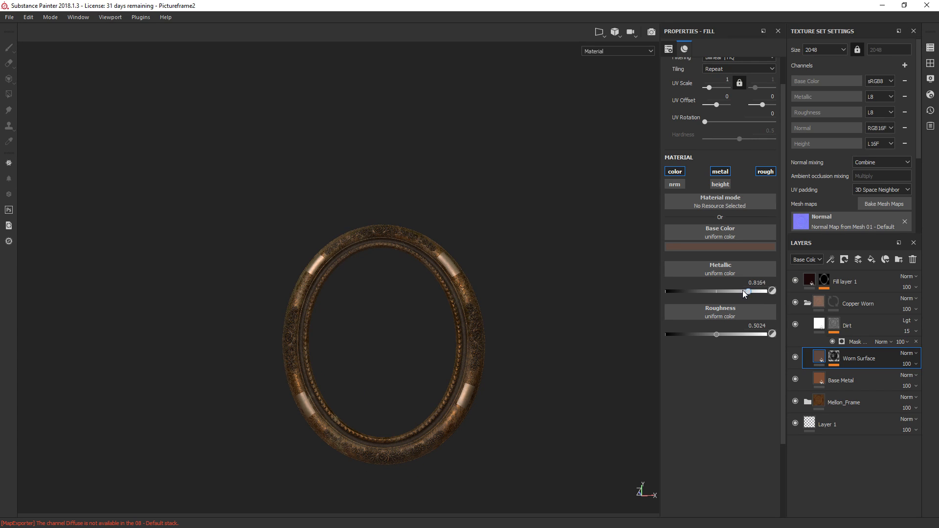
left_click_drag(715, 336, 763, 336)
left_click_drag(606, 281, 529, 268, "alt")
right_click_drag(529, 269, 581, 508, "alt")
left_click_drag(565, 418, 653, 362, "alt")
- Reduce the roughness of Copper Worn's Base Metal layer to 0.058
left_click(823, 383)
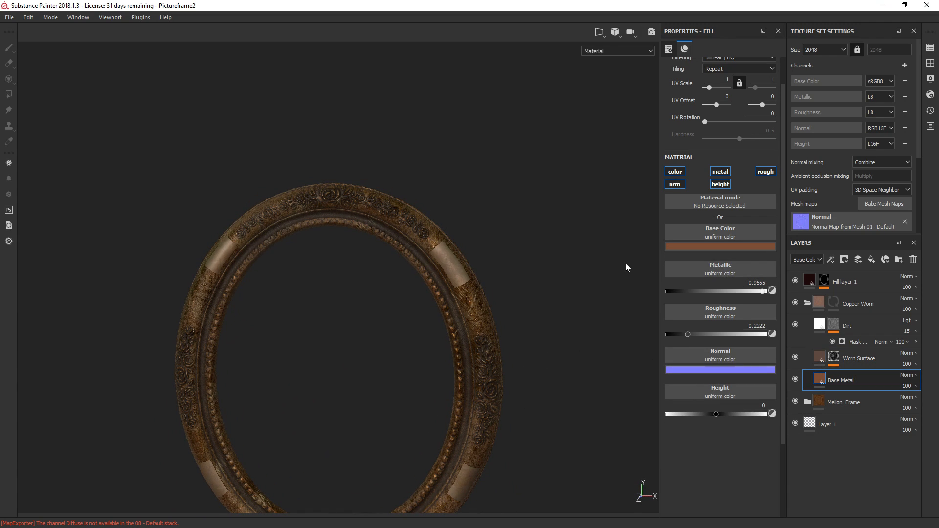
left_click_drag(691, 334, 671, 335)
mouse_move(579, 314)
left_mouse_down("alt")
mouse_move(680, 271)
mouse_move(649, 267)
mouse_move(662, 297)
mouse_move(614, 289)
mouse_move(528, 229)
mouse_move(555, 218)
mouse_move(505, 287)
mouse_move(449, 300)
mouse_move(560, 295)
mouse_move(568, 157)
mouse_move(543, 324)
mouse_move(562, 310)
mouse_move(558, 86)
mouse_move(545, 269)
mouse_move(648, 338)
mouse_move(577, 181)
mouse_move(529, 259)
mouse_move(581, 316)
left_mouse_up("alt")
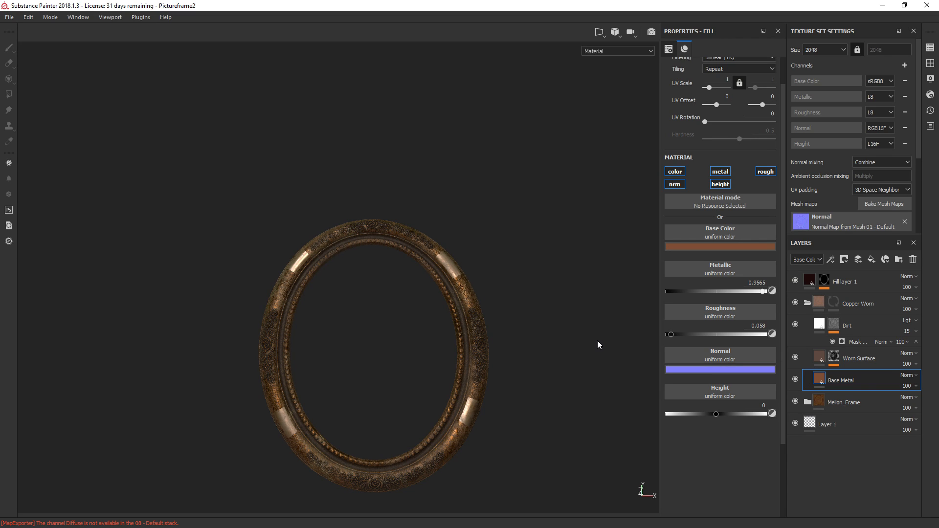
- Preview the frame in Iray with the dome's Clear color enabled for a plain grey background, ending back in painting mode
key("F10")
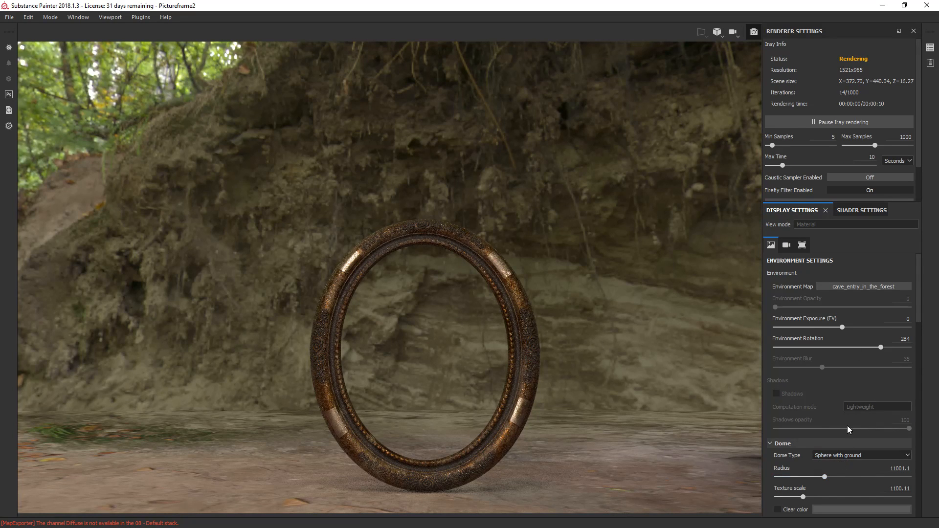
scroll(813, 390, "down", 3)
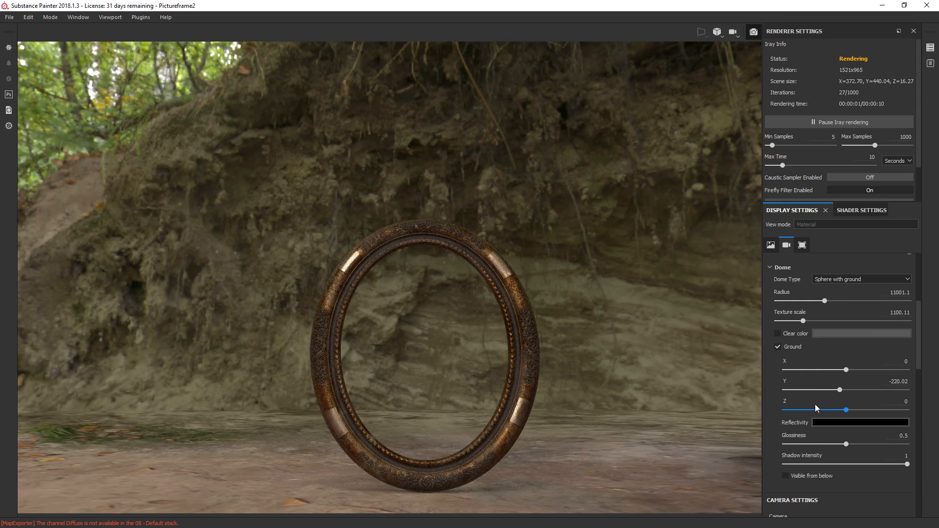
left_click(780, 334)
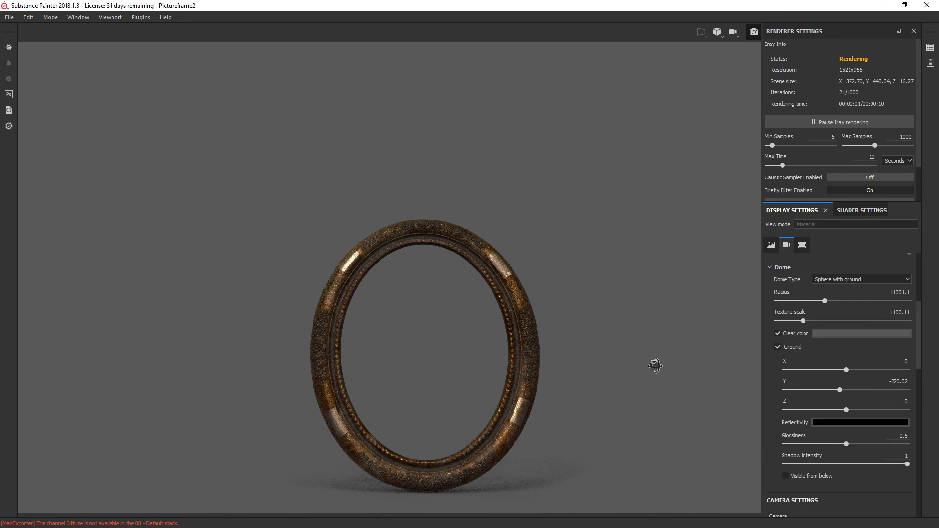
left_click_drag(591, 239, 590, 264, "alt")
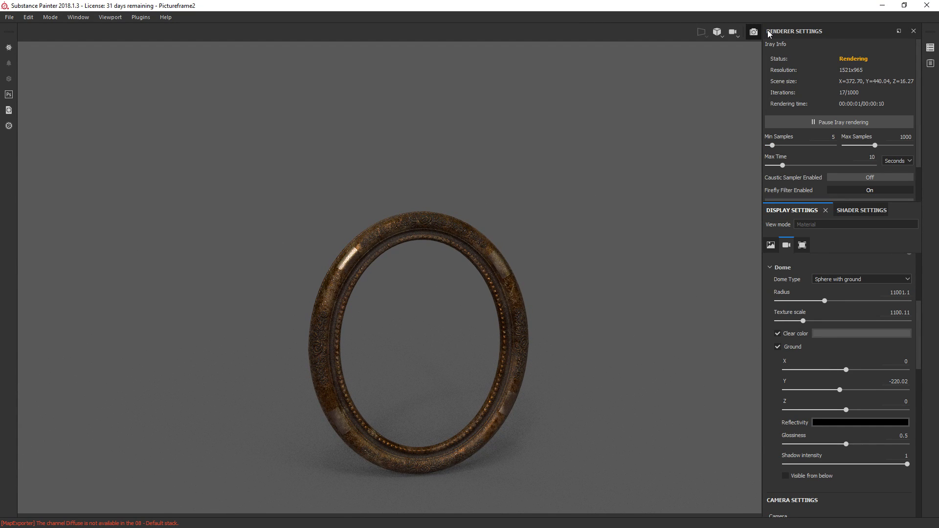
key("F10")
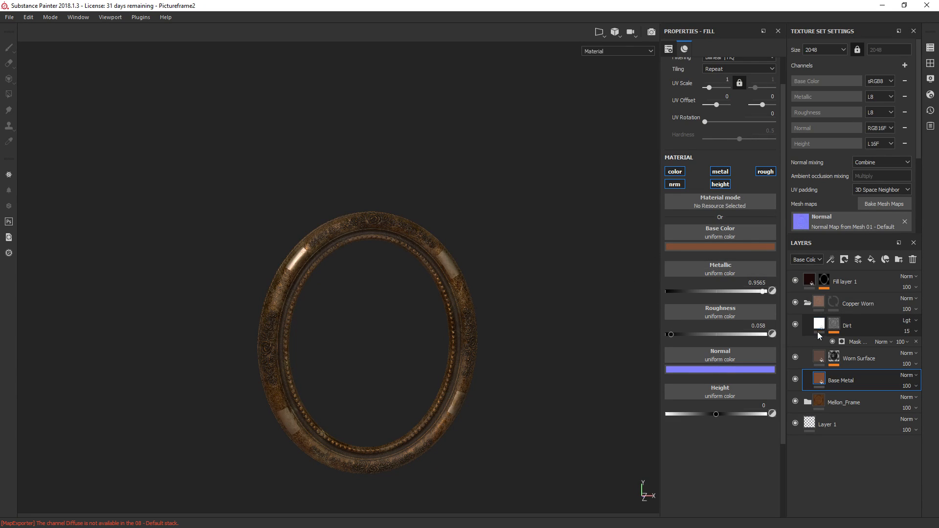
- In Mellon_Frame's Gold Armor folder, set the Base Metal layer's metallic to 0.8454 and its roughness to 0.1063
left_click(807, 303)
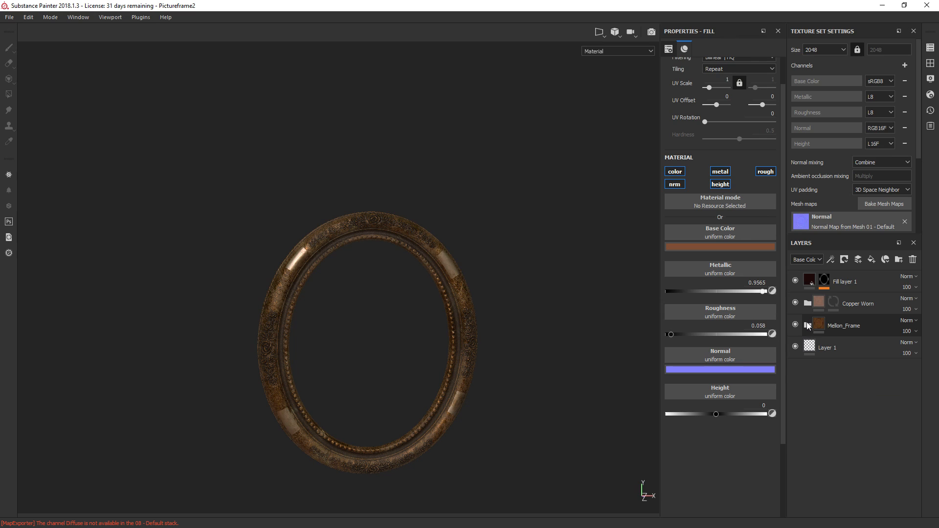
left_click(808, 326)
left_click(815, 392)
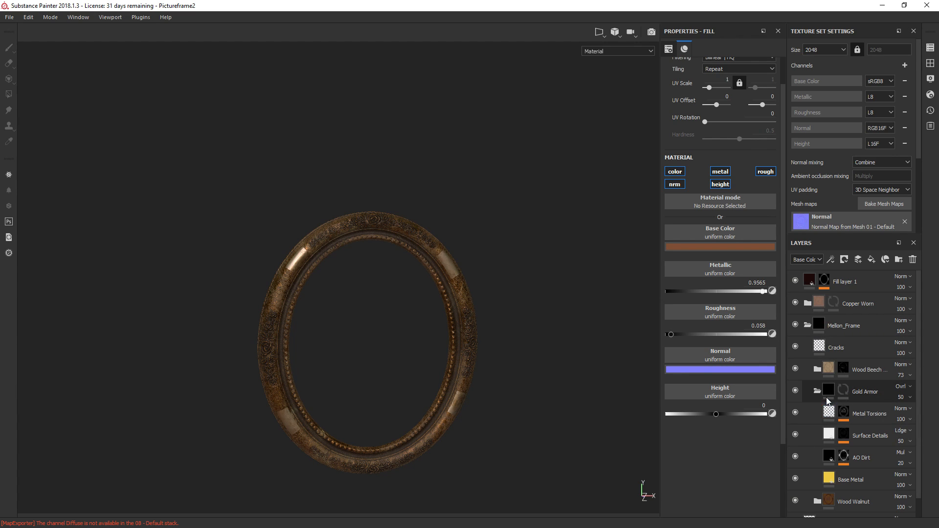
left_click(837, 474)
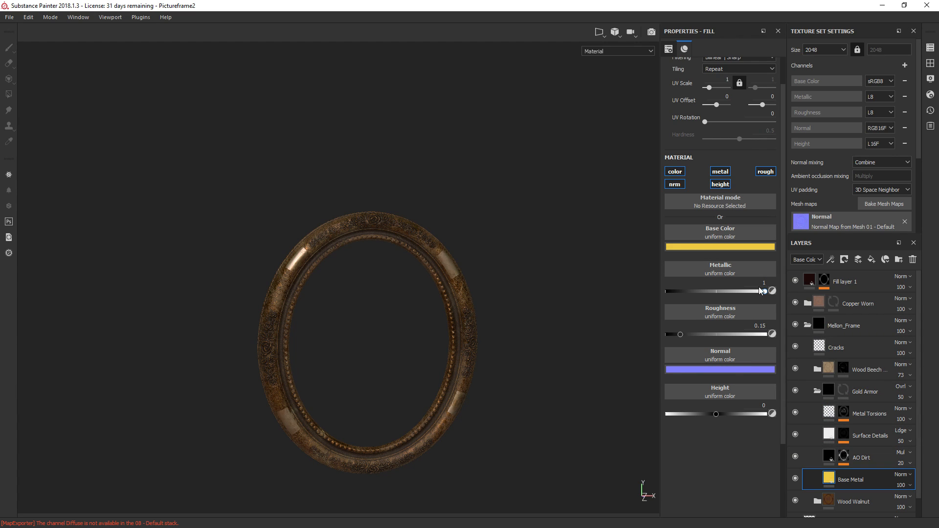
mouse_move(765, 292)
left_mouse_down()
mouse_move(736, 294)
mouse_move(753, 292)
left_mouse_up()
mouse_move(686, 336)
left_mouse_down()
mouse_move(706, 335)
mouse_move(675, 337)
left_mouse_up()
left_click_drag(752, 294, 751, 294)
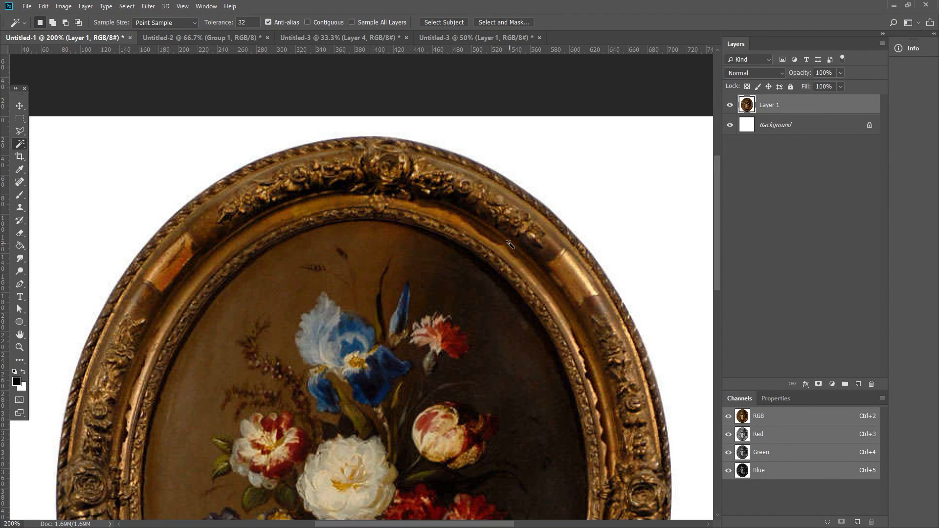
- Check the reference frame photo in Photoshop, and render the textured frame in Substance Painter's Iray to inspect it from another angle
key("ctrl+0")
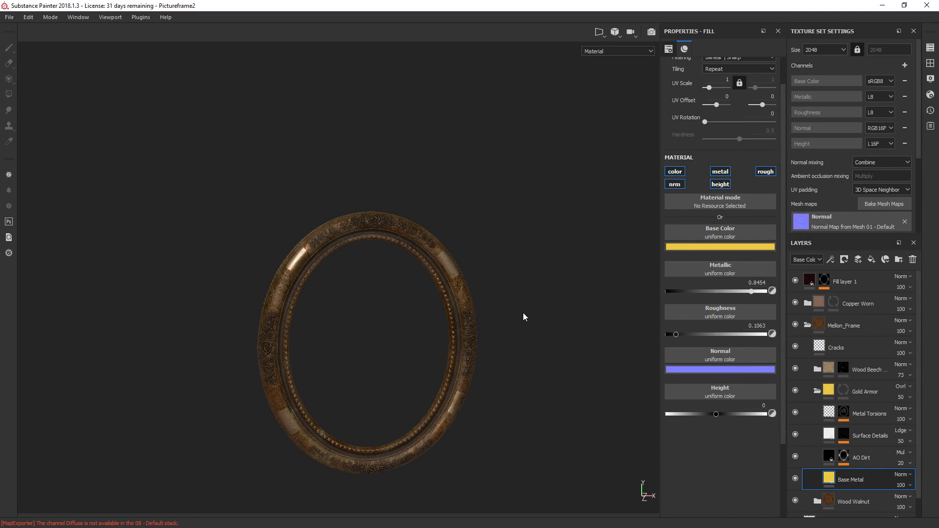
left_click_drag(524, 312, 525, 283, "alt")
key("F10")
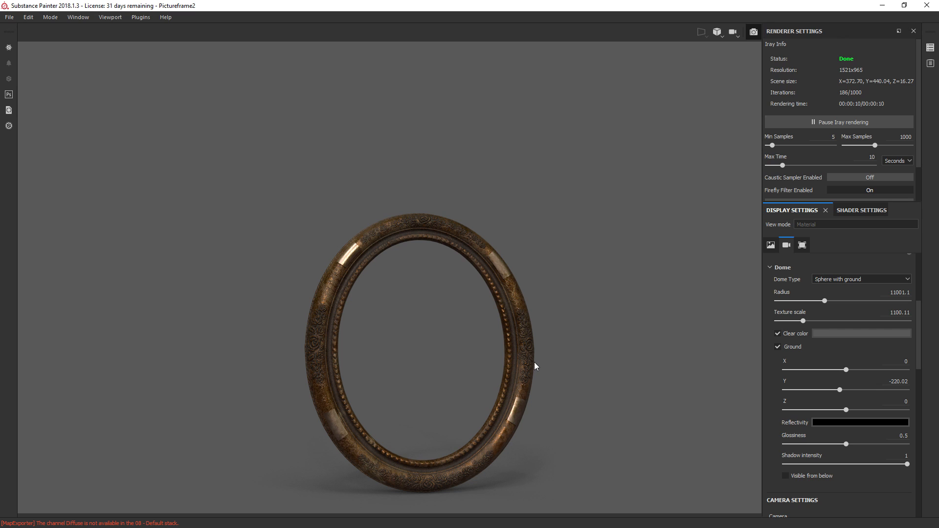
left_click_drag(632, 315, 525, 337, "alt")
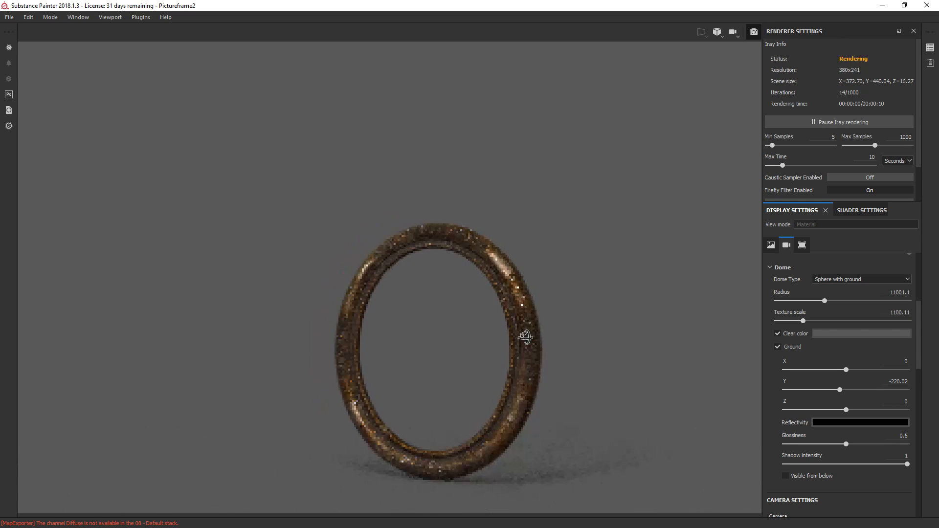